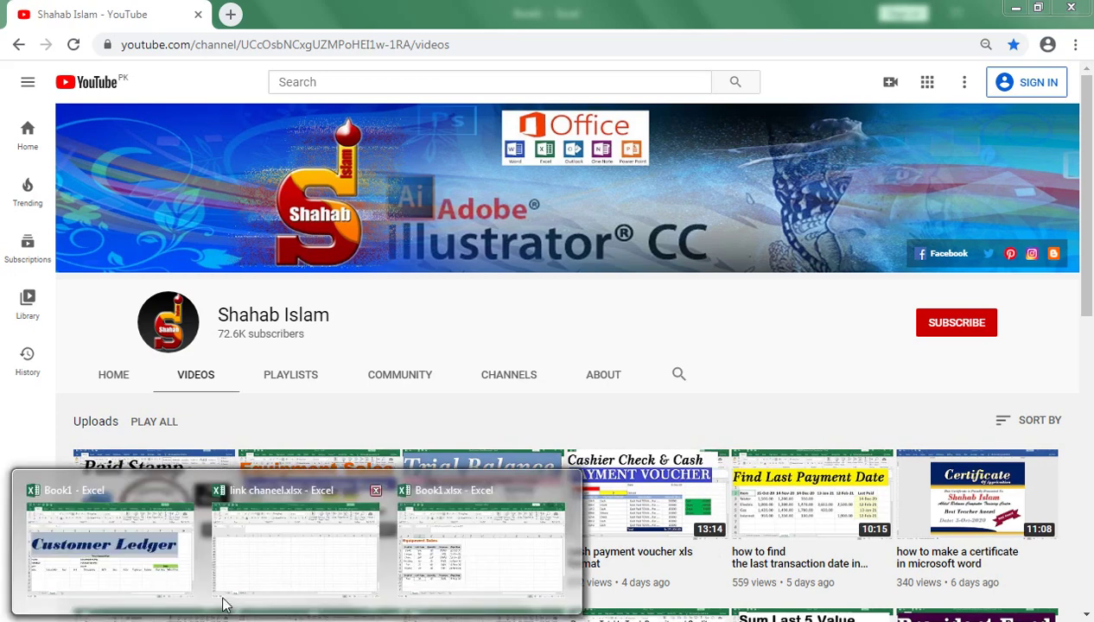
Switch to the Book1 workbook in Excel and review the customer list on Sheet1 and the ledger on Sheet2
{"action": "left_click", "coordinate": [155, 562]}
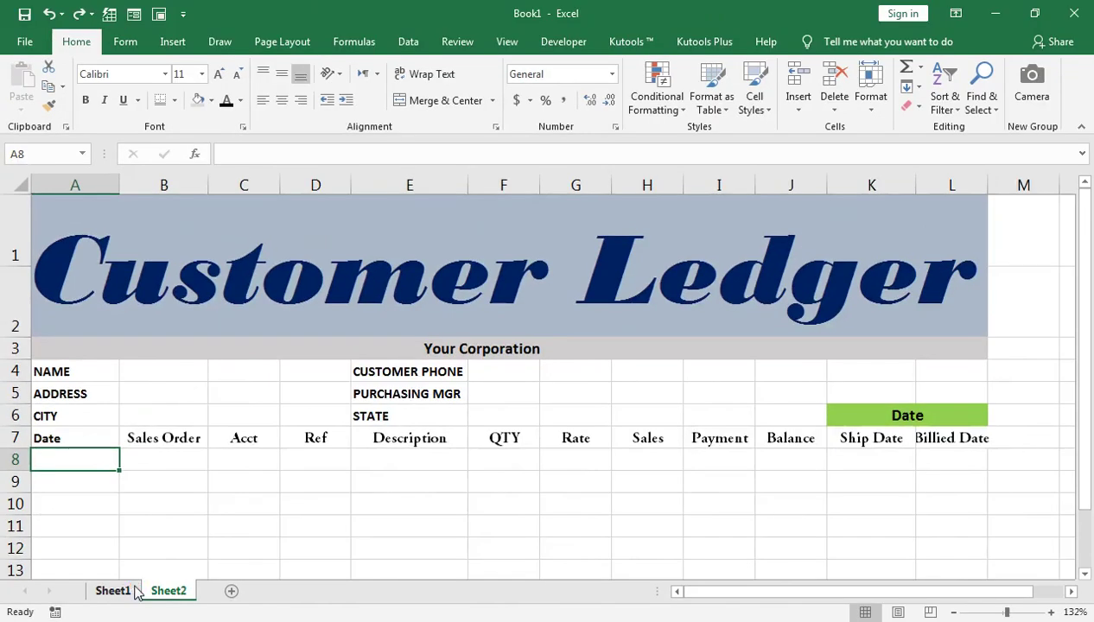
{"action": "left_click", "coordinate": [134, 591]}
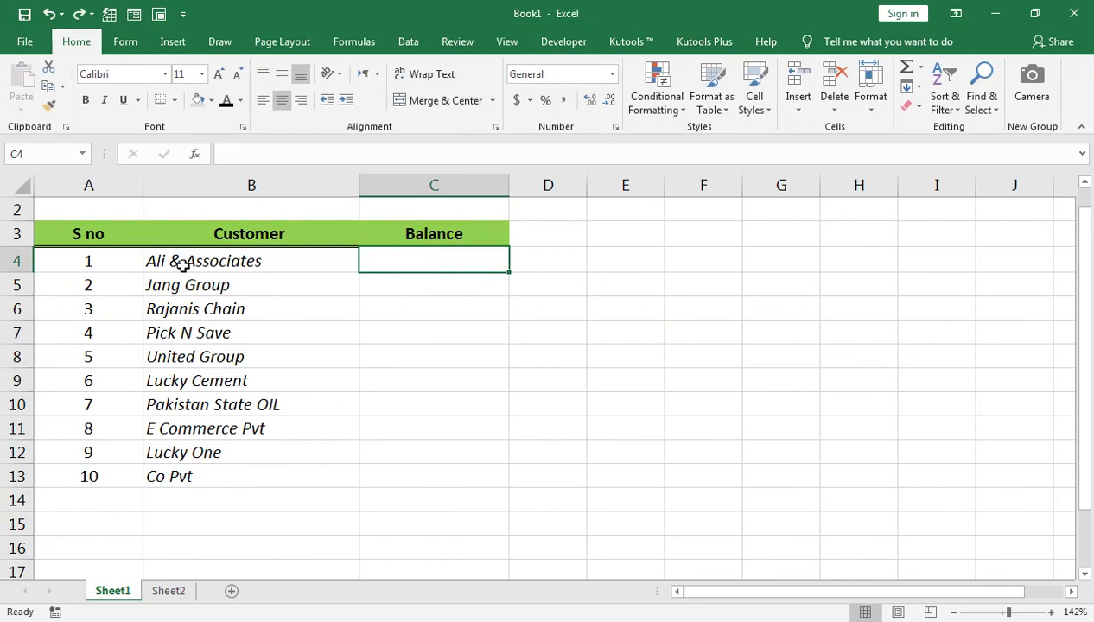
{"action": "left_click", "coordinate": [170, 591]}
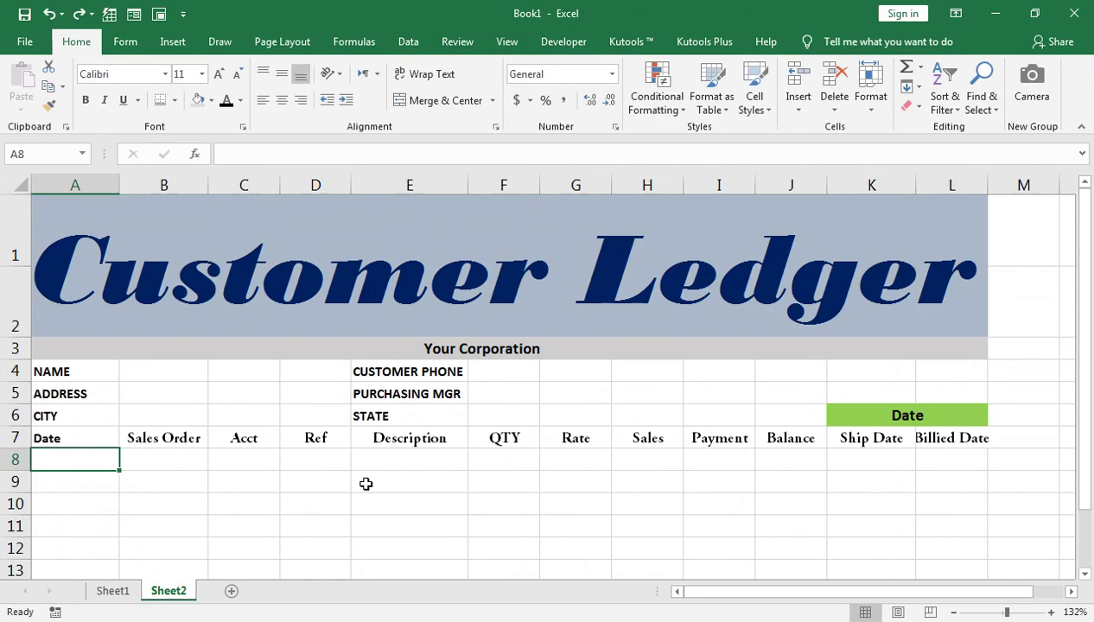
{"action": "left_click", "coordinate": [116, 592]}
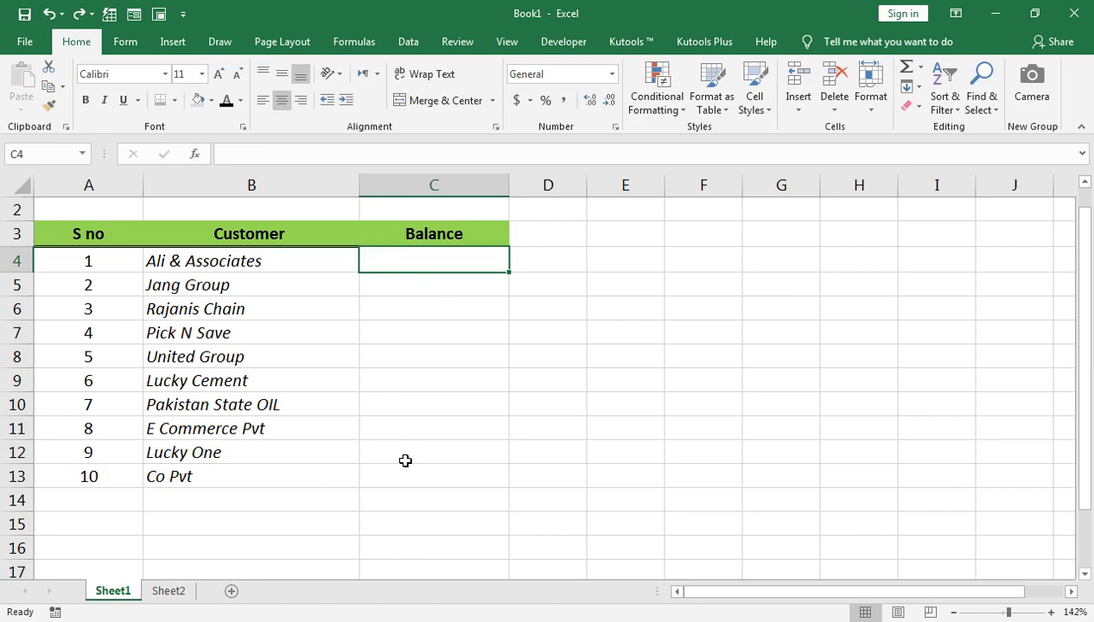
{"action": "left_click", "coordinate": [167, 591]}
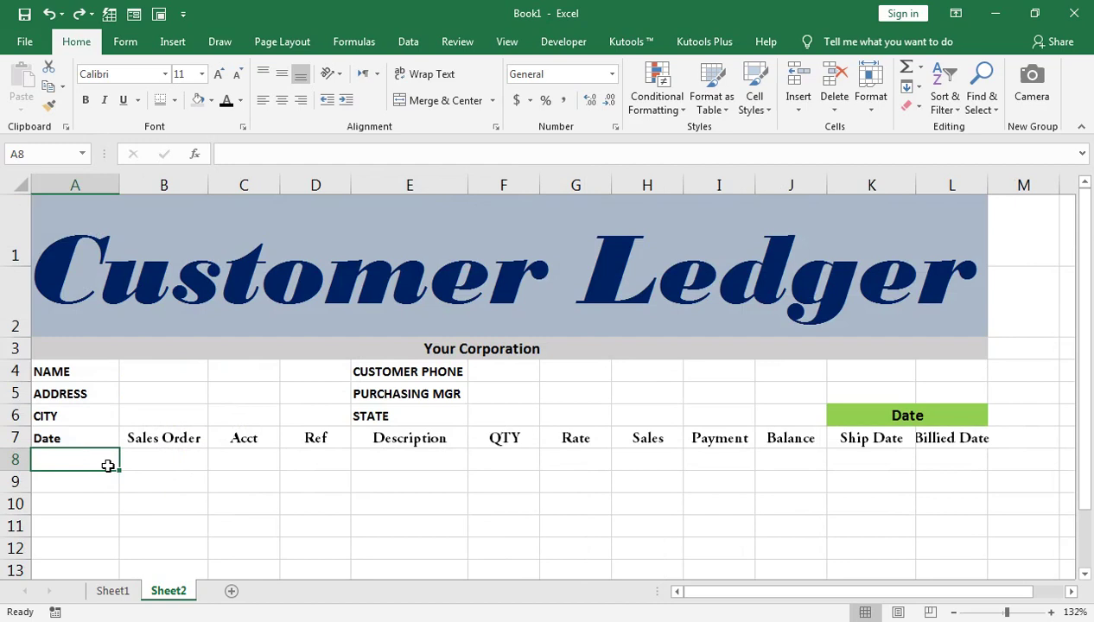
Enter the date 1-Oct-20 and the sales order number in row 8 of the Customer Ledger on Sheet2
{"action": "type", "text": "1-"}
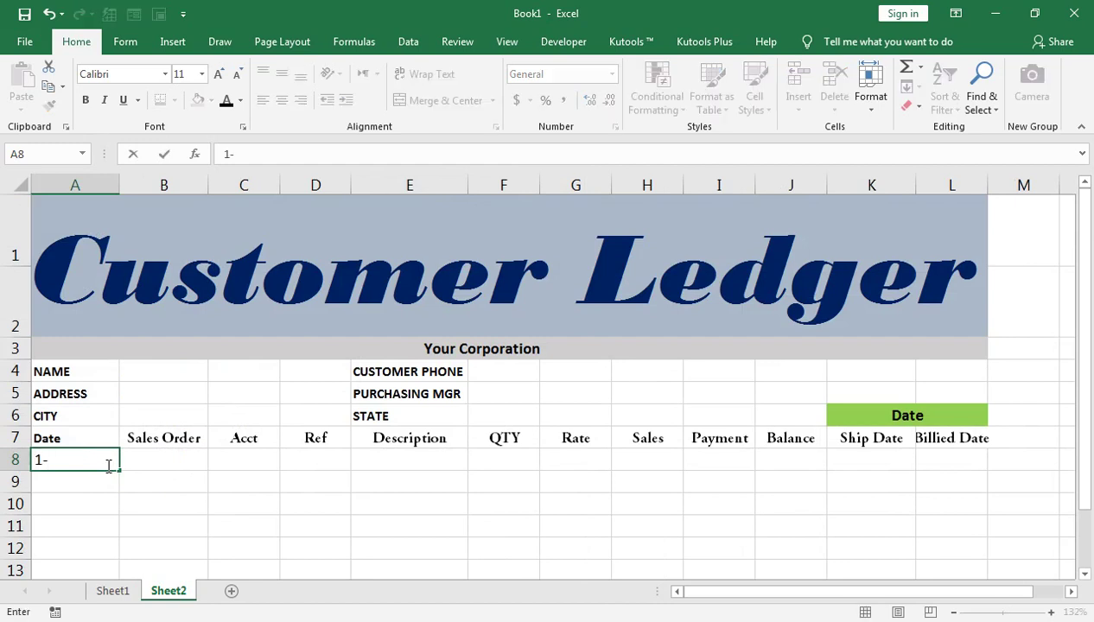
{"action": "type", "text": "Oct-20"}
{"action": "key", "text": "Tab"}
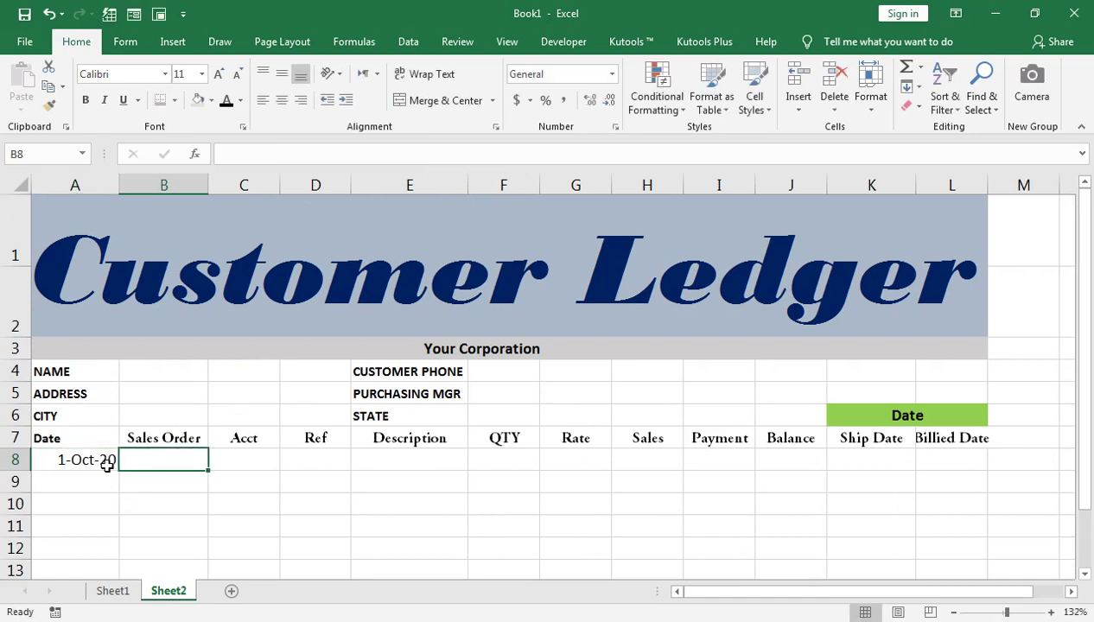
{"action": "type", "text": "abc0099"}
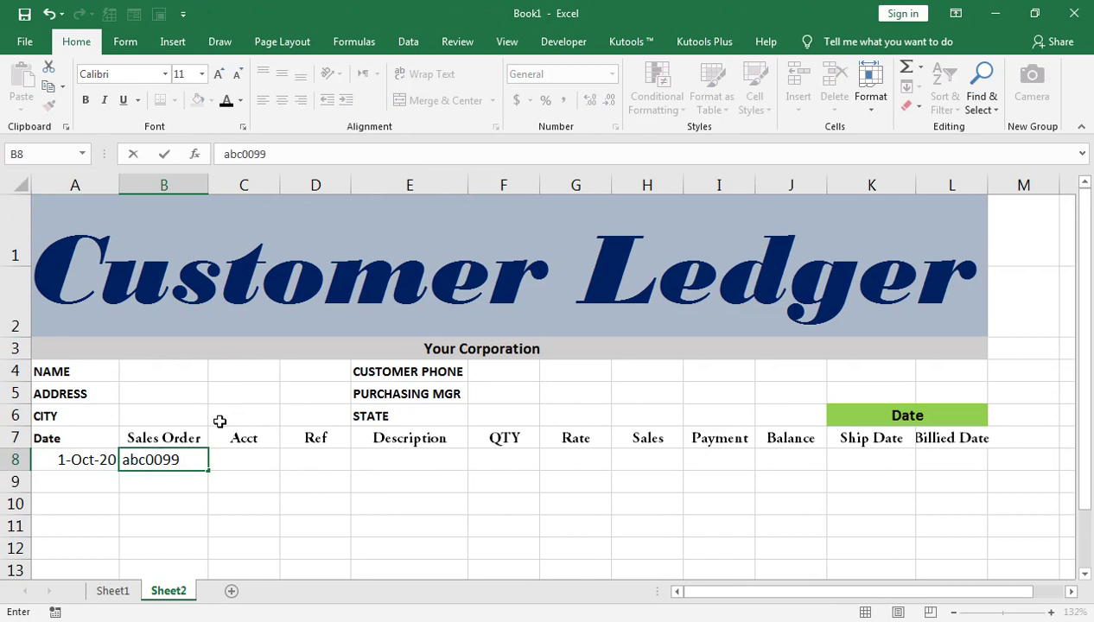
{"action": "key", "text": "Tab"}
{"action": "key", "text": "Left"}
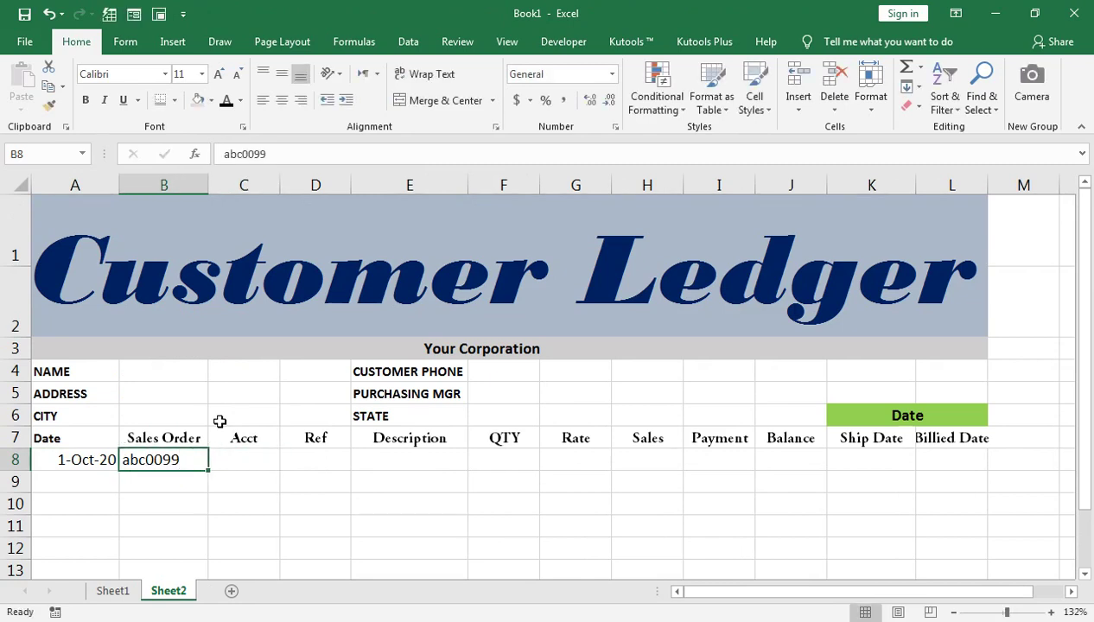
{"action": "key", "text": "Right"}
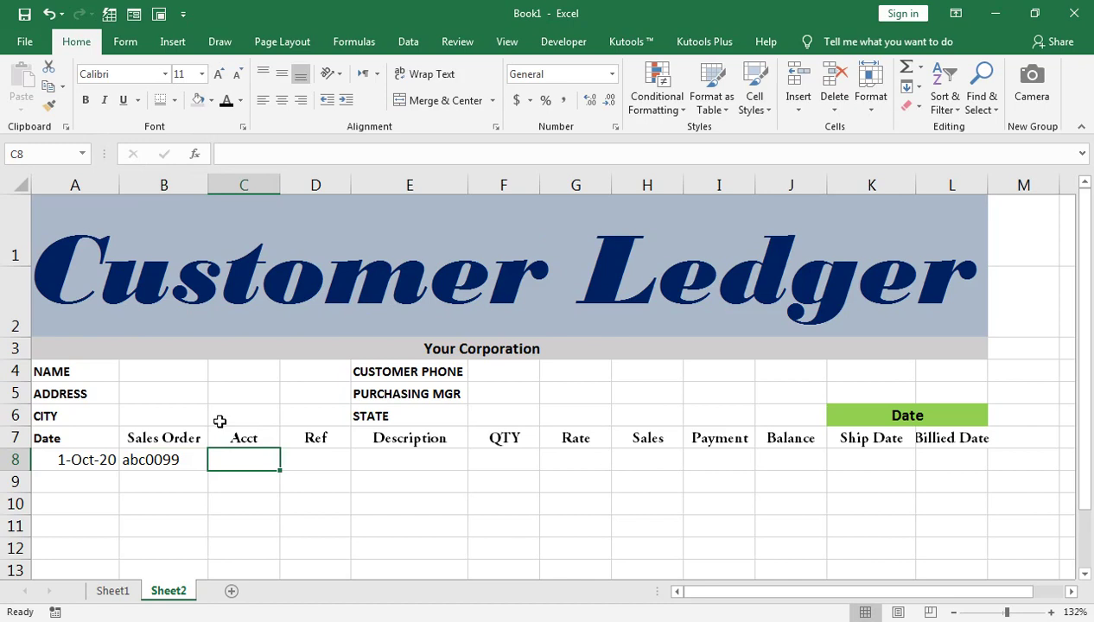
Fill in the account number and set Ref to 1 for the ledger entry in row 8
{"action": "type", "text": "1234"}
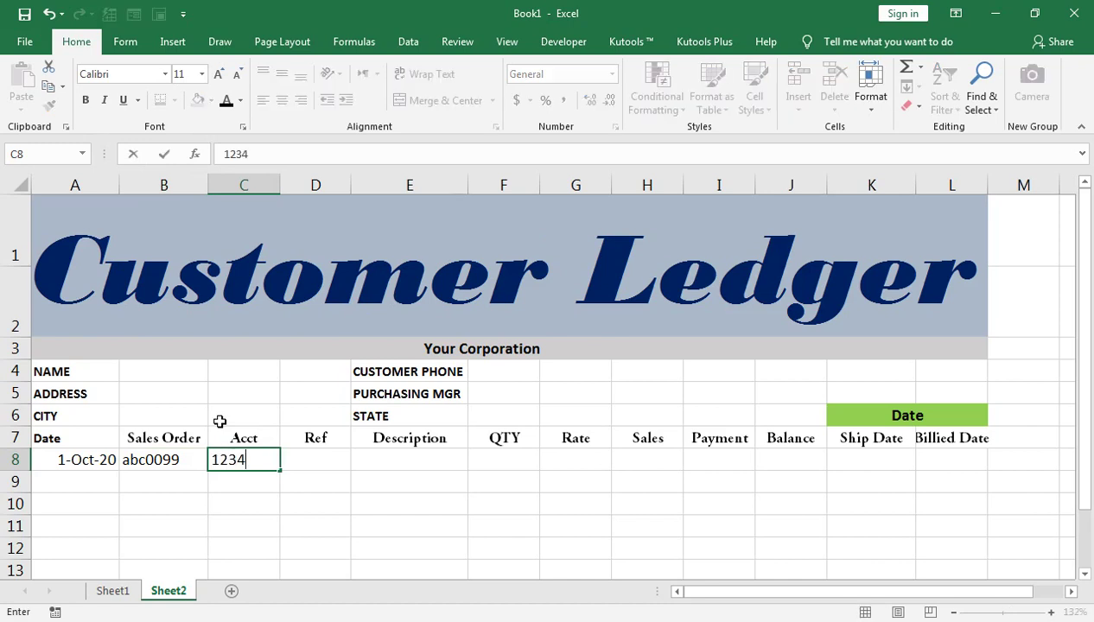
{"action": "type", "text": "5"}
{"action": "key", "text": "Tab"}
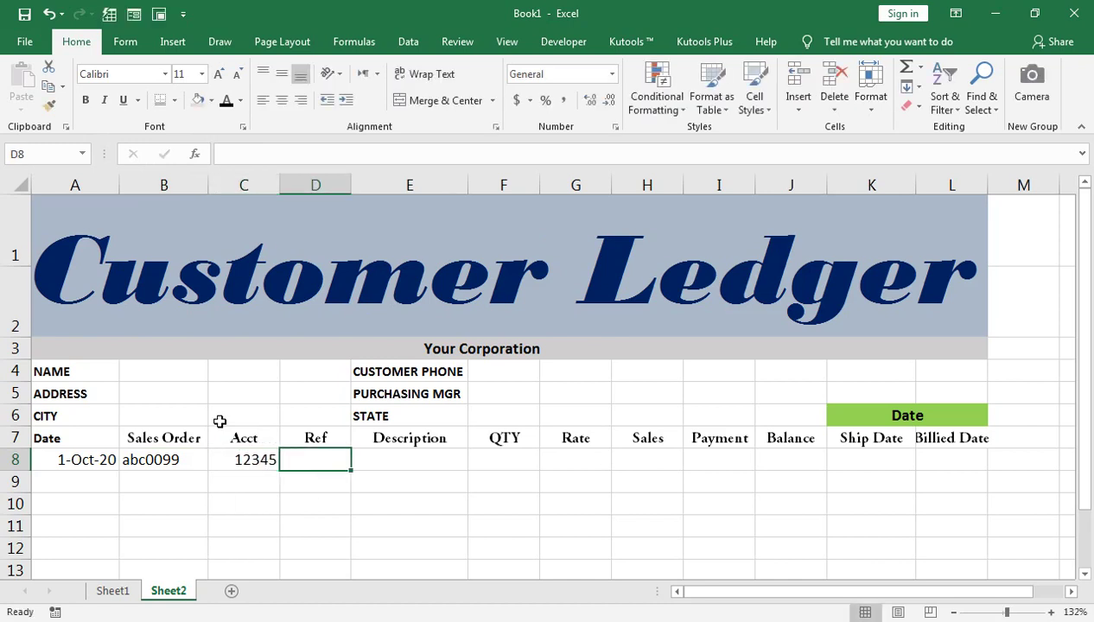
{"action": "type", "text": "1"}
{"action": "key", "text": "Tab"}
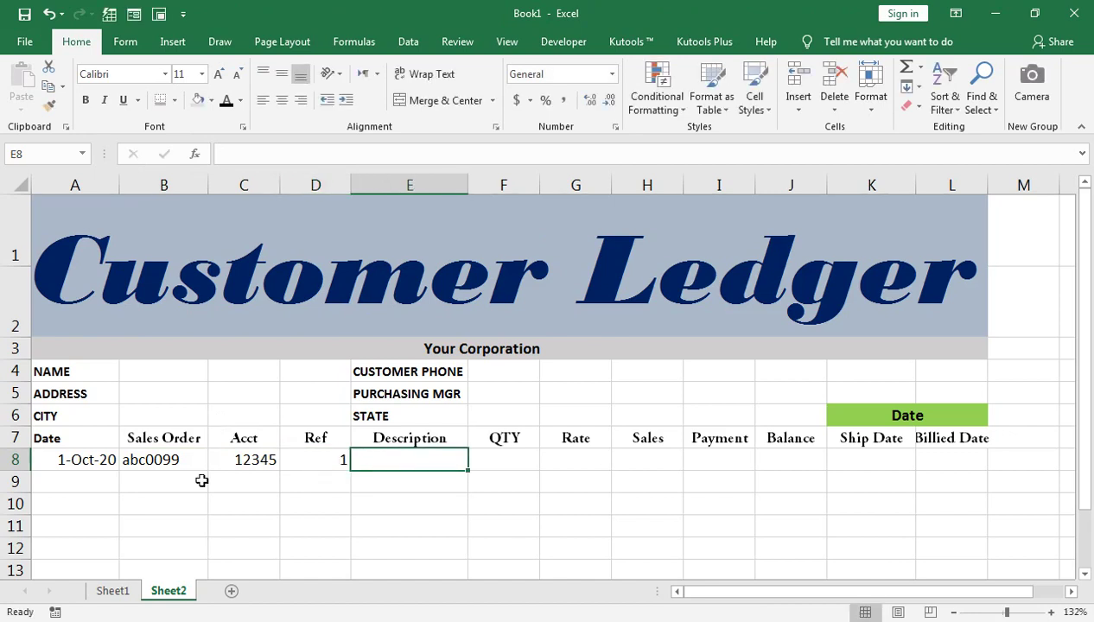
Enter ABC TOOL in capitals as the description in E8
{"action": "type", "text": "A"}
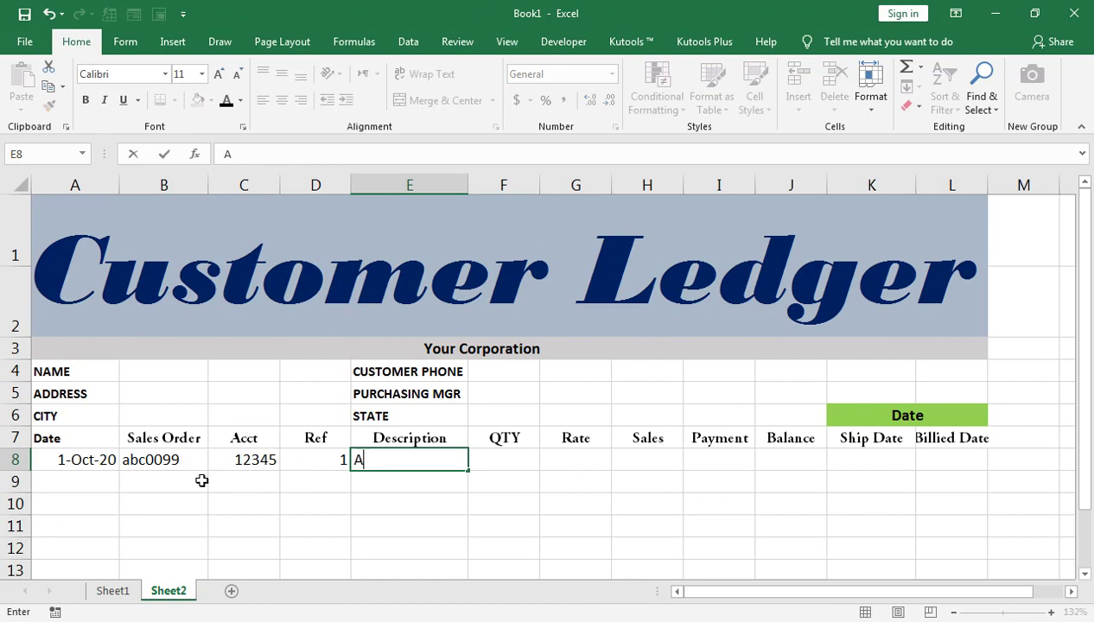
{"action": "type", "text": "BC Tool"}
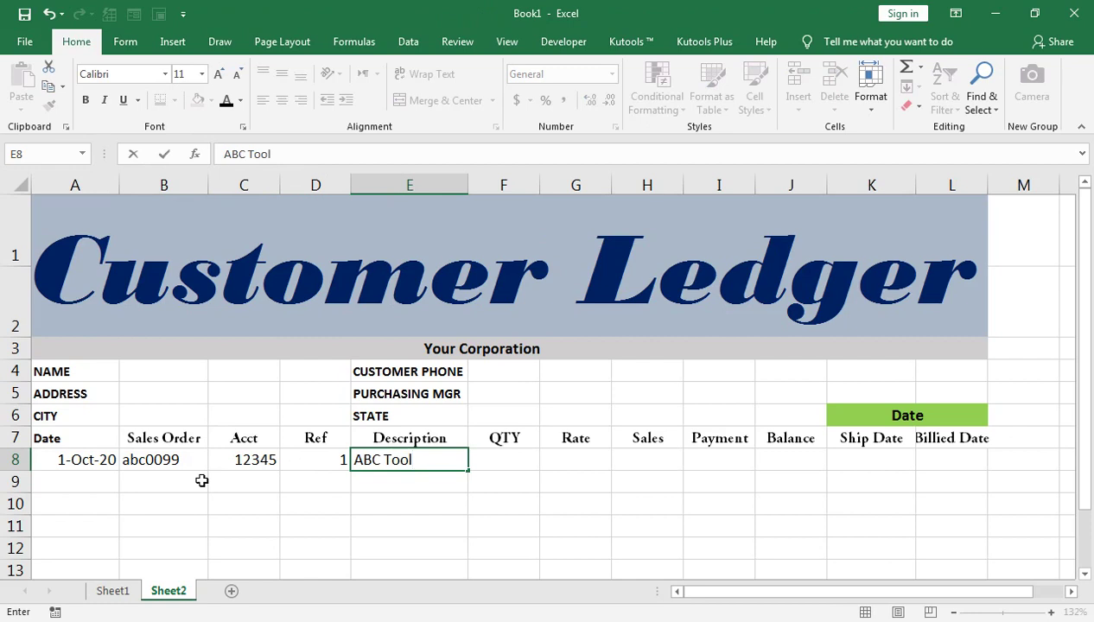
{"action": "key", "text": "BackSpace"}
{"action": "key", "text": "BackSpace"}
{"action": "key", "text": "BackSpace"}
{"action": "key", "text": "BackSpace"}
{"action": "type", "text": "TOOL"}
{"action": "key", "text": "Tab"}
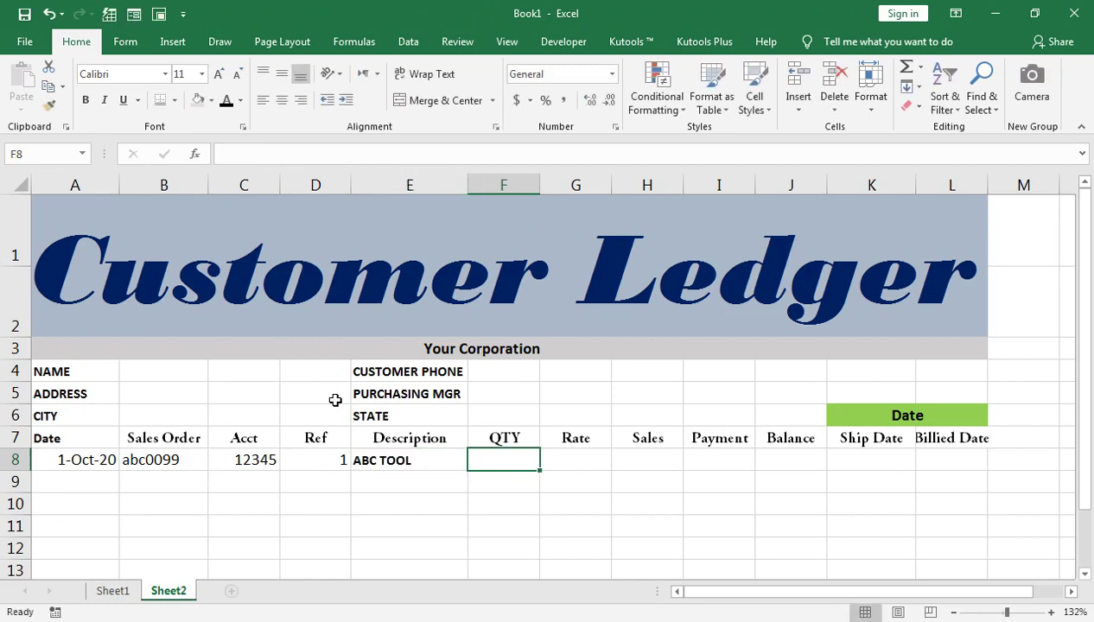
Set the quantity to 10 and the rate to 5000 for the ABC TOOL entry
{"action": "type", "text": "10"}
{"action": "key", "text": "Tab"}
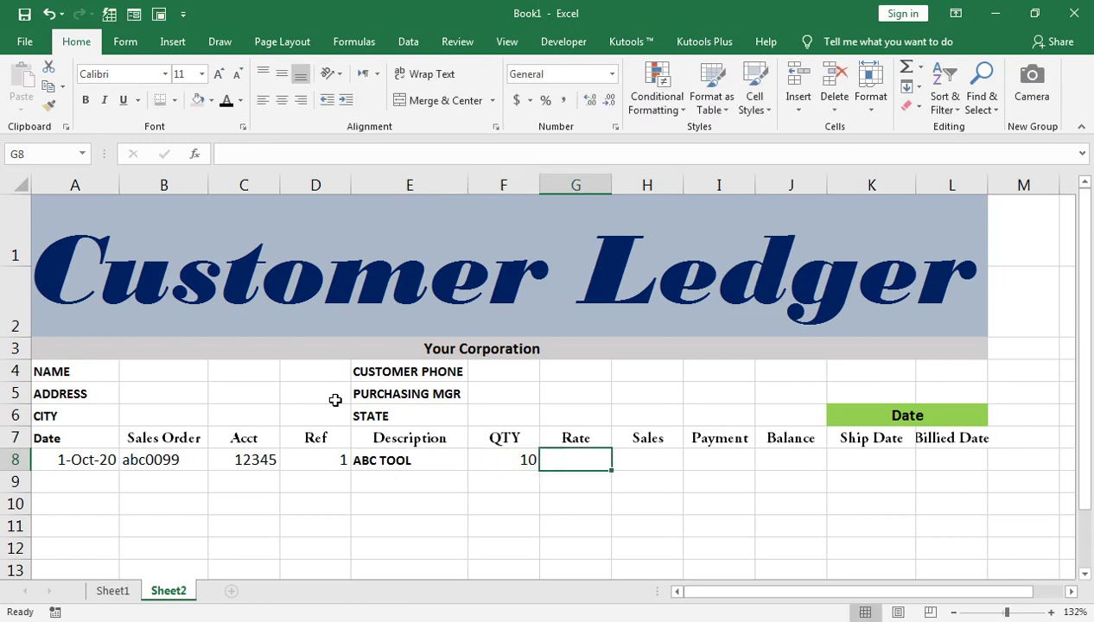
{"action": "type", "text": "500"}
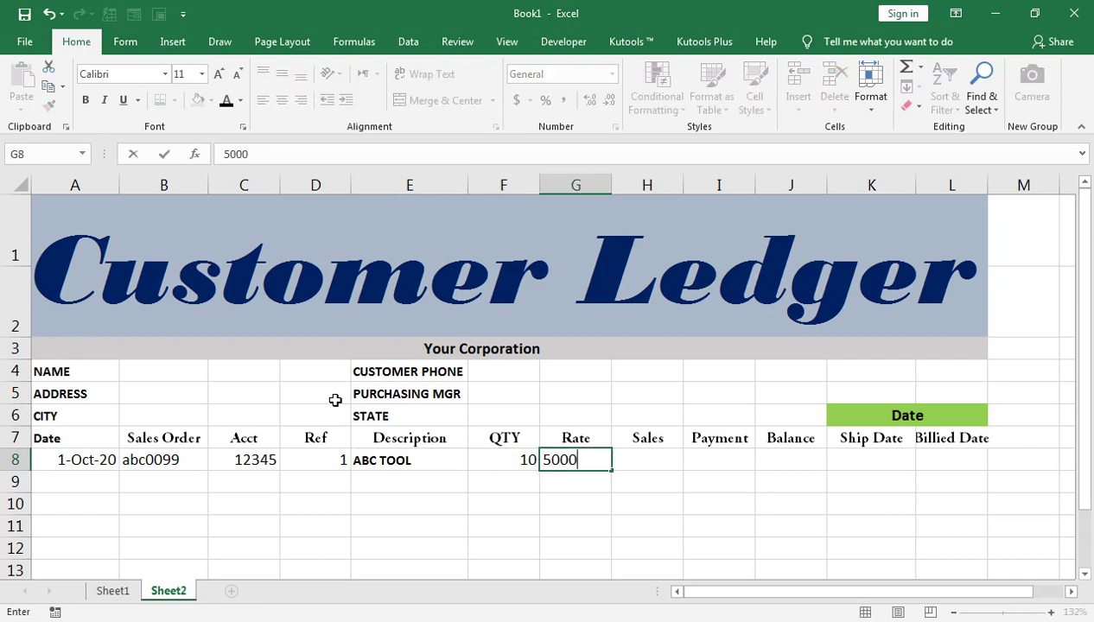
{"action": "type", "text": "0"}
{"action": "key", "text": "Tab"}
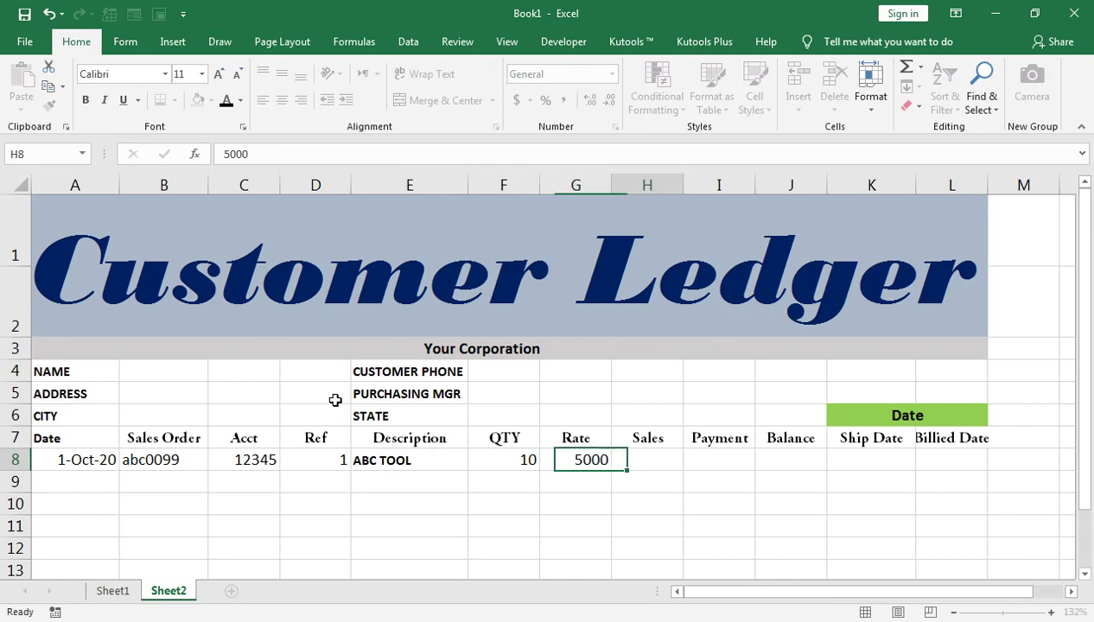
Calculate the sales amount in H8 with the formula =G8*F8
{"action": "type", "text": "="}
{"action": "key", "text": "Left"}
{"action": "type", "text": "*"}
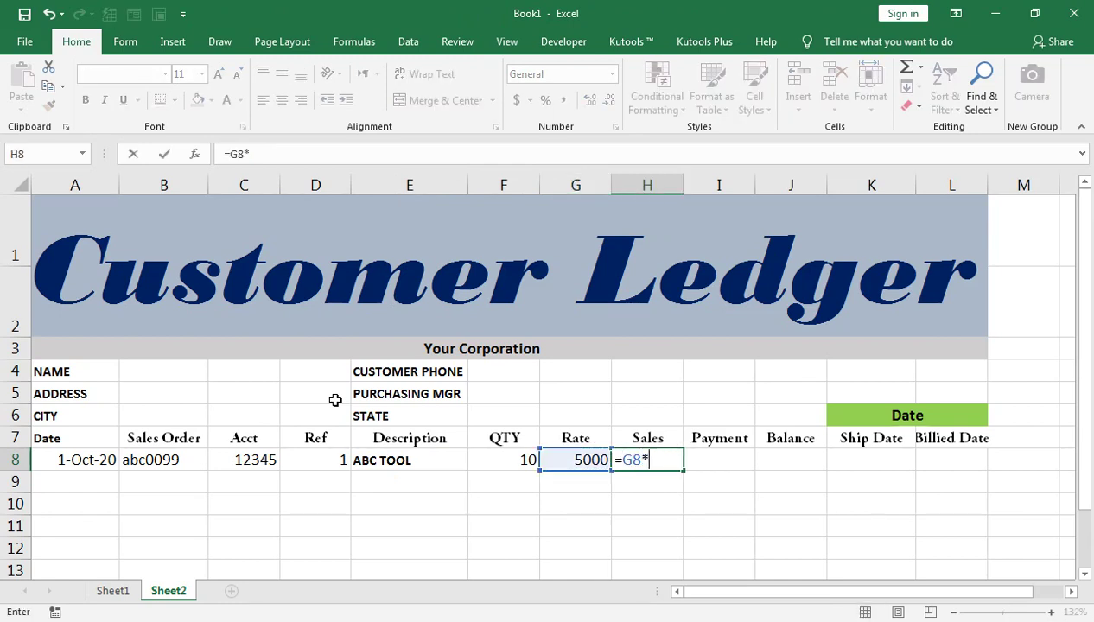
{"action": "key", "text": "Left"}
{"action": "key", "text": "Left"}
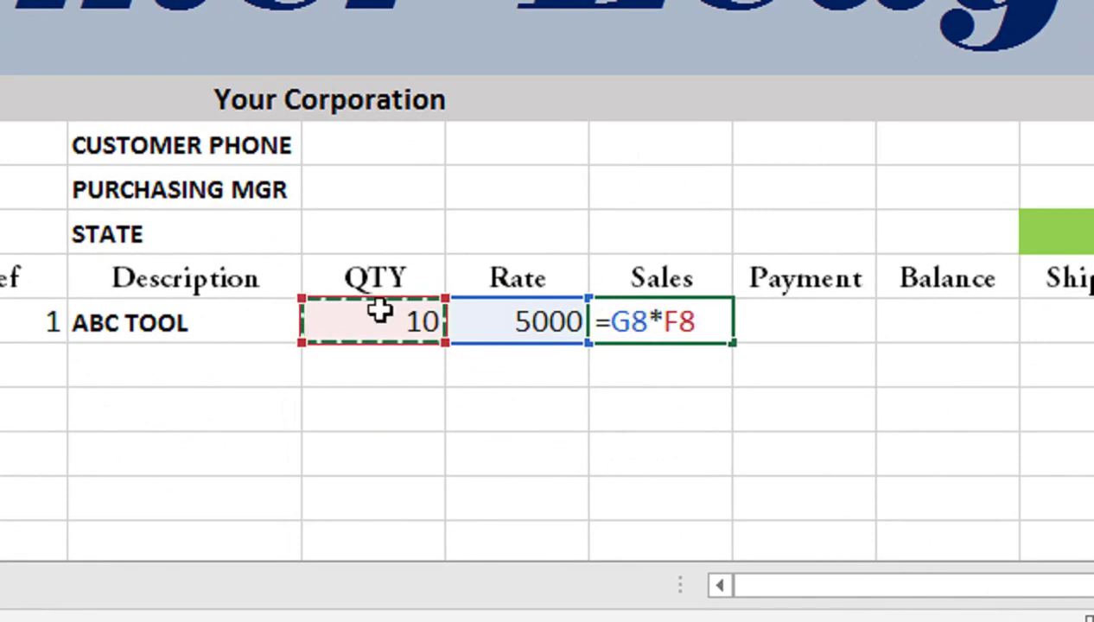
{"action": "key", "text": "Return"}
Format the sales amount in H8 as Currency with the Rs Urdu (Pakistan) symbol
{"action": "left_click", "coordinate": [657, 324]}
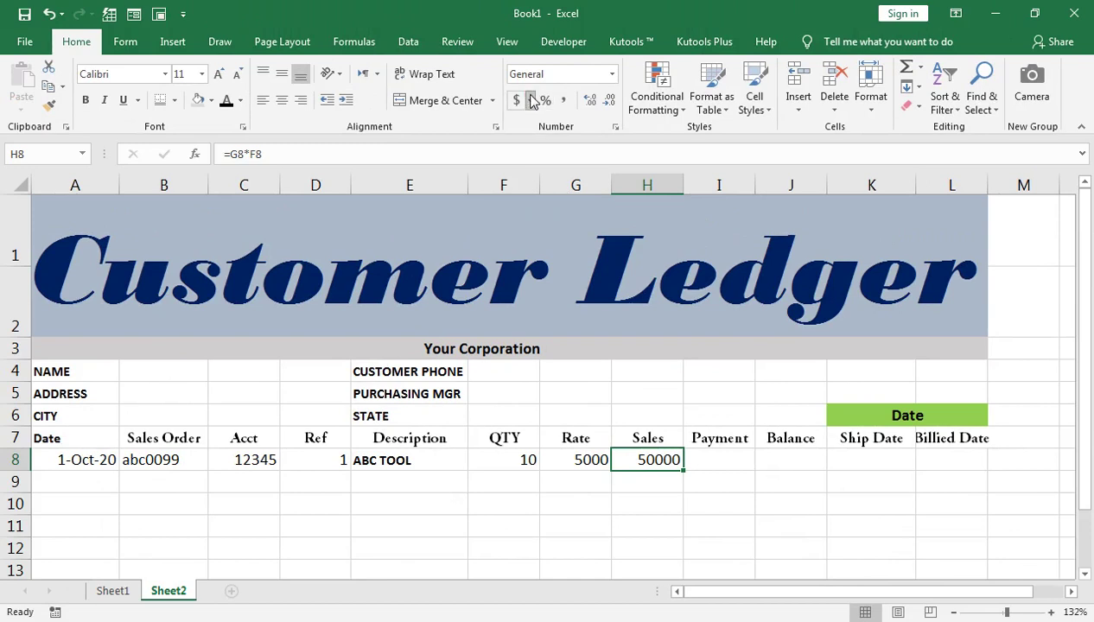
{"action": "left_click", "coordinate": [530, 100]}
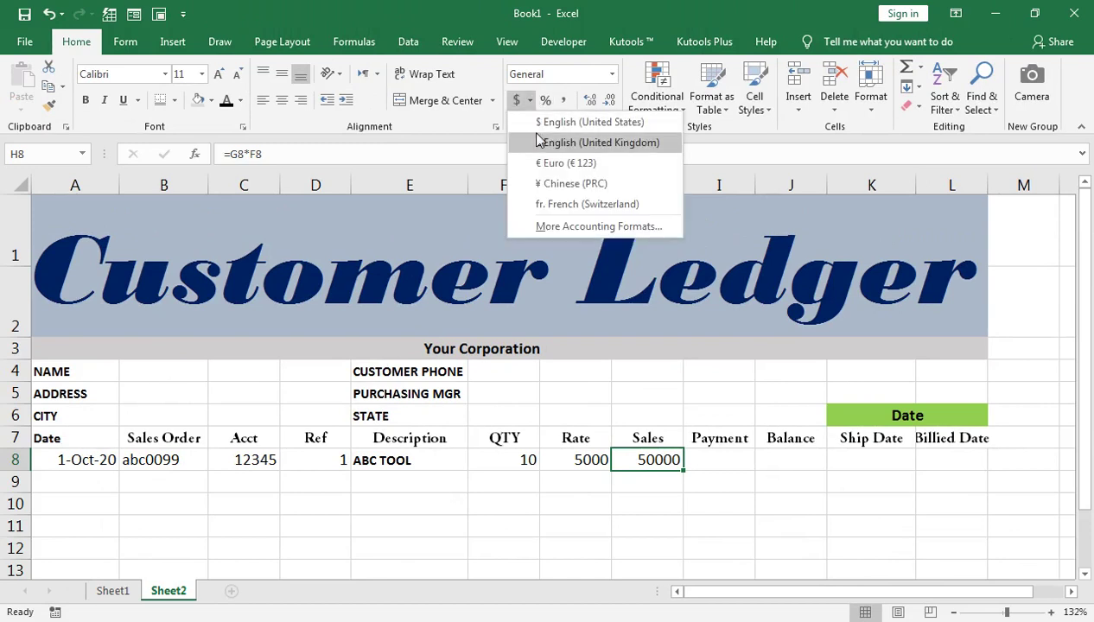
{"action": "left_click", "coordinate": [536, 124]}
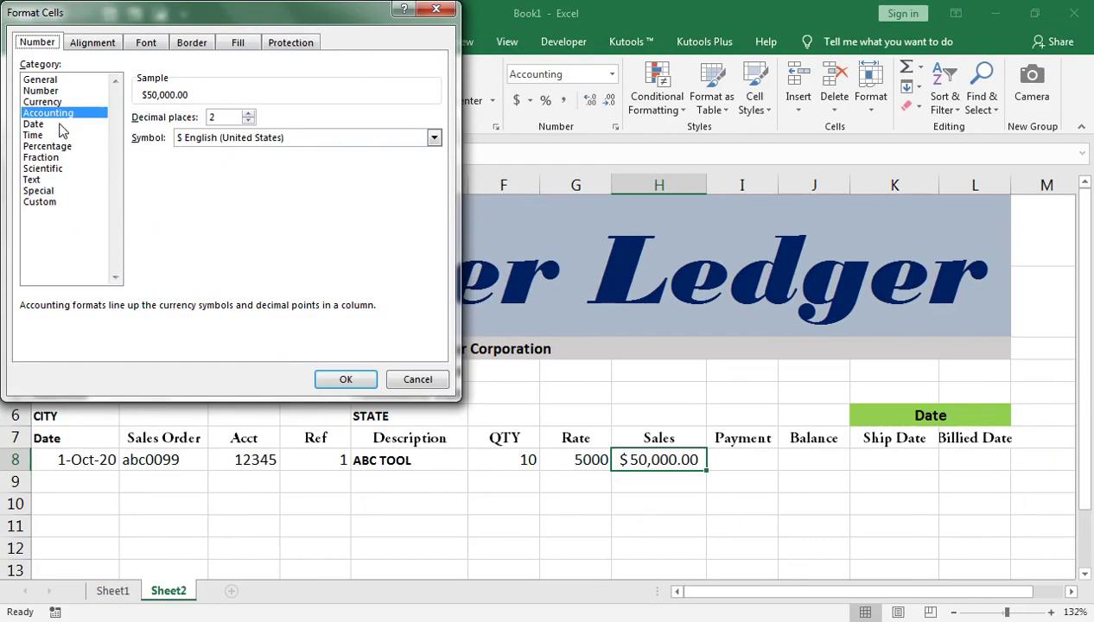
{"action": "left_click", "coordinate": [38, 102]}
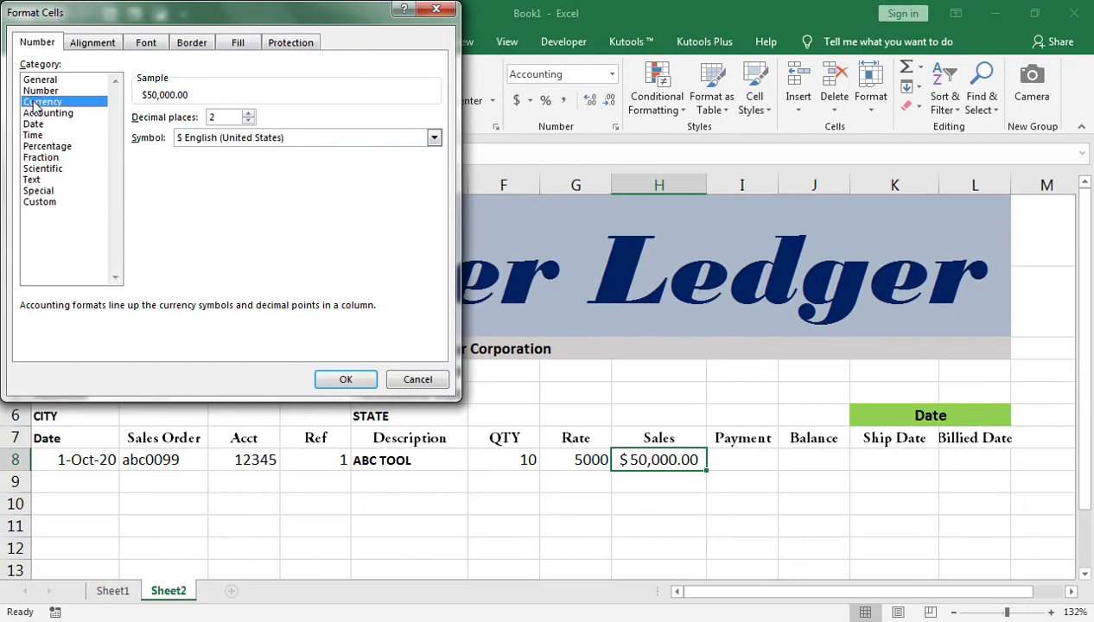
{"action": "left_click", "coordinate": [432, 138]}
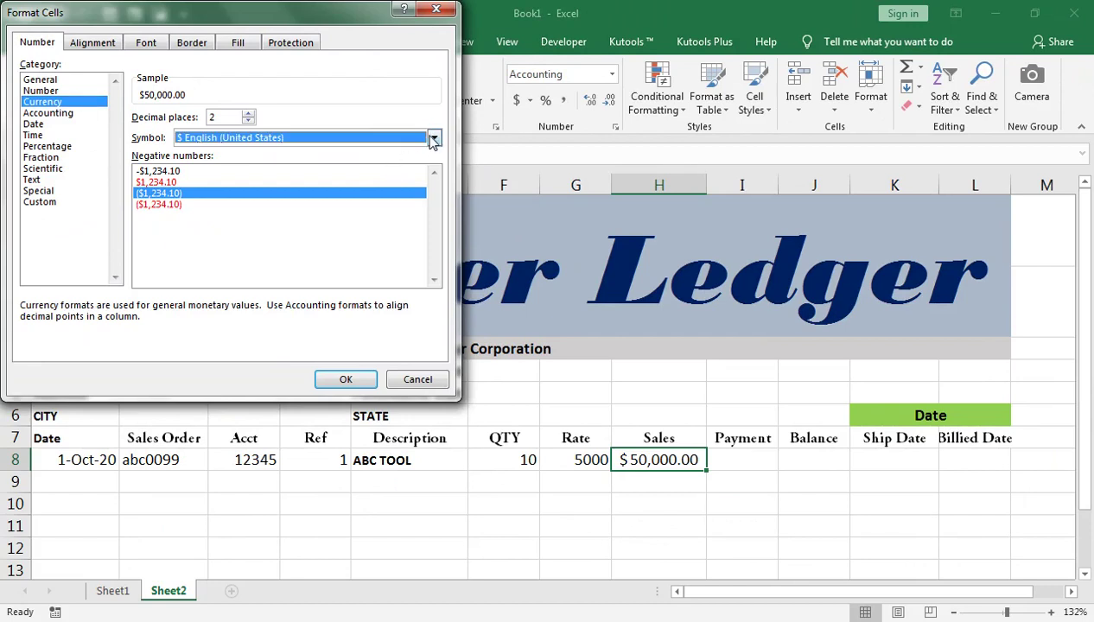
{"action": "left_click_drag", "start_coordinate": [434, 170], "coordinate": [435, 232]}
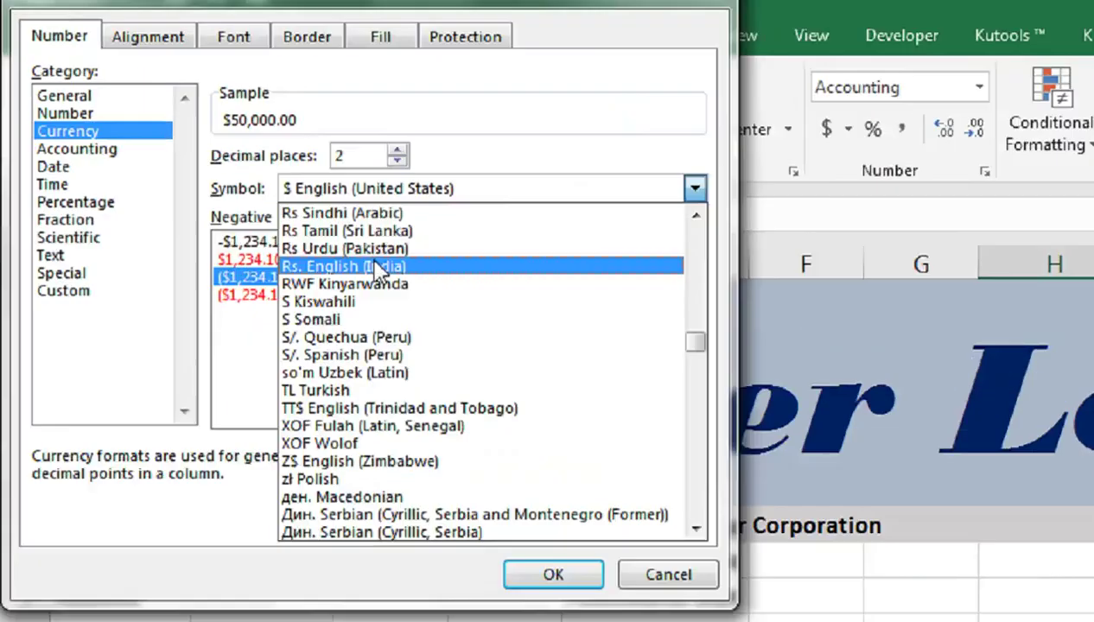
{"action": "left_click", "coordinate": [216, 175]}
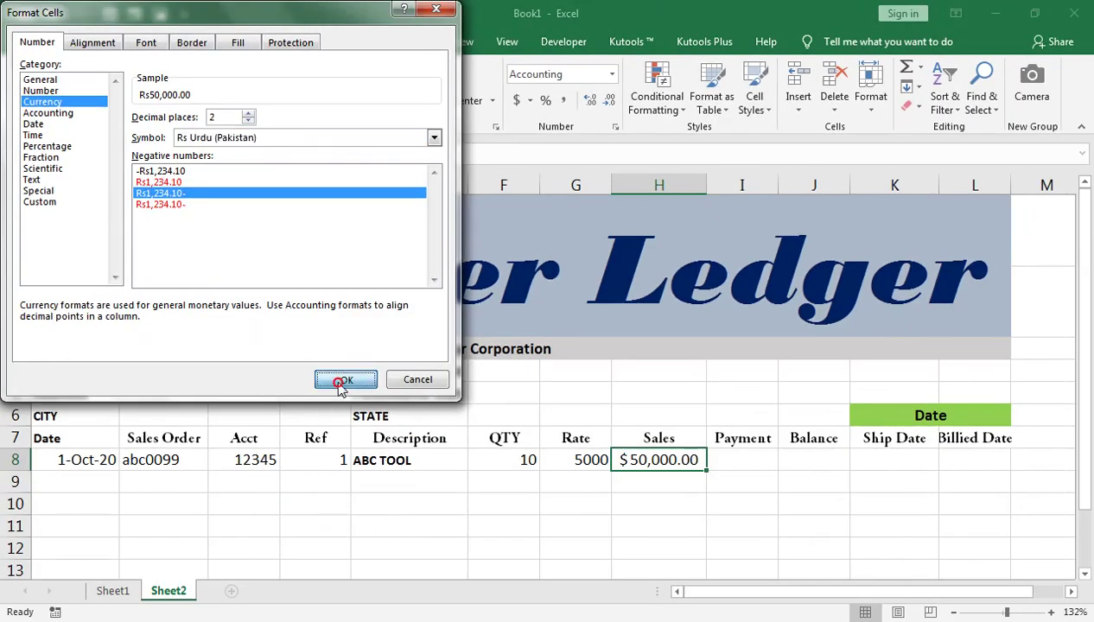
{"action": "left_click", "coordinate": [345, 381]}
Insert a blank row above the ABC TOOL entry, directly below the ledger's column headings
{"action": "left_click", "coordinate": [757, 459]}
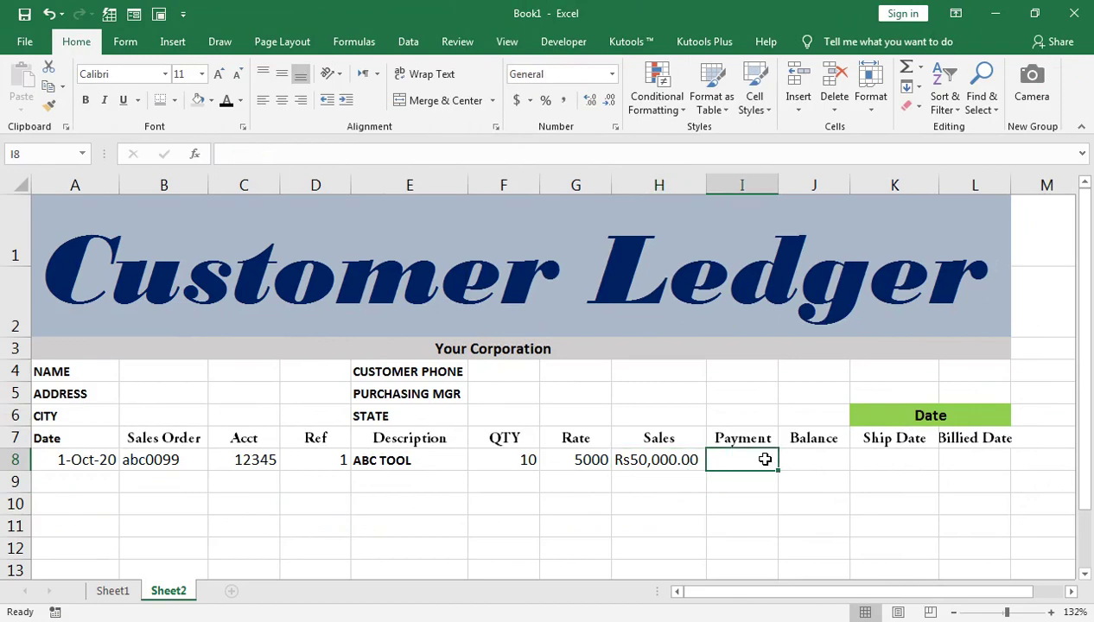
{"action": "left_click", "coordinate": [17, 462]}
{"action": "right_click", "coordinate": [17, 463]}
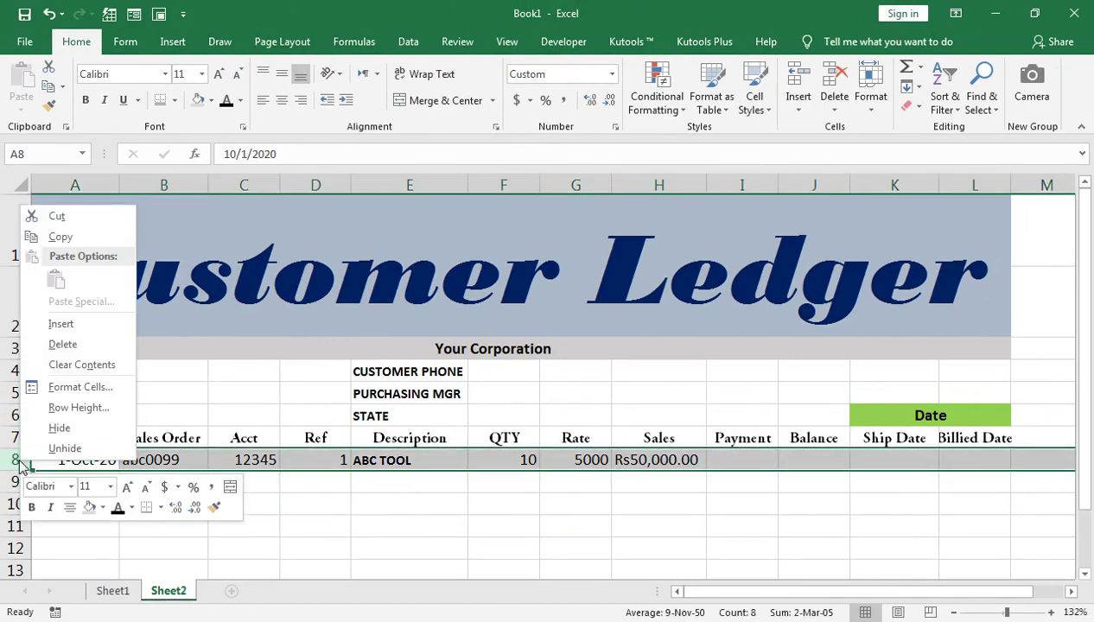
{"action": "left_click", "coordinate": [122, 98]}
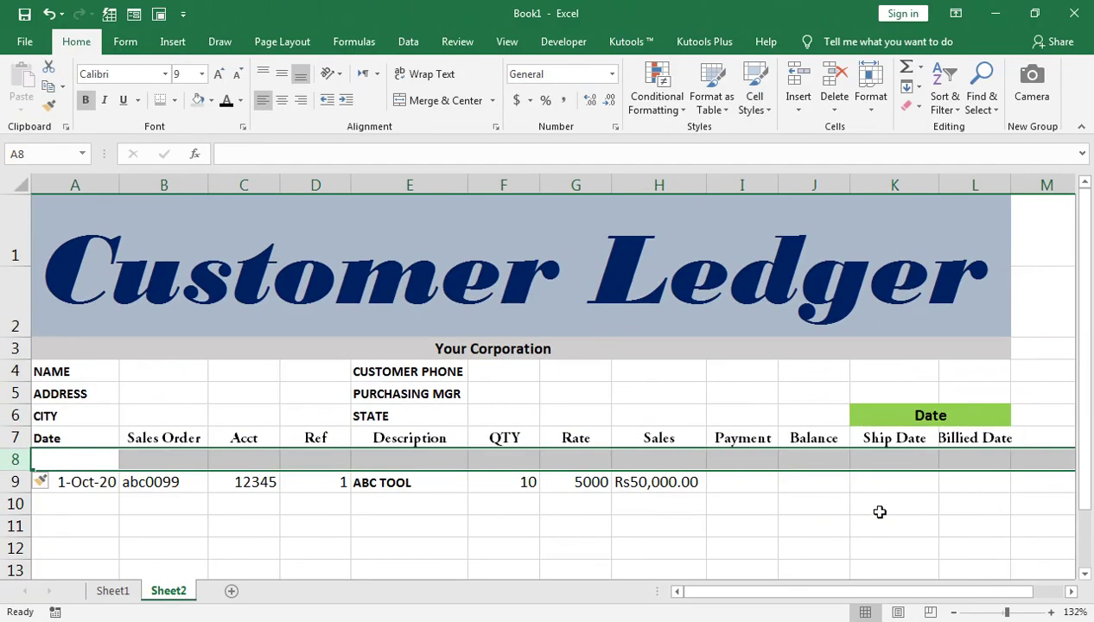
Enter 25000 as the balance in J8 and apply the comma number style to it
{"action": "left_click", "coordinate": [814, 462]}
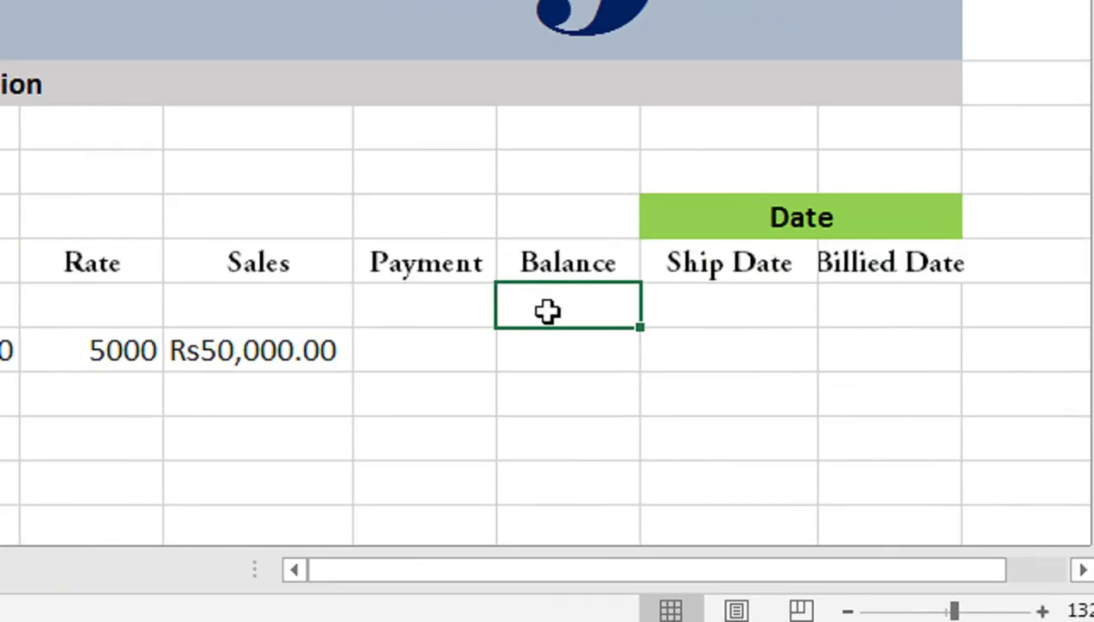
{"action": "type", "text": "25000"}
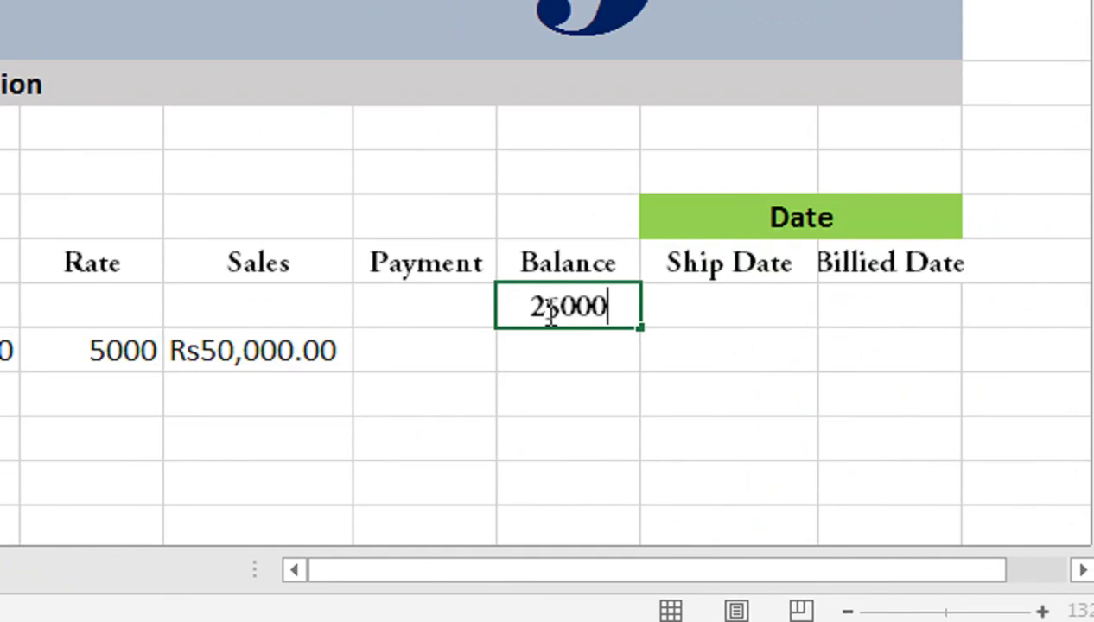
{"action": "key", "text": "Return"}
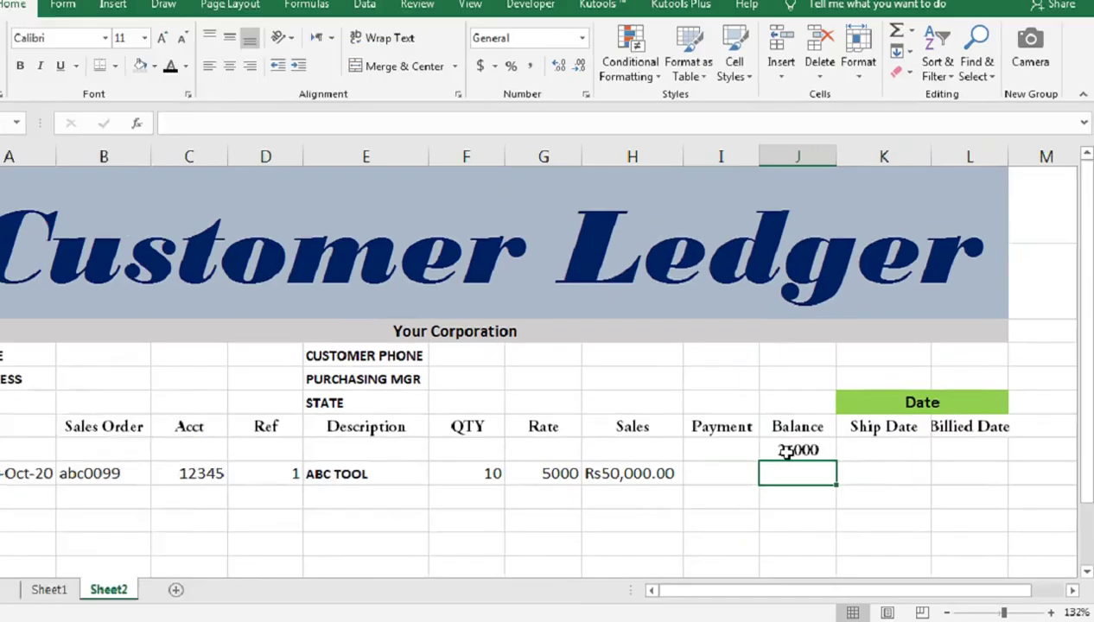
{"action": "left_click", "coordinate": [546, 311]}
{"action": "left_click", "coordinate": [563, 101]}
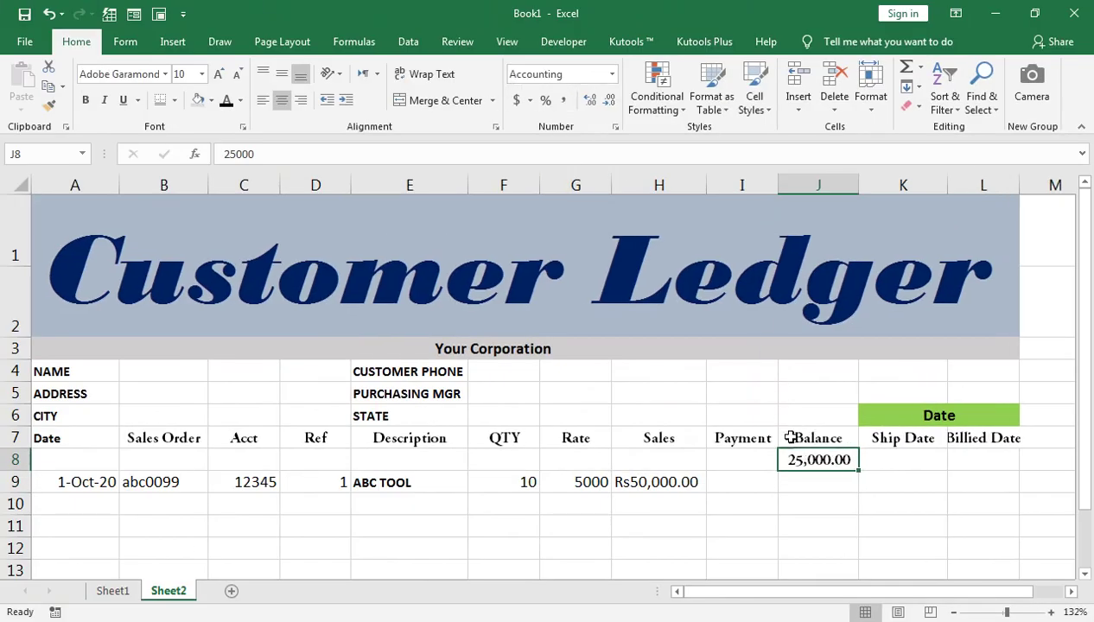
Apply the comma number style to the ABC TOOL sales amount in H9
{"action": "left_click", "coordinate": [660, 481]}
{"action": "left_click", "coordinate": [562, 101]}
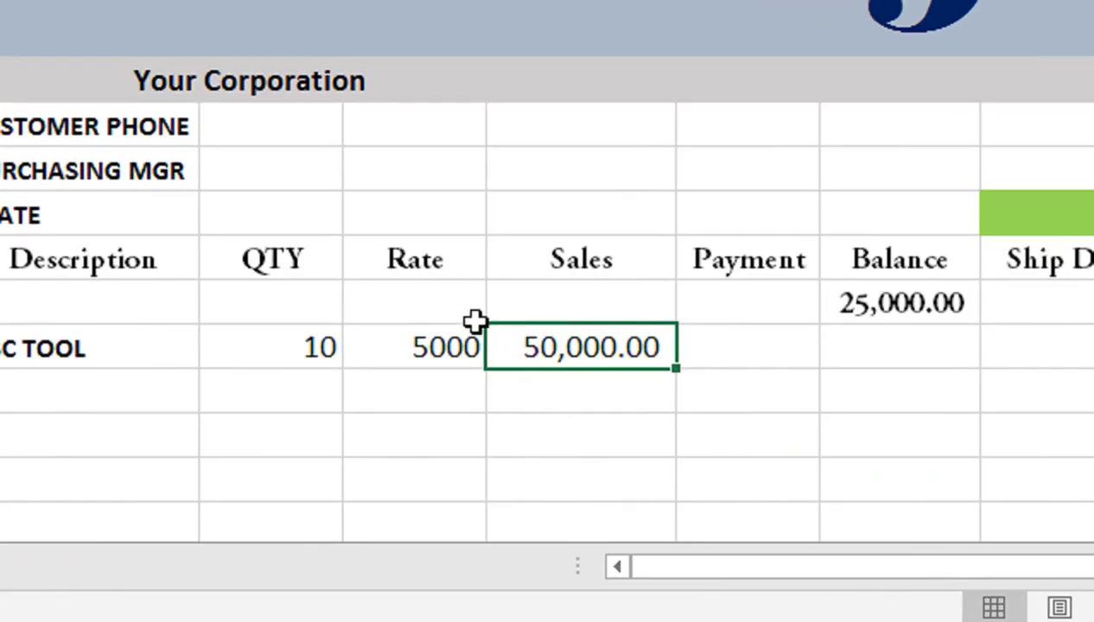
{"action": "left_click", "coordinate": [777, 348]}
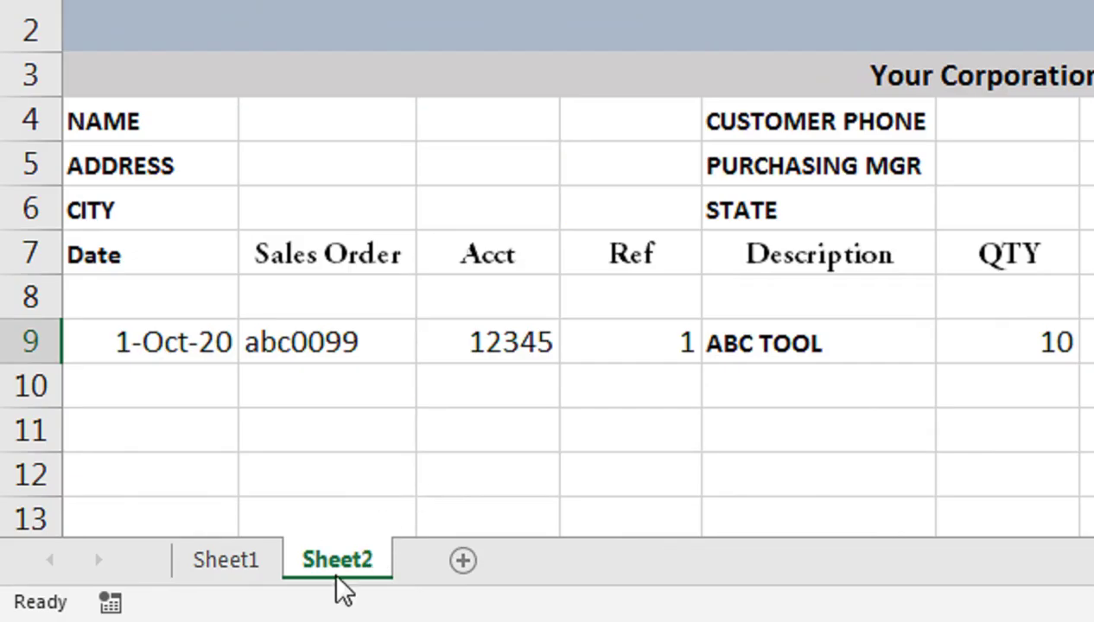
Create a copy of the Sheet2 ledger within Book1, placed before Sheet2
{"action": "right_click", "coordinate": [338, 579]}
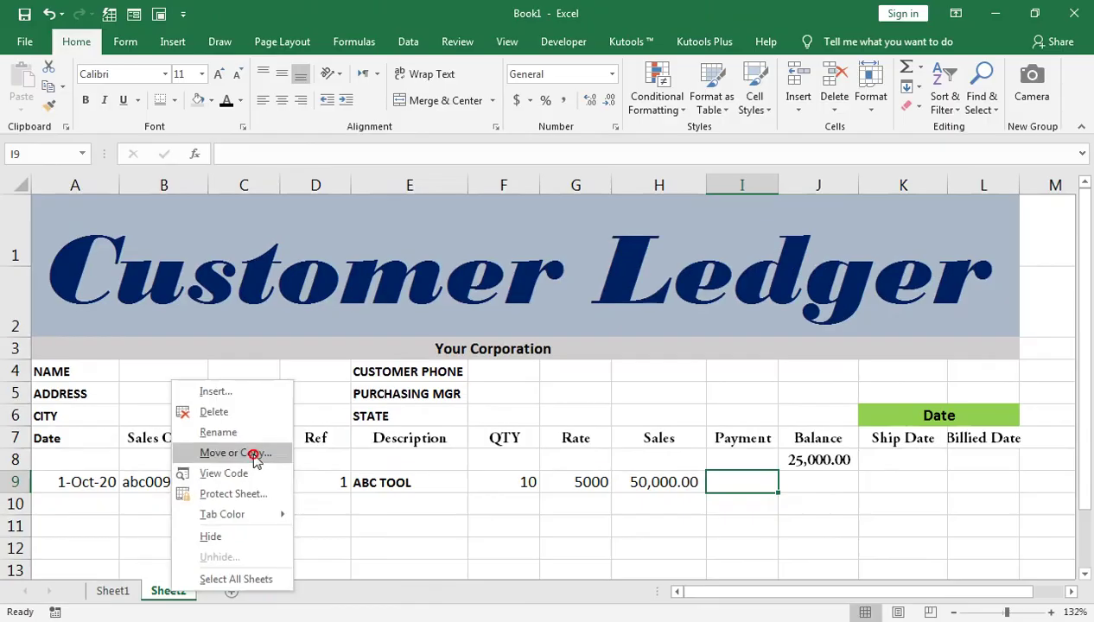
{"action": "left_click", "coordinate": [508, 288]}
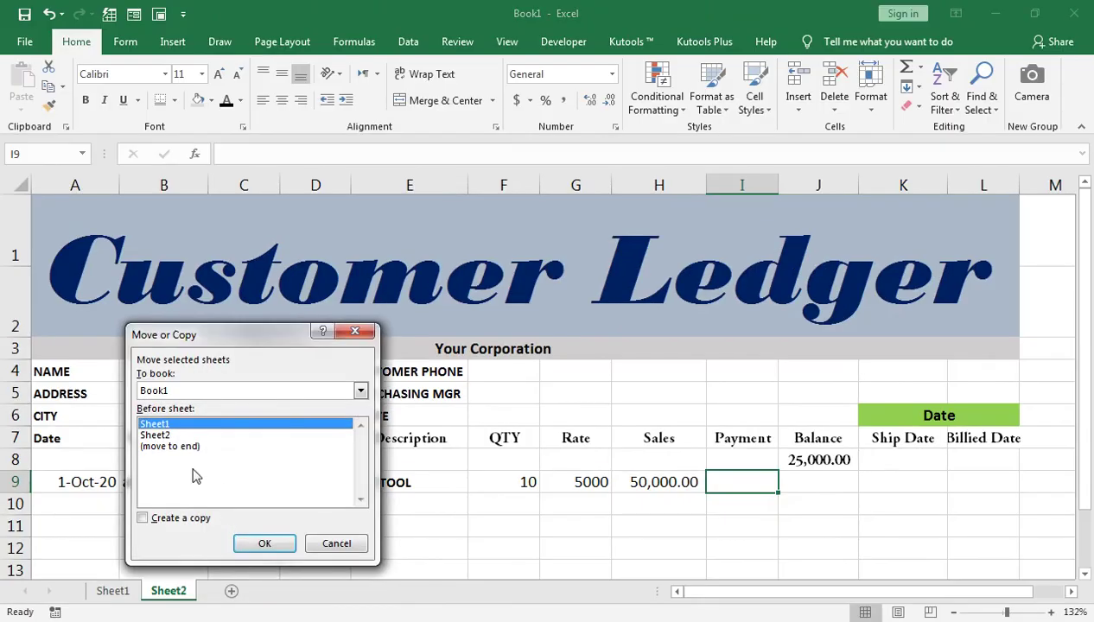
{"action": "left_click", "coordinate": [158, 435]}
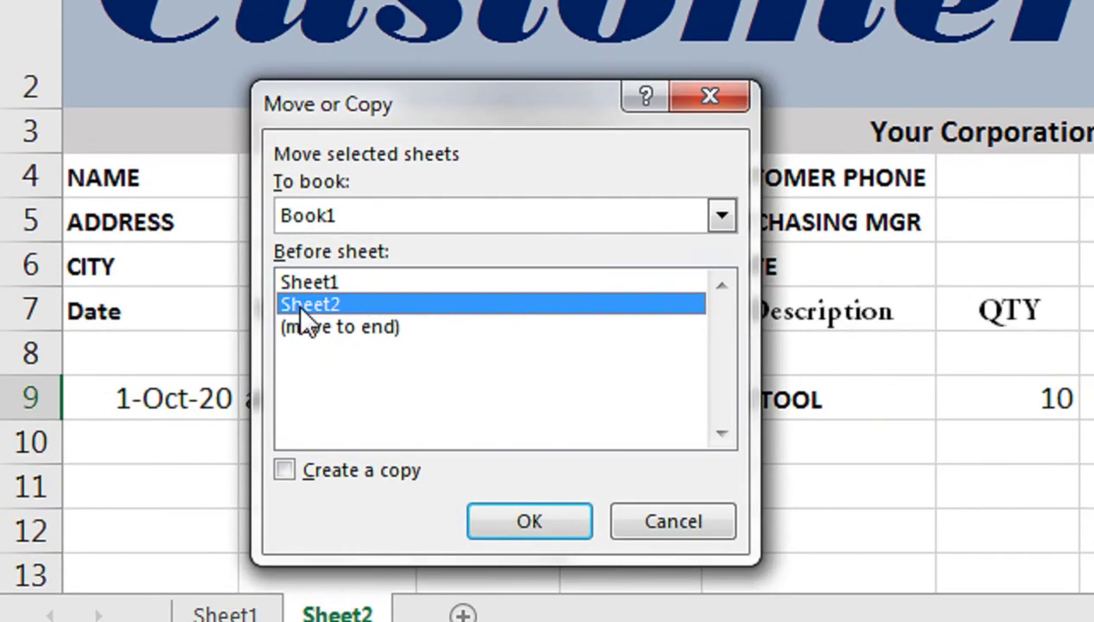
{"action": "left_click", "coordinate": [142, 518]}
{"action": "left_click", "coordinate": [529, 510]}
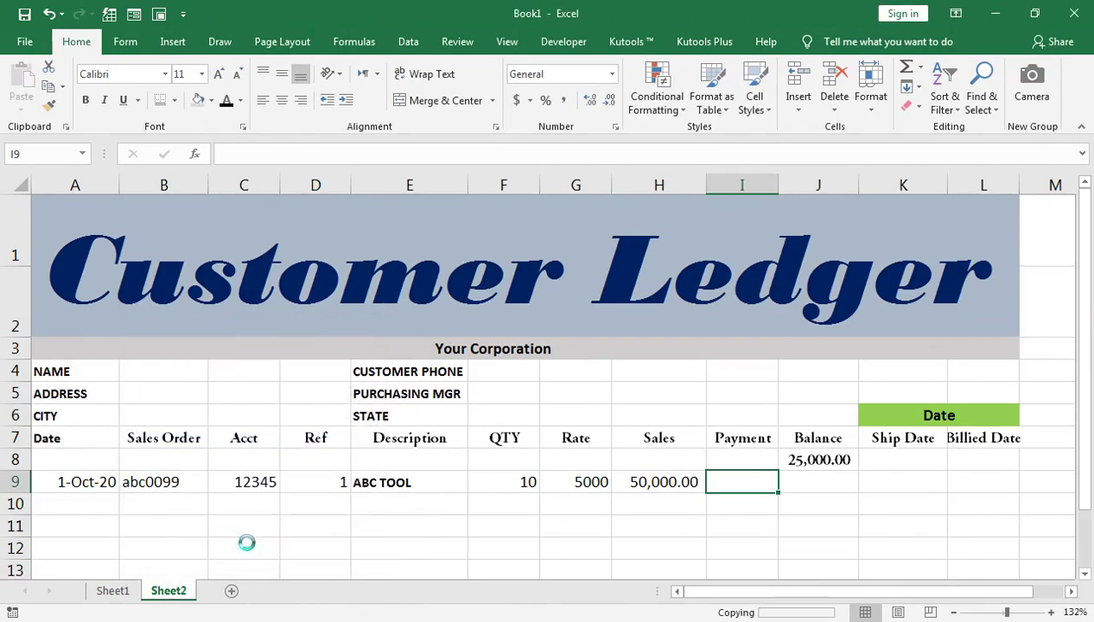
Reorder the worksheets so that Sheet2 comes before its copy, Sheet2 (2)
{"action": "left_click", "coordinate": [235, 595]}
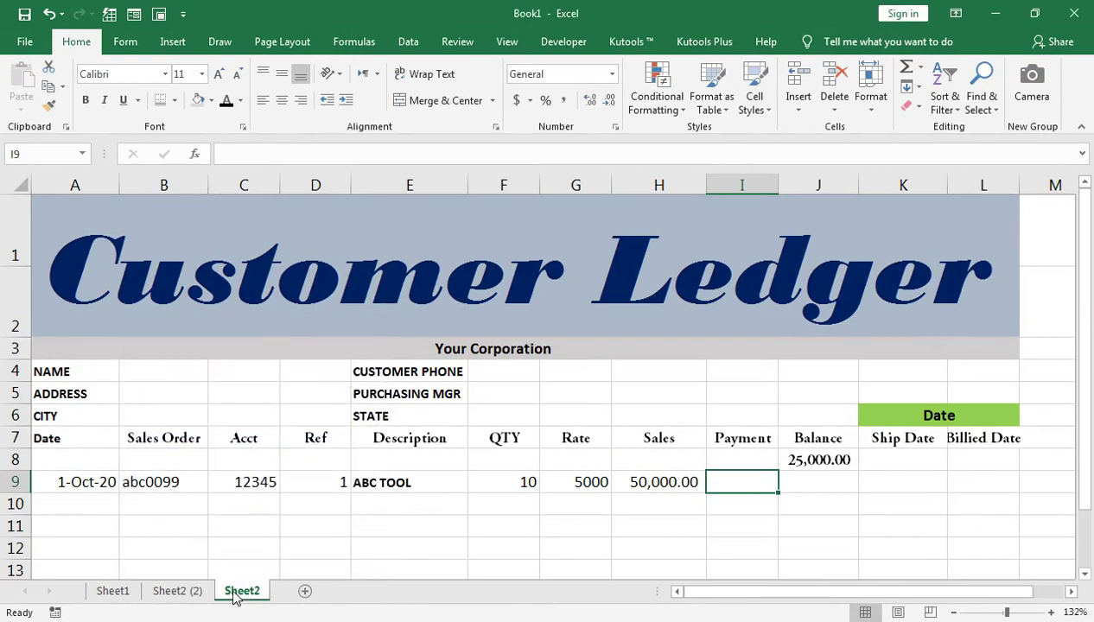
{"action": "left_click", "coordinate": [180, 595]}
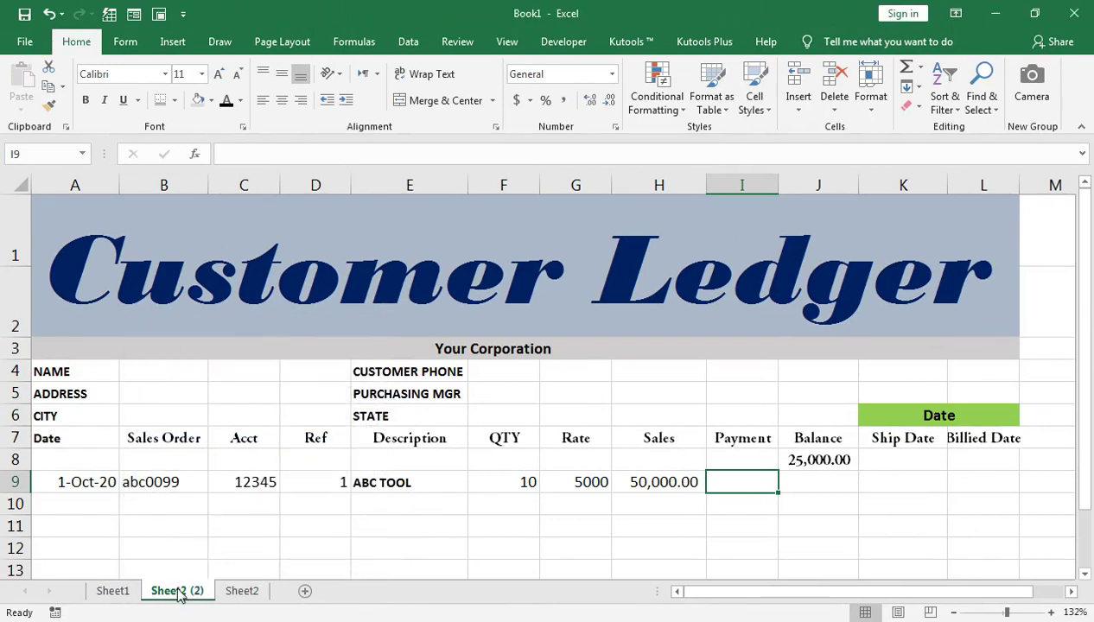
{"action": "double_click", "coordinate": [185, 592]}
{"action": "left_click", "coordinate": [184, 591]}
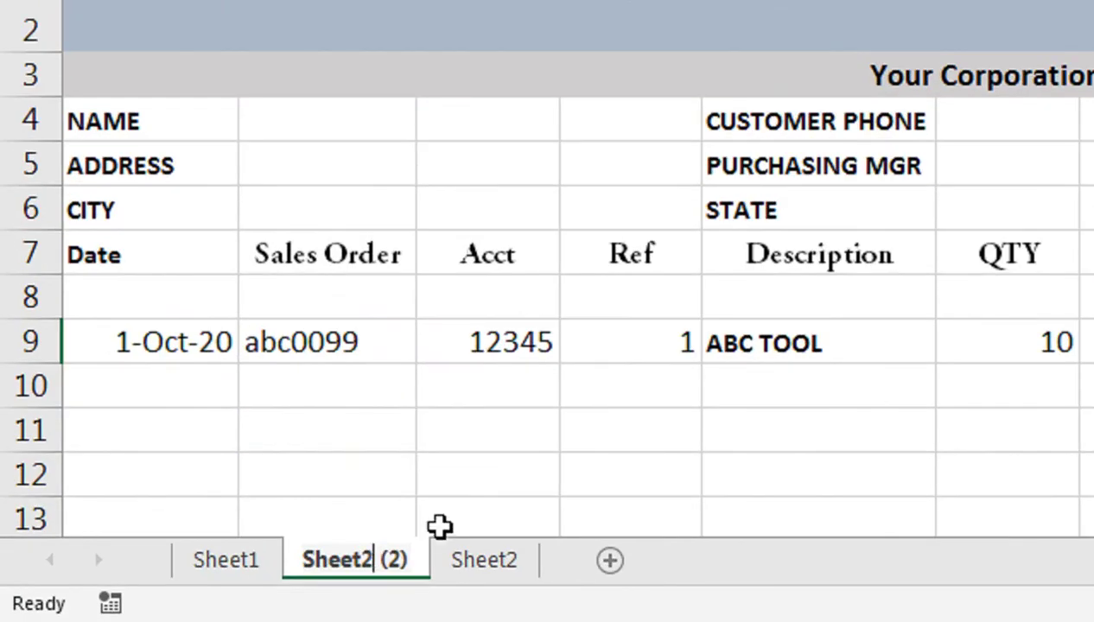
{"action": "left_click", "coordinate": [482, 566]}
{"action": "left_click", "coordinate": [385, 567]}
{"action": "left_click", "coordinate": [451, 566]}
{"action": "left_click_drag", "start_coordinate": [484, 568], "coordinate": [374, 572]}
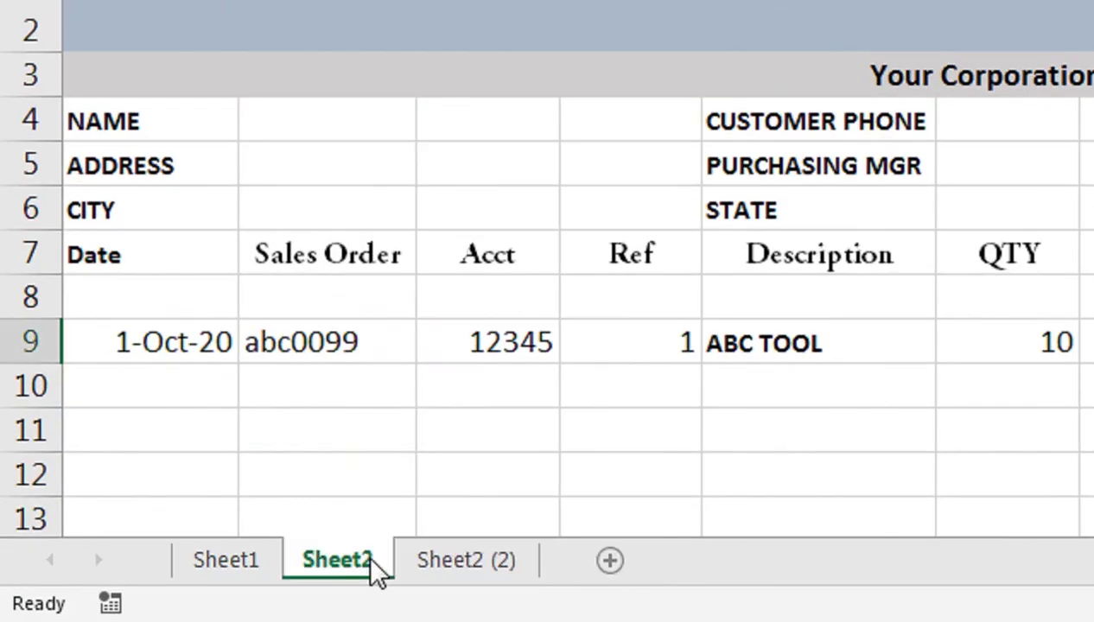
Rename the copied worksheet Sheet2 (2) as Sheet3
{"action": "left_click", "coordinate": [471, 564]}
{"action": "right_click", "coordinate": [471, 563]}
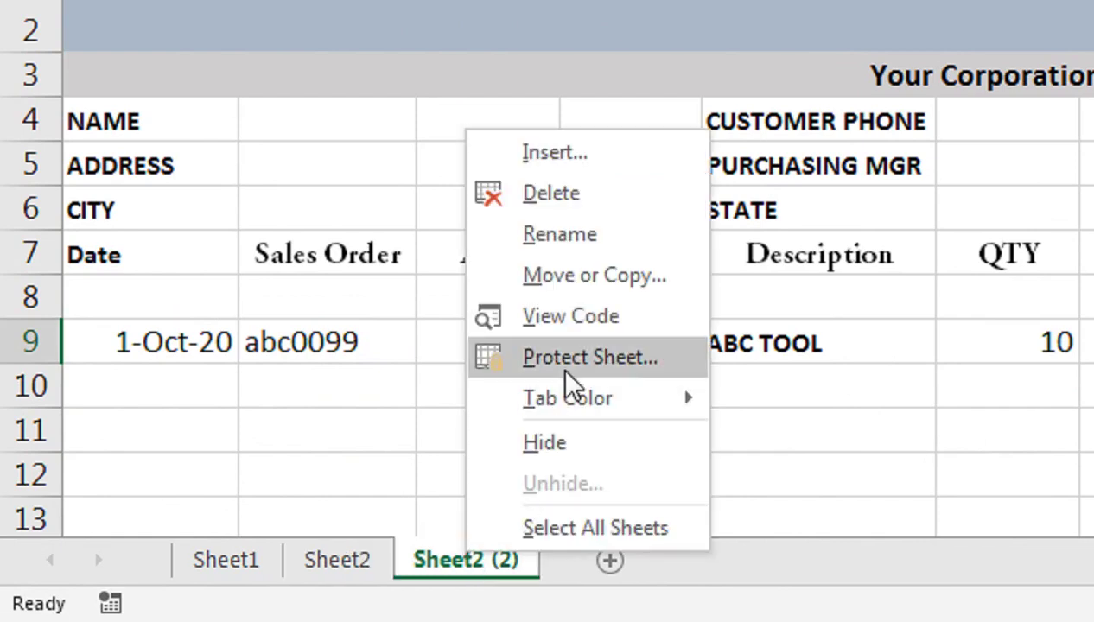
{"action": "left_click", "coordinate": [559, 259]}
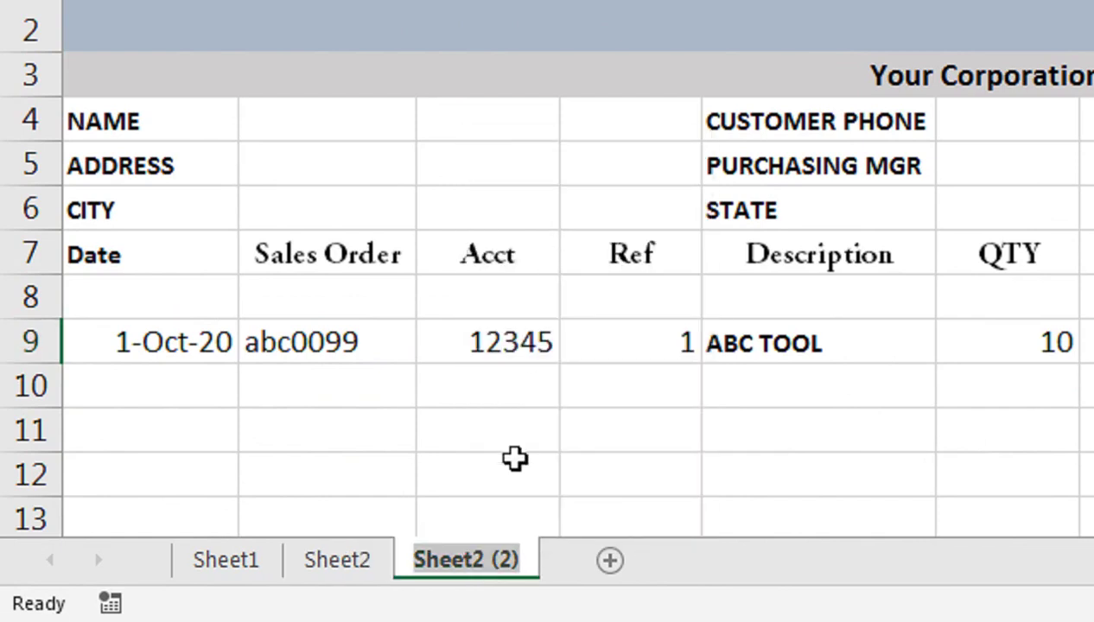
{"action": "key", "text": "End"}
{"action": "key", "text": "BackSpace"}
{"action": "key", "text": "BackSpace"}
{"action": "key", "text": "BackSpace"}
{"action": "key", "text": "BackSpace"}
{"action": "key", "text": "BackSpace"}
{"action": "type", "text": "3"}
{"action": "key", "text": "Return"}
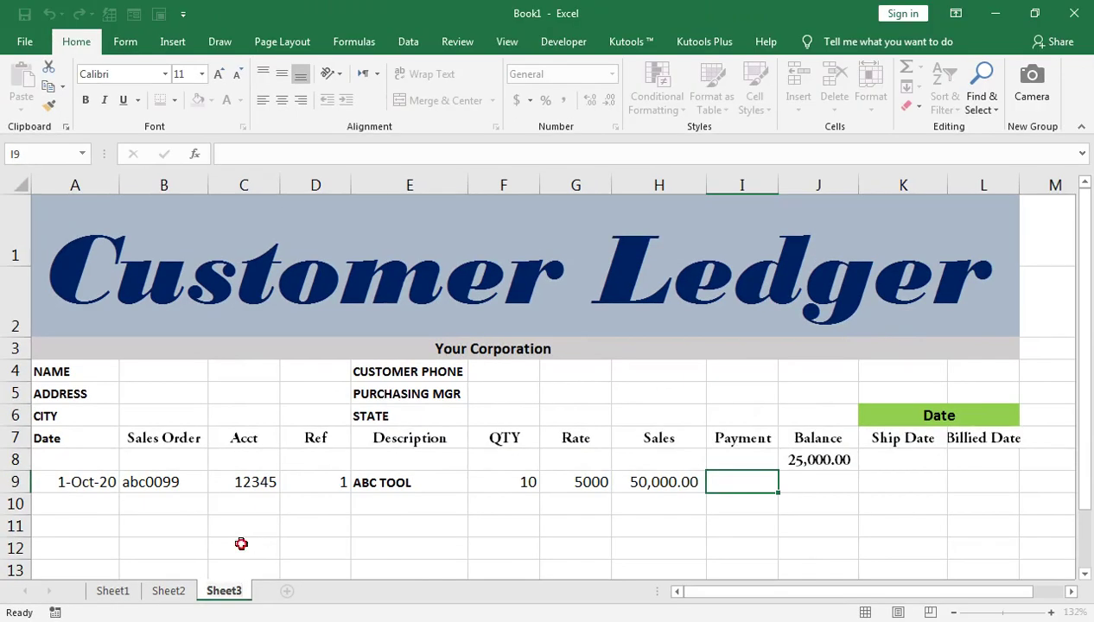
{"action": "left_click", "coordinate": [241, 543]}
{"action": "left_click", "coordinate": [173, 592]}
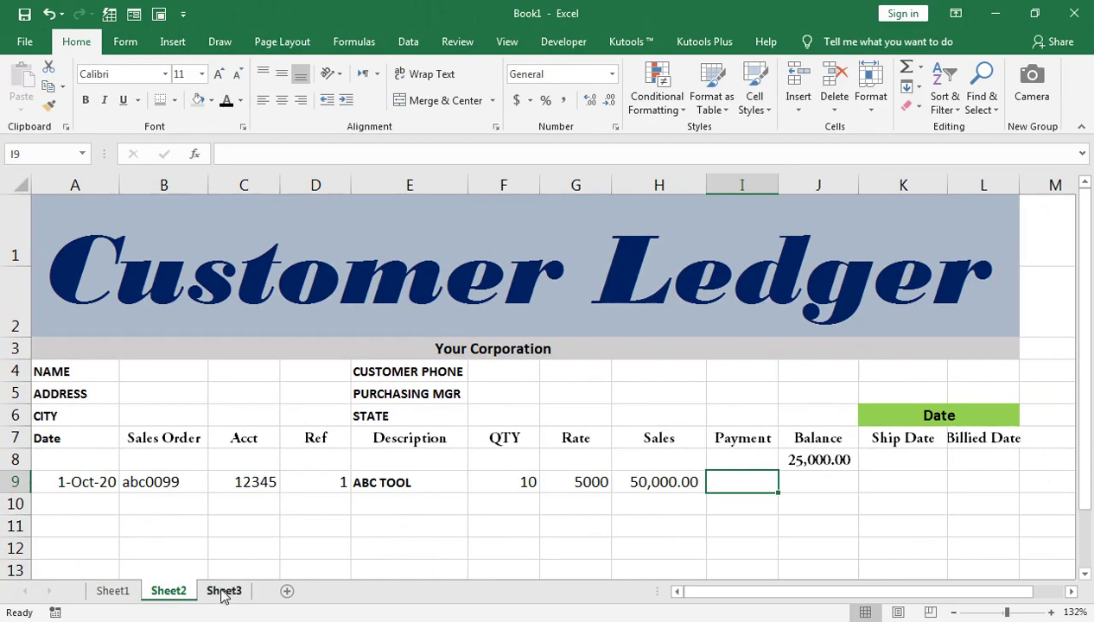
{"action": "left_click", "coordinate": [224, 591]}
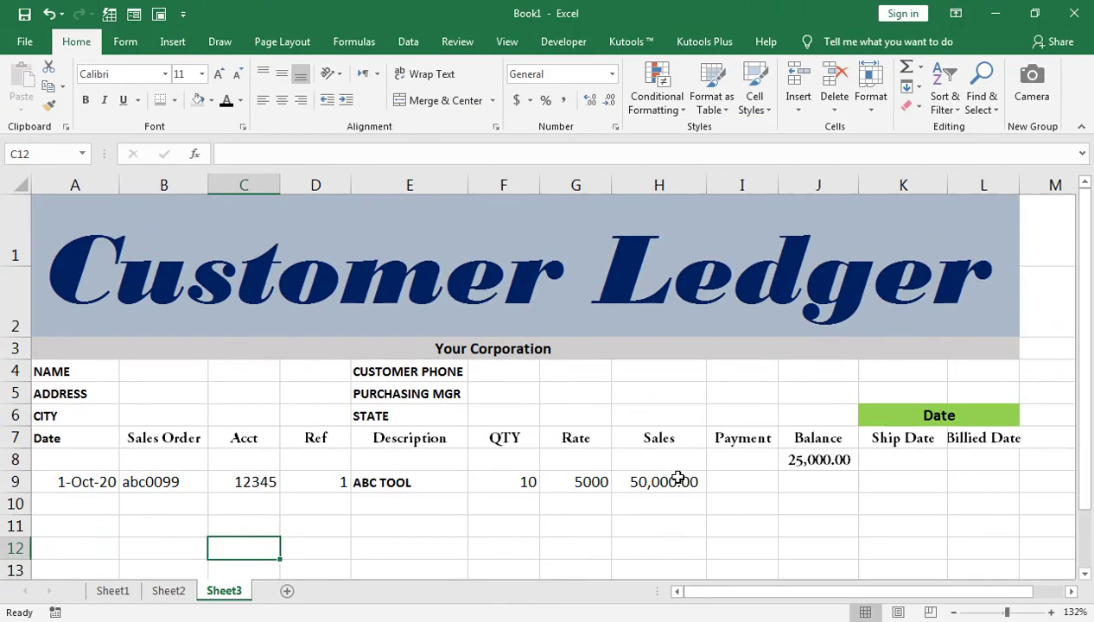
{"action": "left_click", "coordinate": [187, 373]}
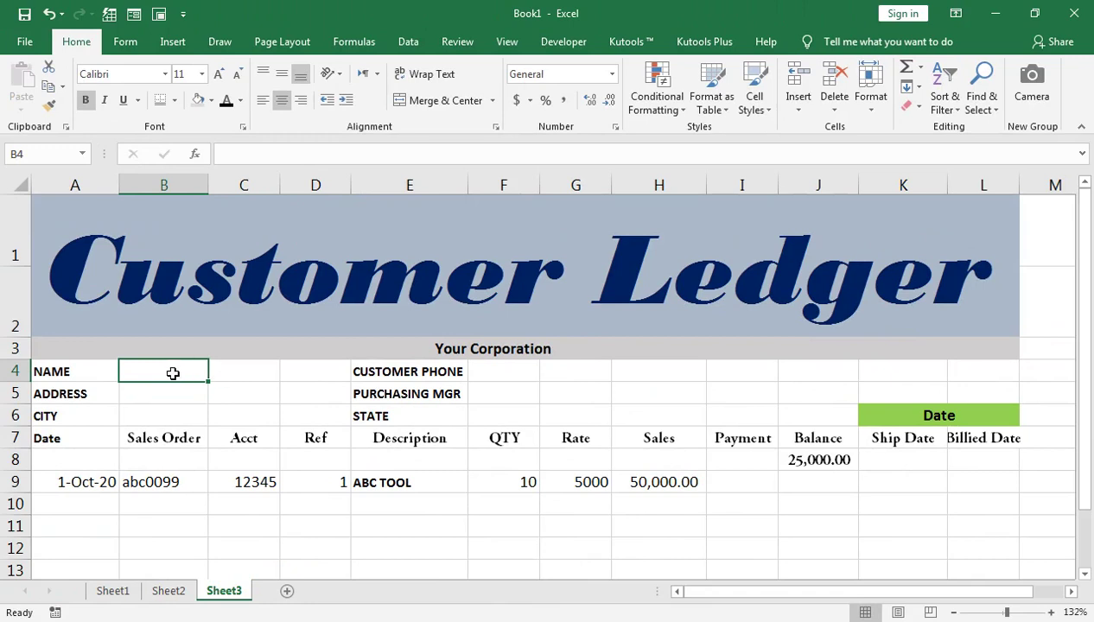
Check the customer list on Sheet1 and rename the copied ledger worksheet as JANG GRUOP
{"action": "left_click", "coordinate": [121, 591]}
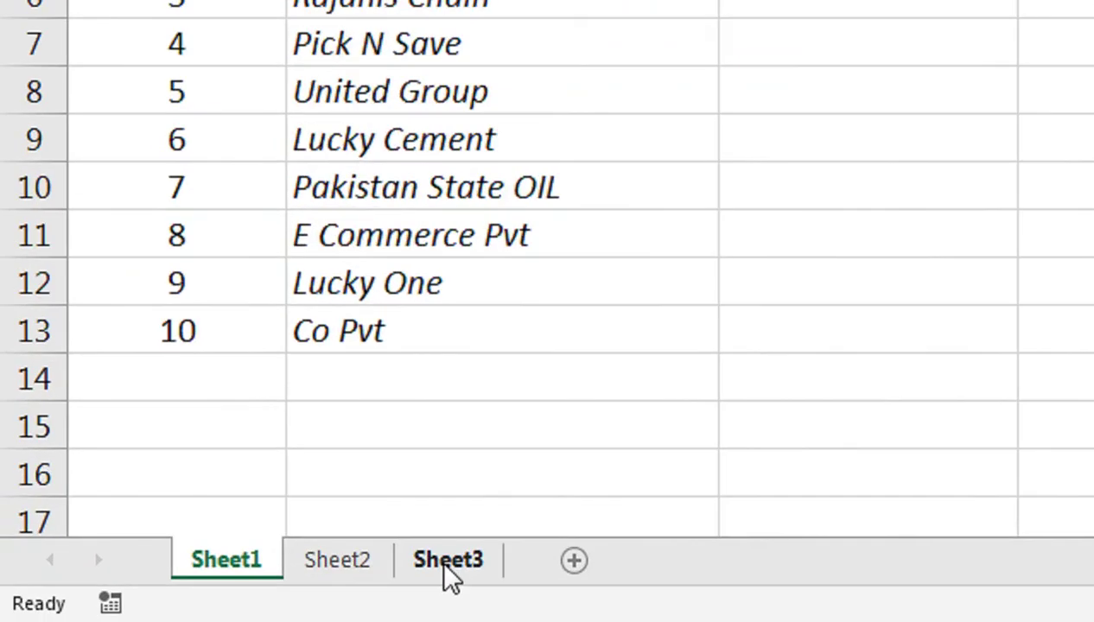
{"action": "left_click", "coordinate": [224, 592]}
{"action": "right_click", "coordinate": [224, 593]}
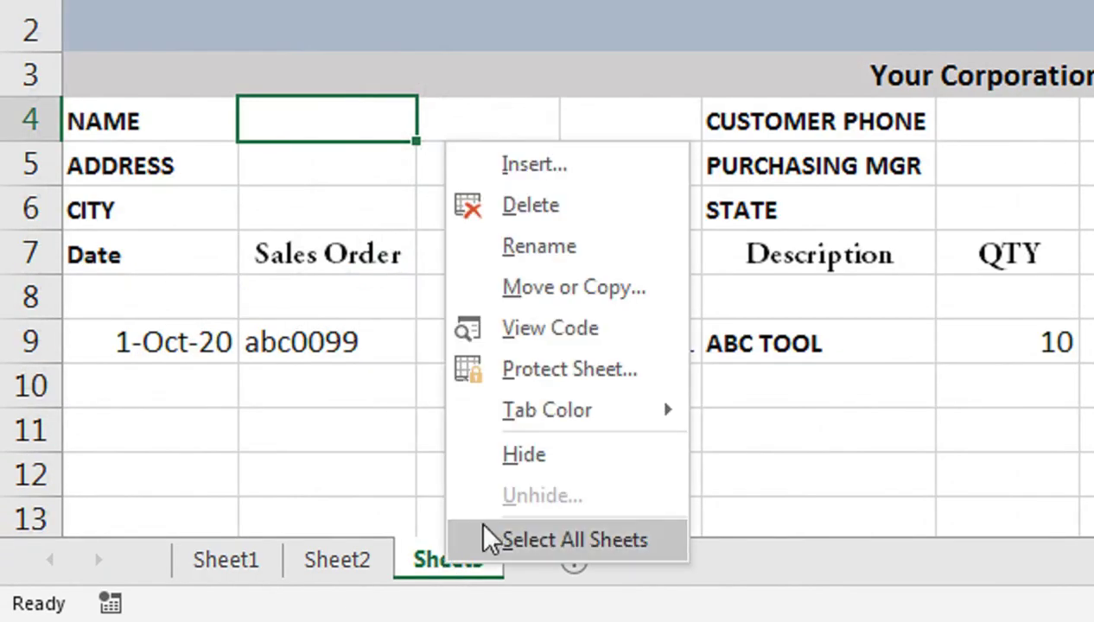
{"action": "left_click", "coordinate": [591, 252]}
{"action": "type", "text": "jANG"}
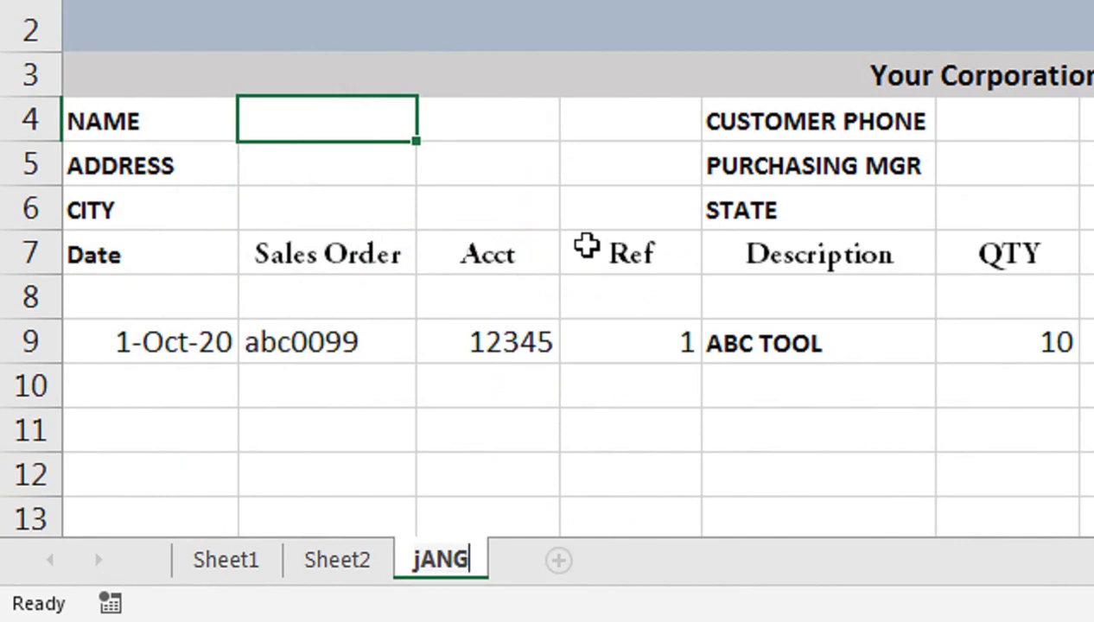
{"action": "key", "text": "BackSpace"}
{"action": "key", "text": "BackSpace"}
{"action": "key", "text": "BackSpace"}
{"action": "key", "text": "BackSpace"}
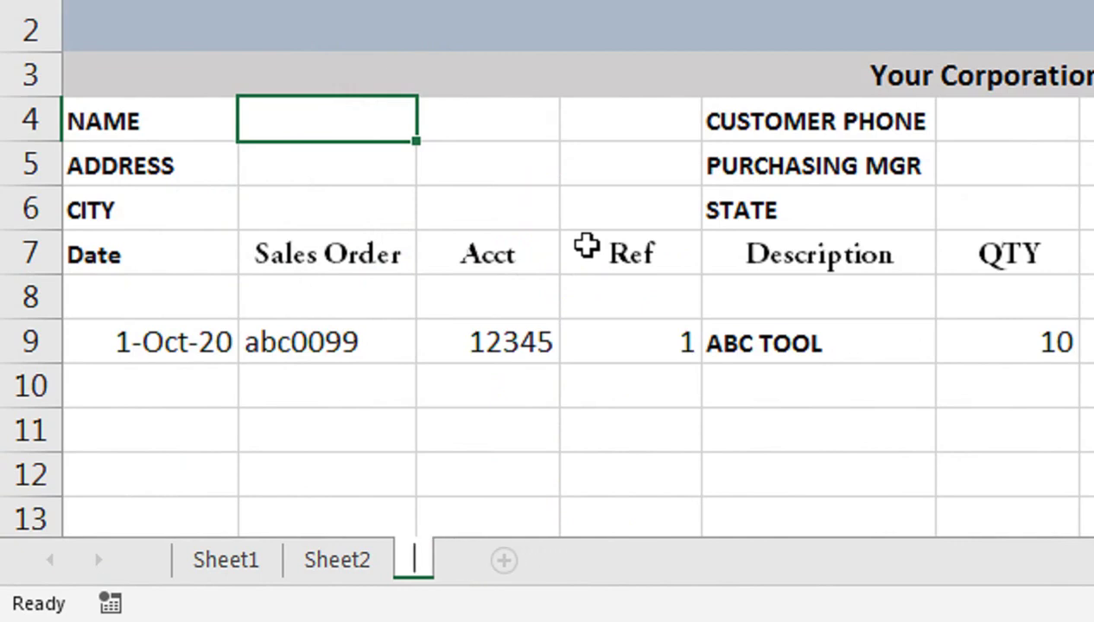
{"action": "type", "text": "JANG GRUO"}
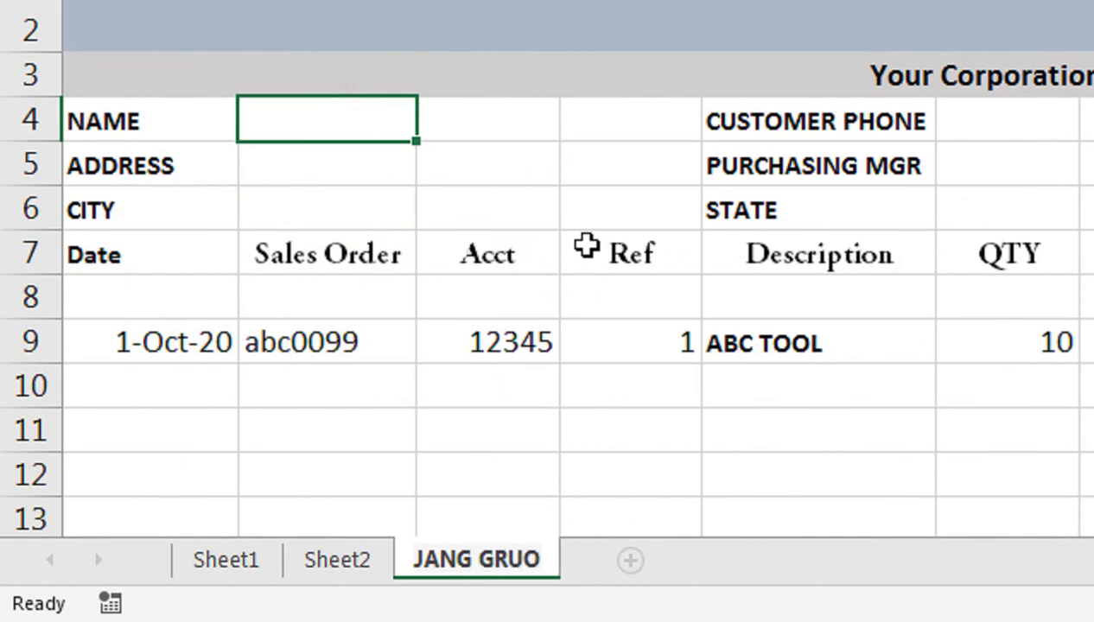
{"action": "type", "text": "P"}
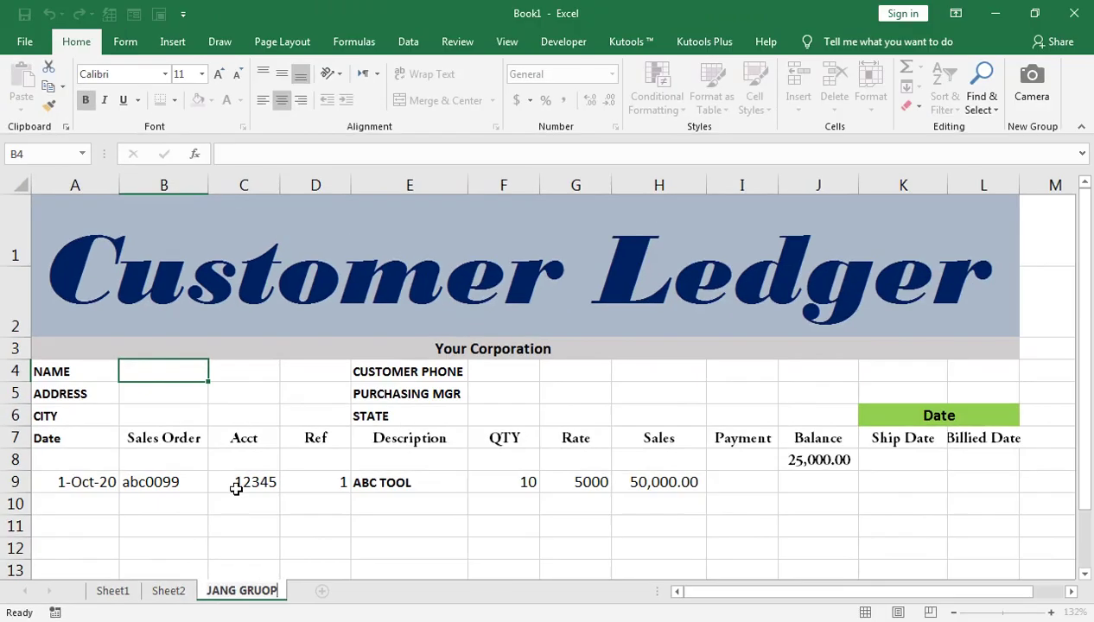
{"action": "left_click", "coordinate": [440, 425]}
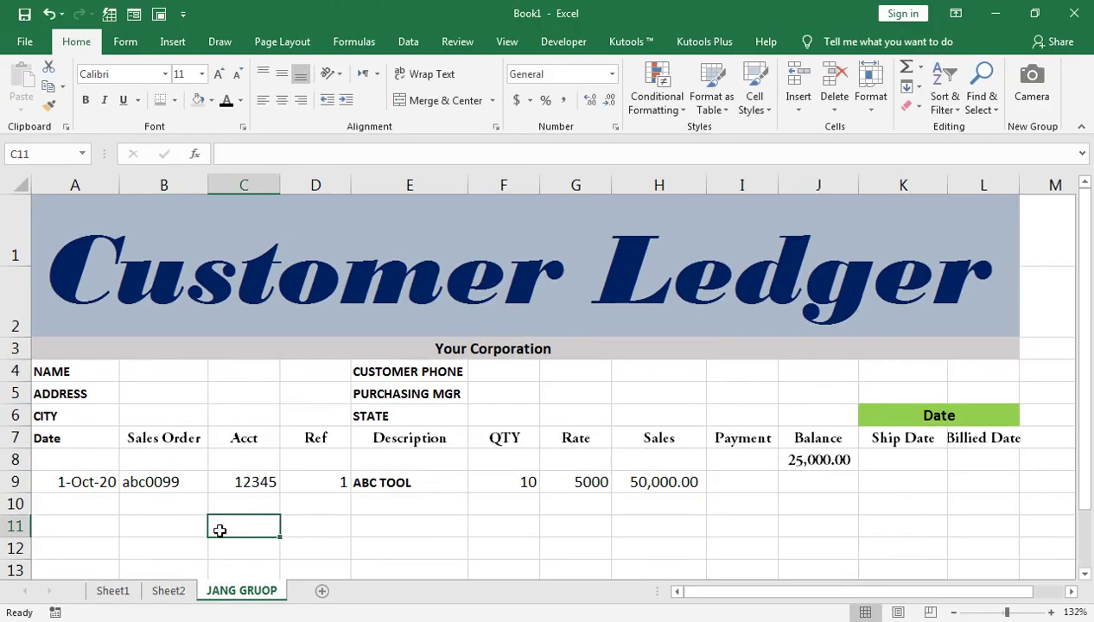
Check the first customer on Sheet1 and rename the original ledger worksheet, Sheet2, as ALI & ASSOCIATES
{"action": "left_click", "coordinate": [176, 372]}
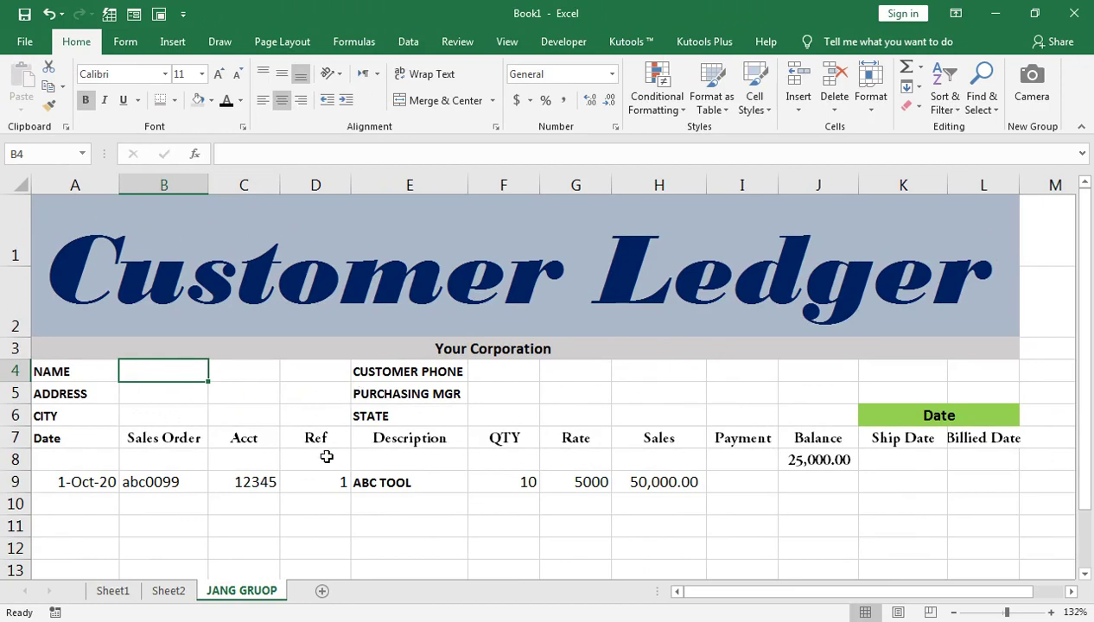
{"action": "left_click", "coordinate": [183, 591]}
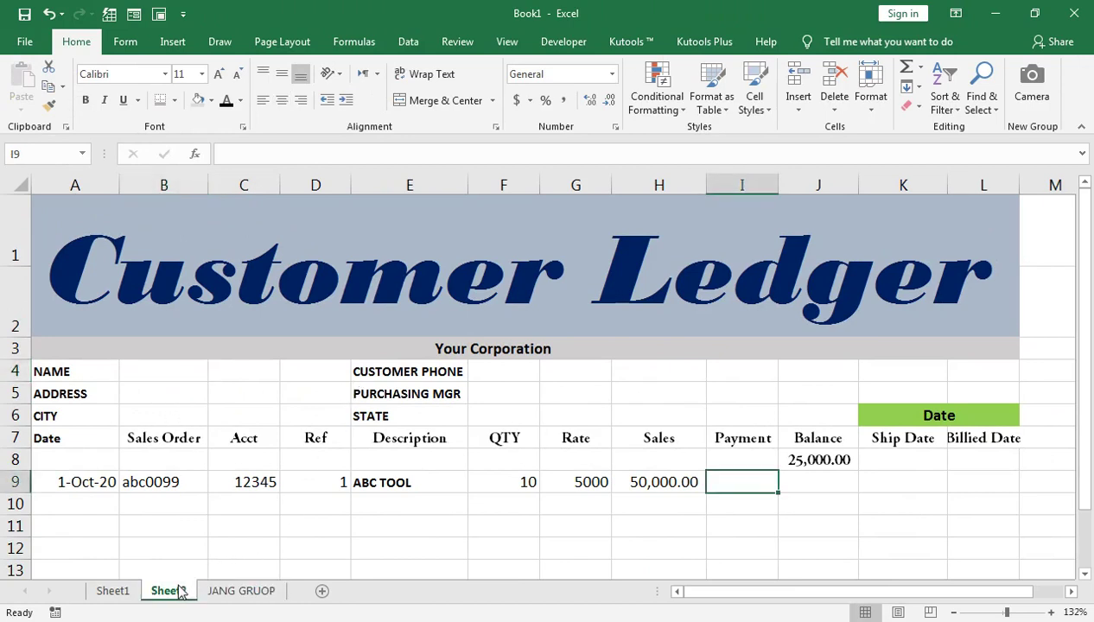
{"action": "left_click", "coordinate": [113, 591]}
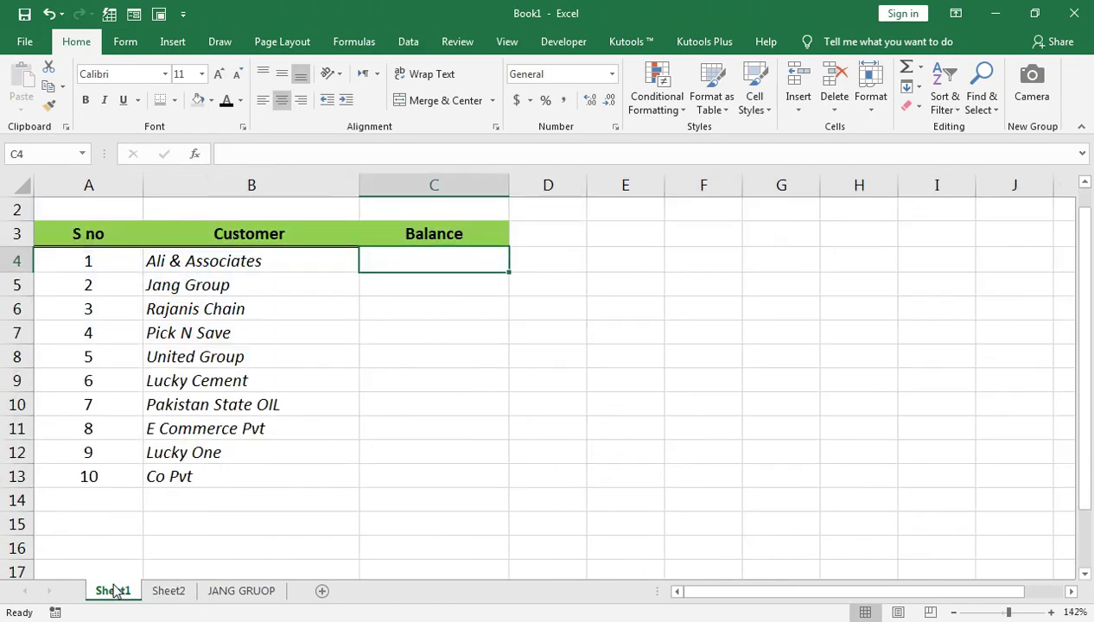
{"action": "left_click", "coordinate": [169, 593]}
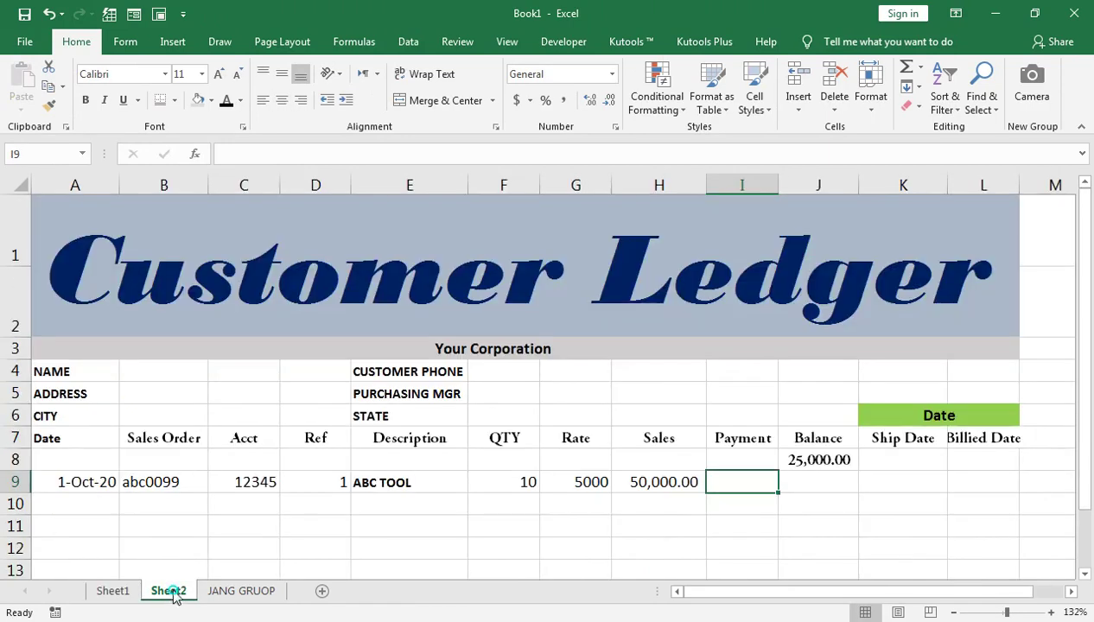
{"action": "right_click", "coordinate": [173, 594]}
{"action": "left_click", "coordinate": [222, 430]}
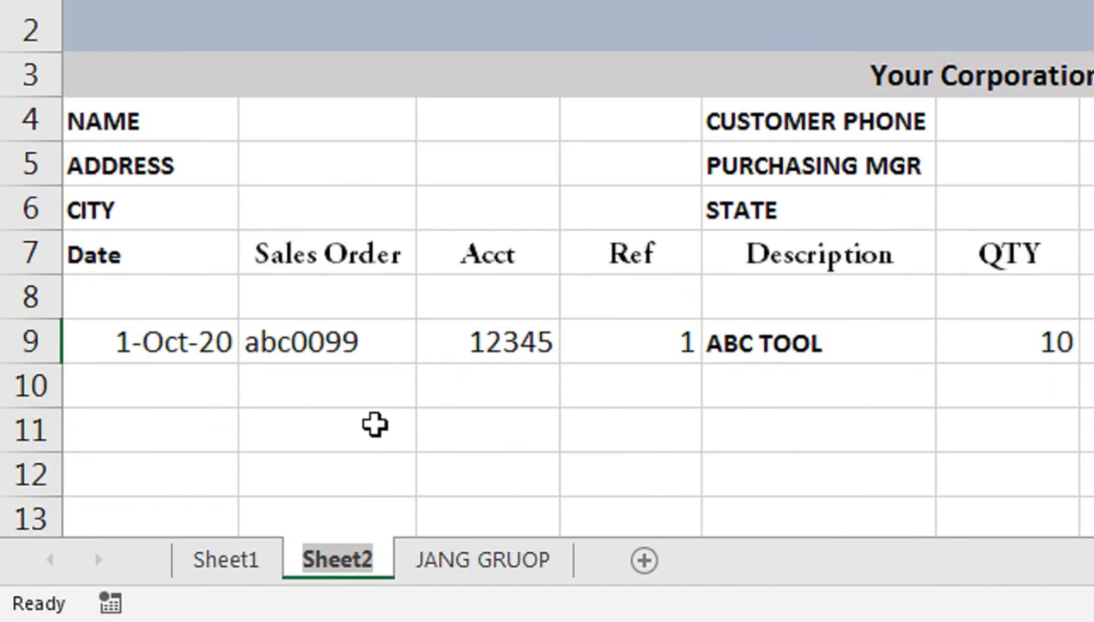
{"action": "type", "text": "aLI"}
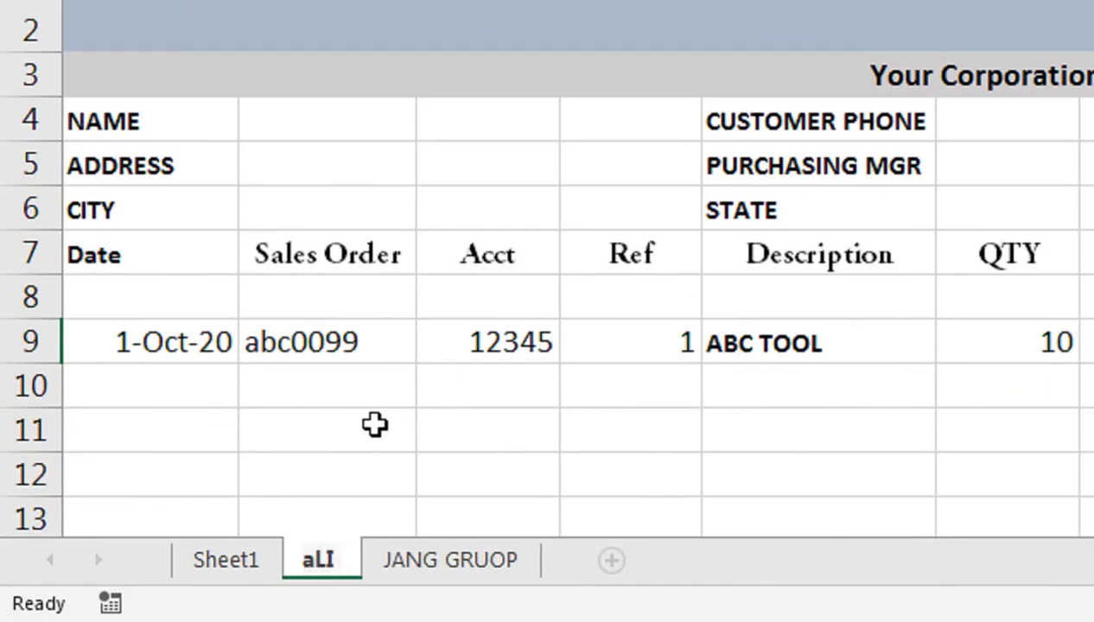
{"action": "key", "text": "BackSpace"}
{"action": "key", "text": "BackSpace"}
{"action": "key", "text": "BackSpace"}
{"action": "type", "text": "ALI & ASS"}
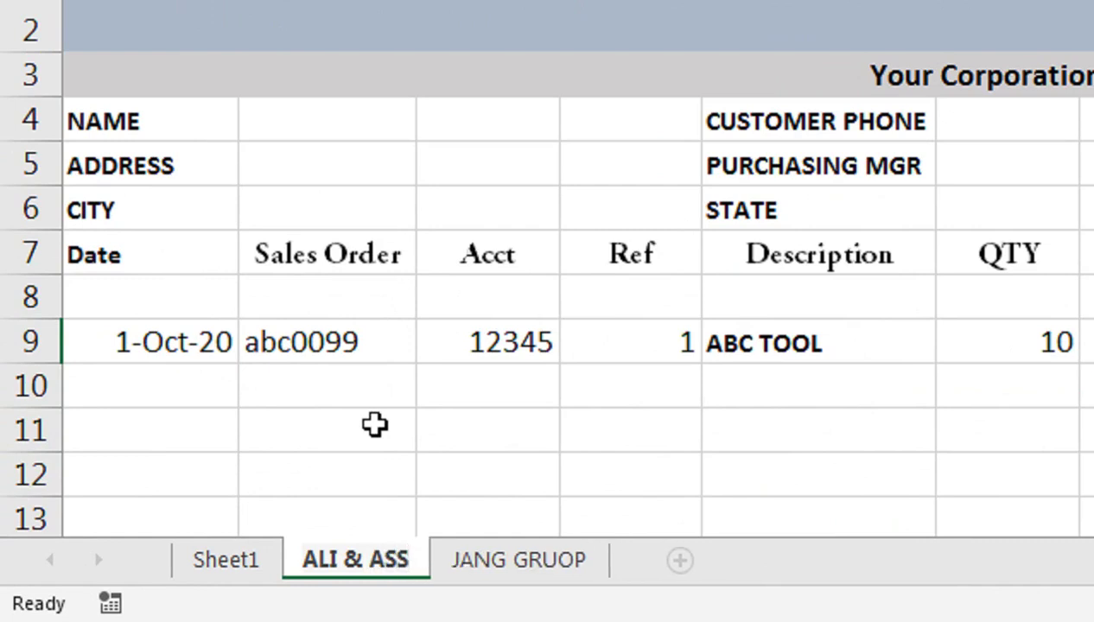
{"action": "type", "text": "OCIATES"}
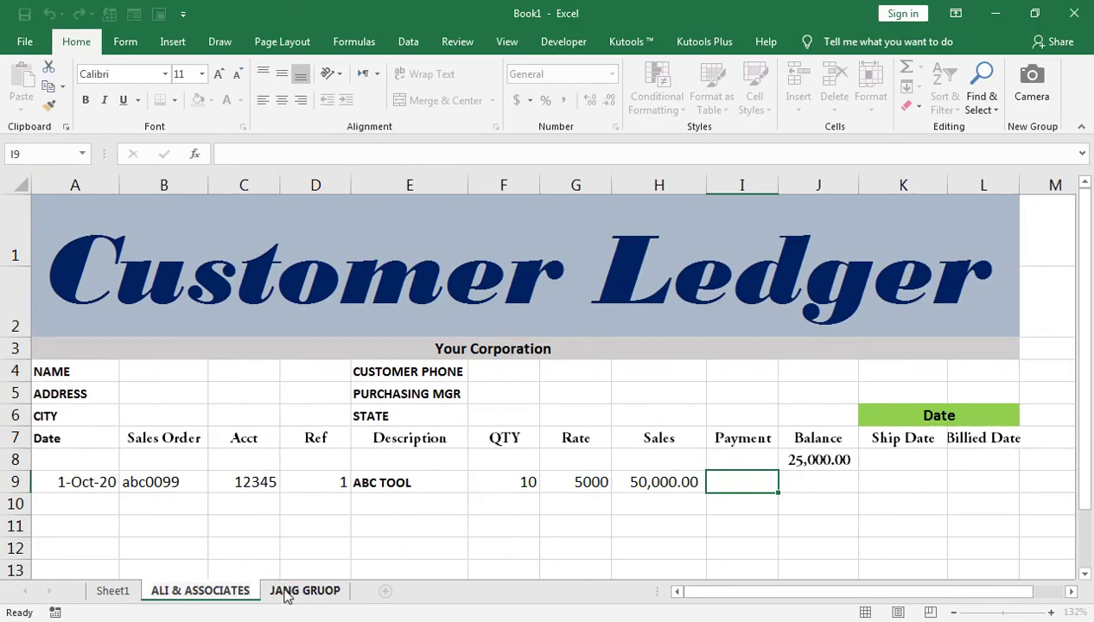
{"action": "left_click", "coordinate": [570, 563]}
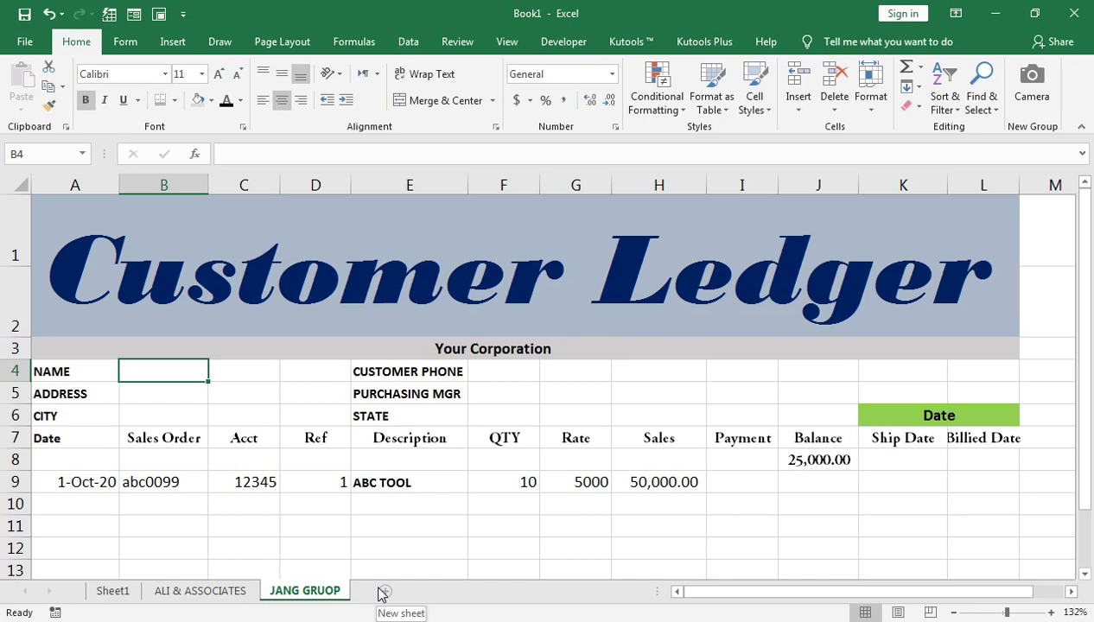
{"action": "left_click", "coordinate": [195, 594]}
{"action": "left_click", "coordinate": [272, 594]}
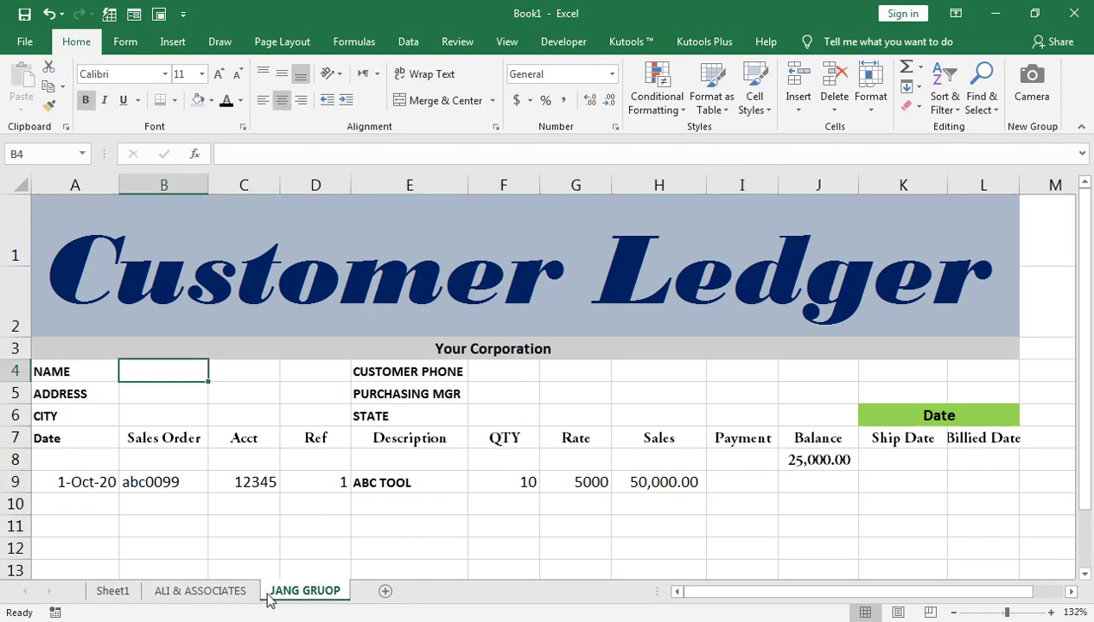
{"action": "left_click", "coordinate": [131, 592]}
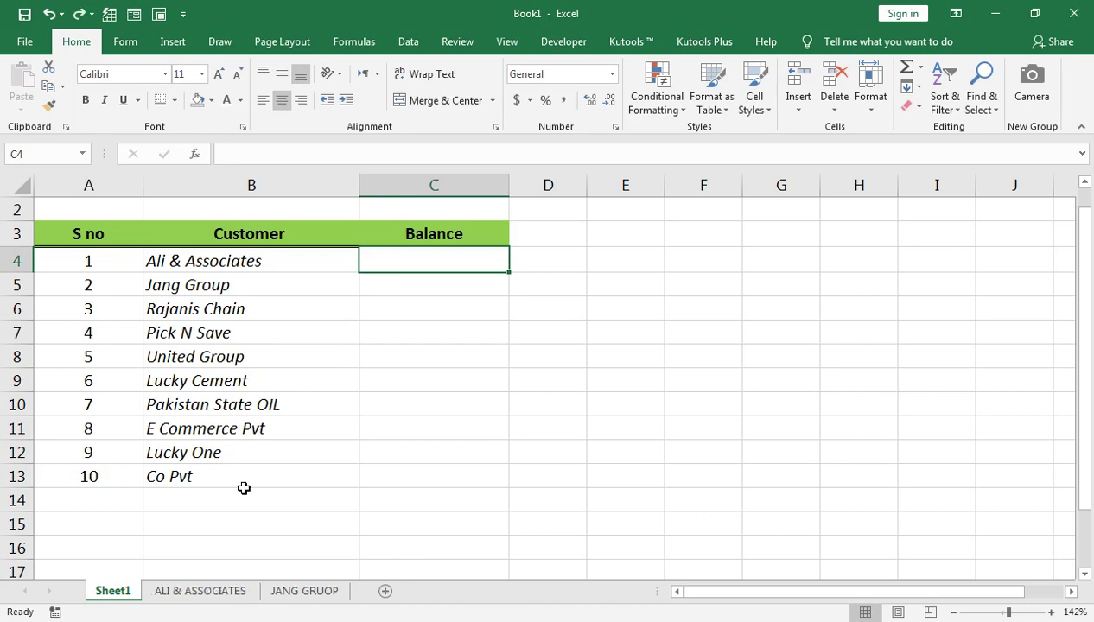
{"action": "left_click", "coordinate": [204, 589]}
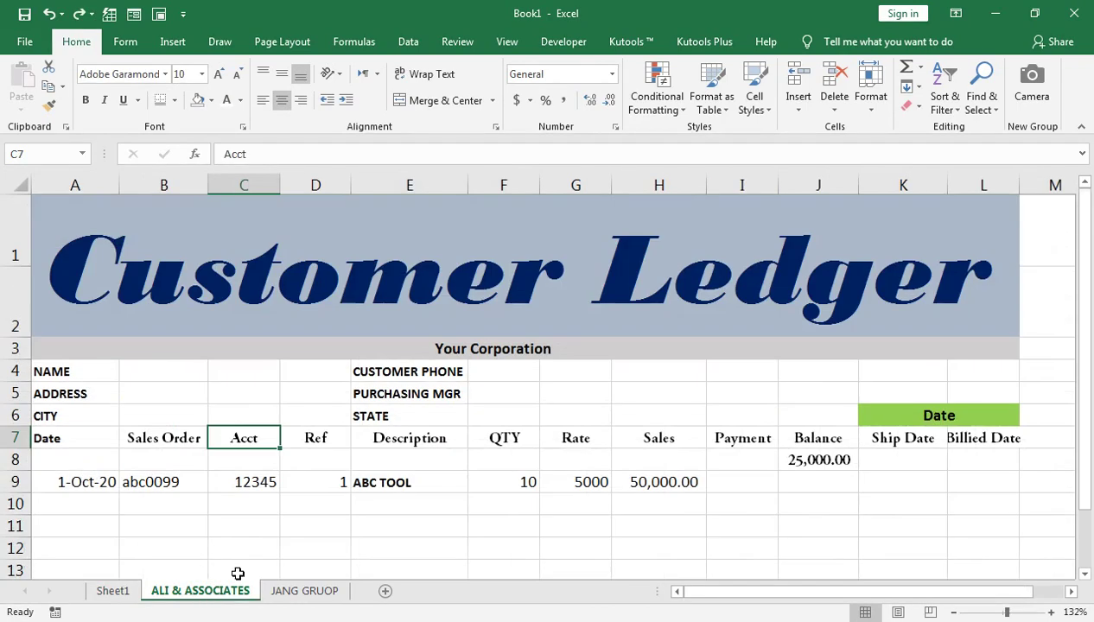
Start a data validation rule on the ledger's customer name cell B4 that allows a List
{"action": "double_click", "coordinate": [147, 370]}
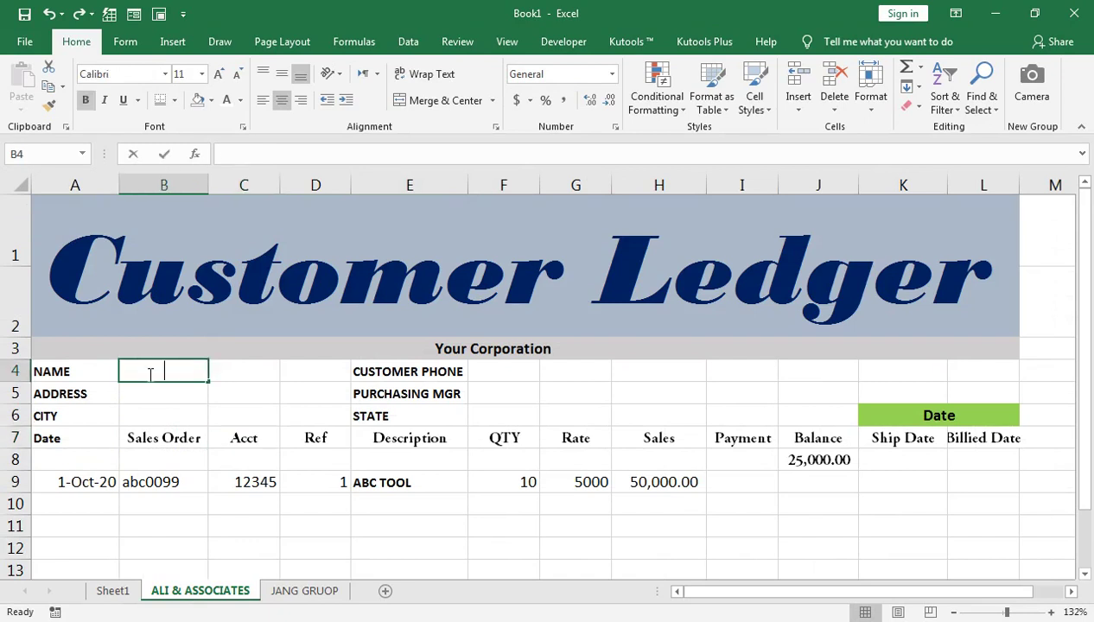
{"action": "left_click", "coordinate": [152, 398]}
{"action": "left_click", "coordinate": [98, 367]}
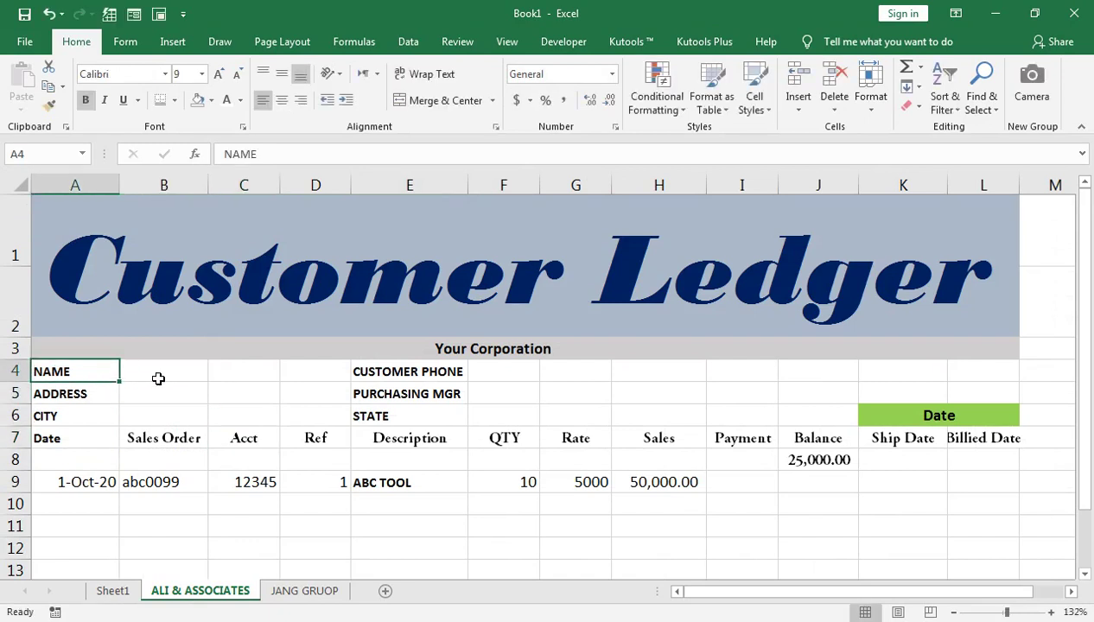
{"action": "left_click", "coordinate": [174, 375]}
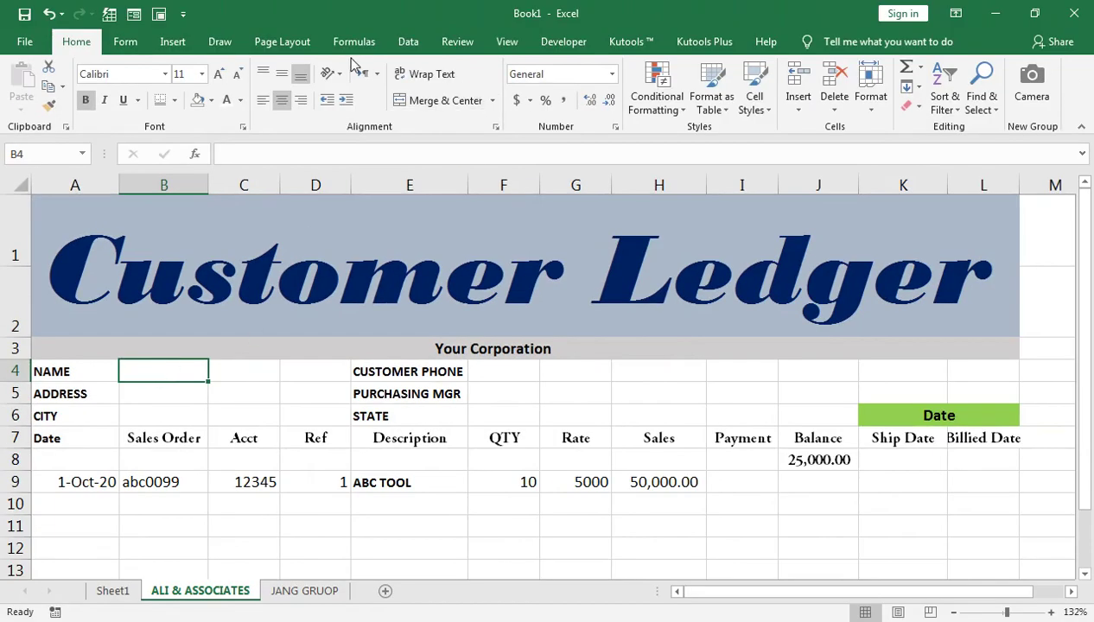
{"action": "left_click", "coordinate": [417, 48]}
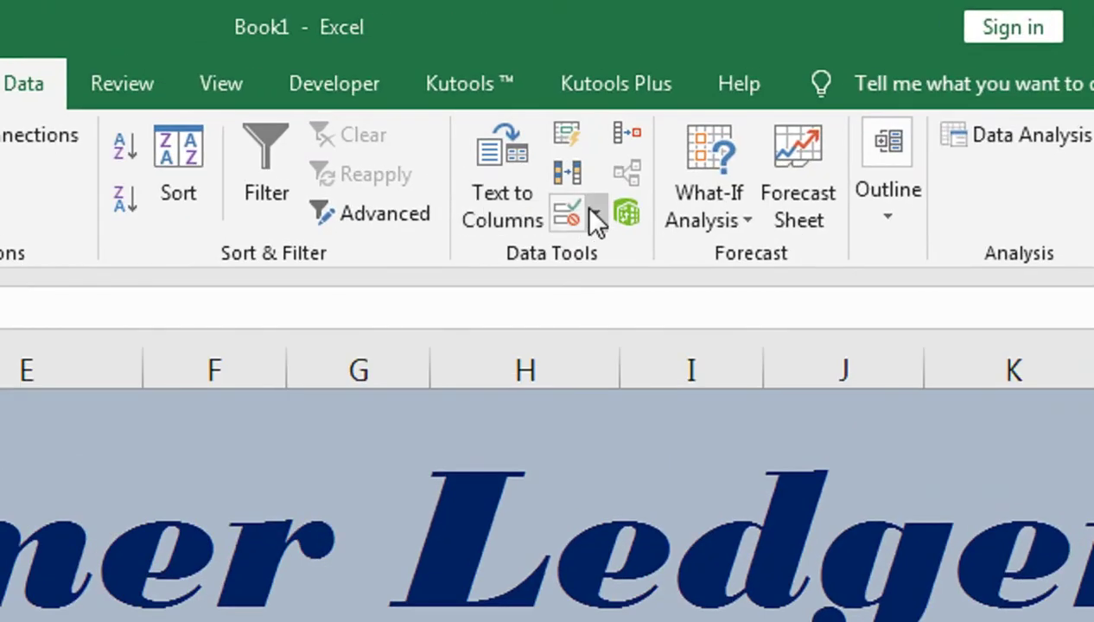
{"action": "left_click", "coordinate": [694, 144]}
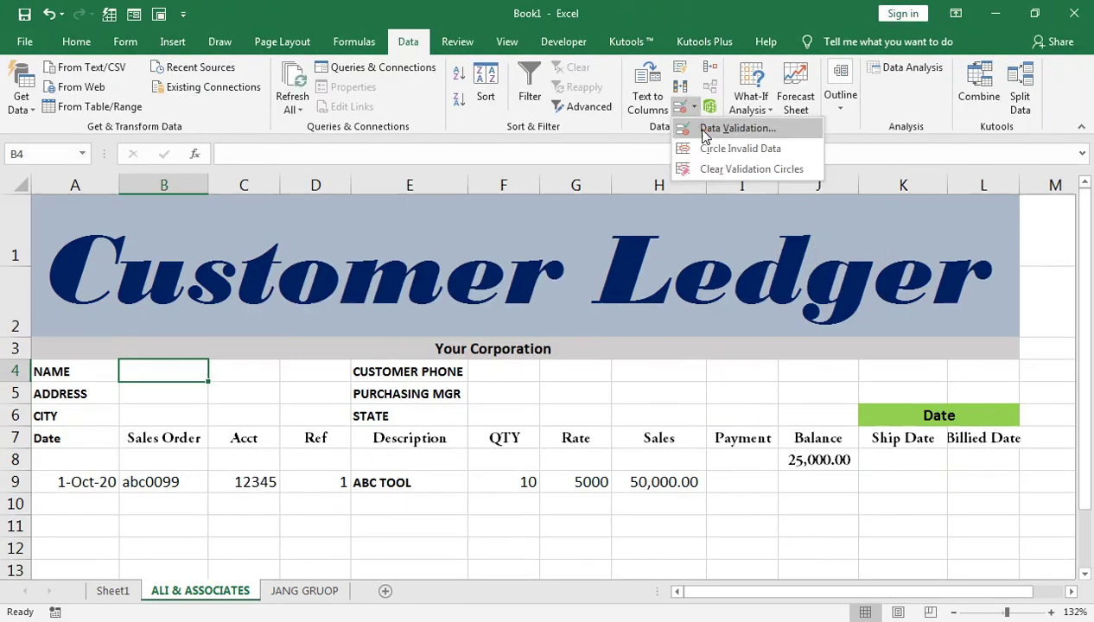
{"action": "left_click", "coordinate": [612, 257]}
{"action": "left_click", "coordinate": [402, 170]}
{"action": "left_click", "coordinate": [381, 221]}
{"action": "left_click", "coordinate": [316, 240]}
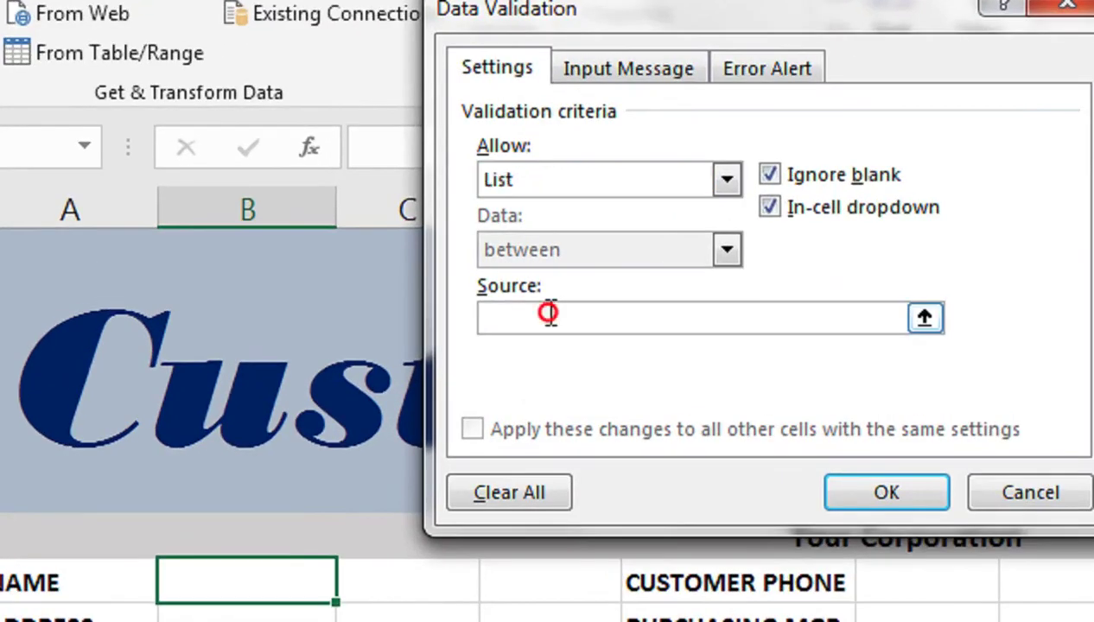
Use the customer names in Sheet1 cells B4:B13 as the list source and apply the validation rule
{"action": "left_click", "coordinate": [129, 592]}
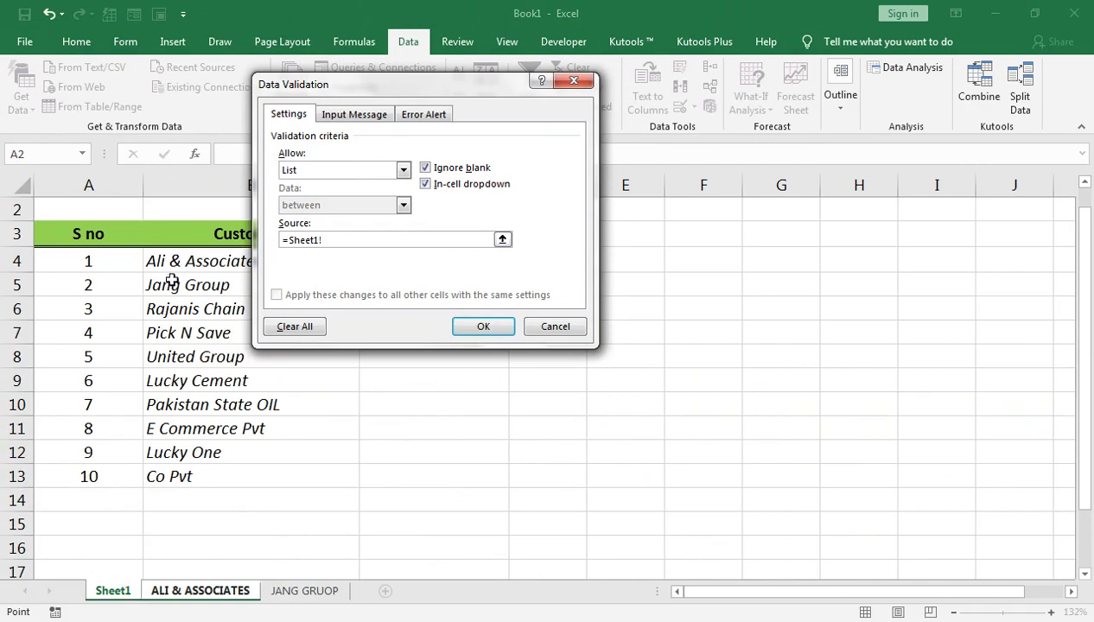
{"action": "left_click", "coordinate": [176, 267]}
{"action": "key", "text": "shift+Down"}
{"action": "key", "text": "shift+Down"}
{"action": "key", "text": "shift+Down"}
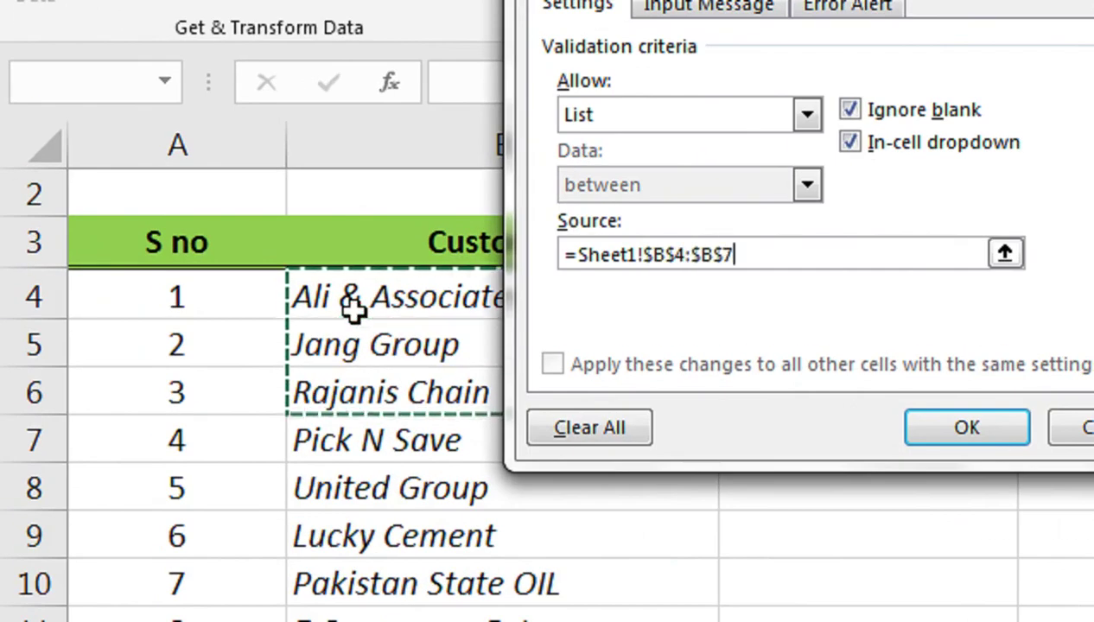
{"action": "key", "text": "shift+Down"}
{"action": "key", "text": "shift+Down"}
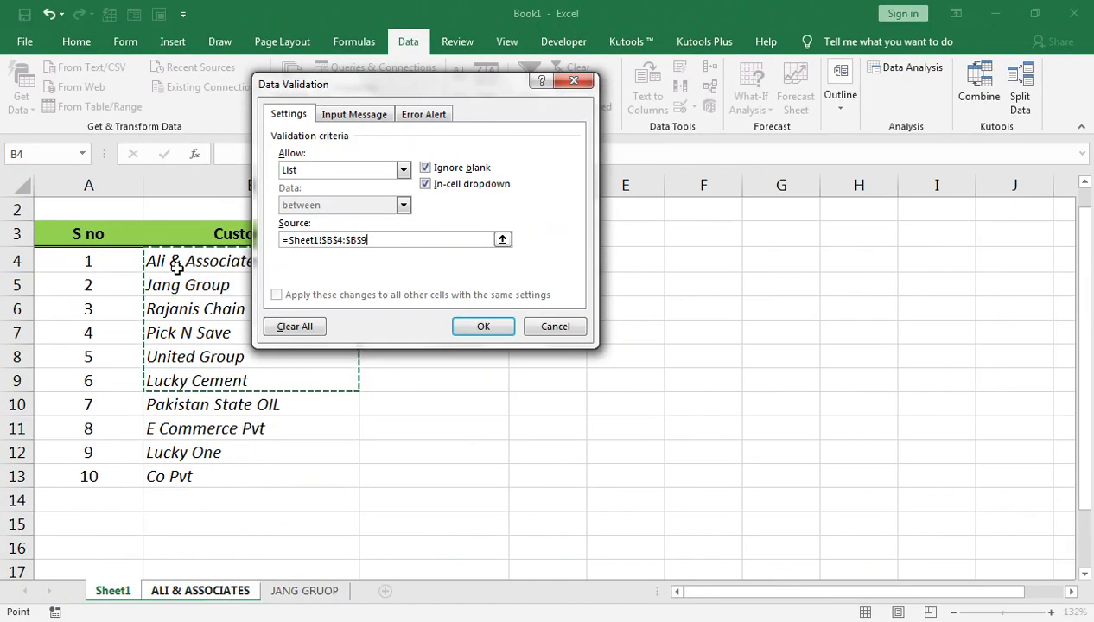
{"action": "key", "text": "shift+Down"}
{"action": "key", "text": "shift+Down"}
{"action": "key", "text": "shift+Down"}
{"action": "key", "text": "shift+Down"}
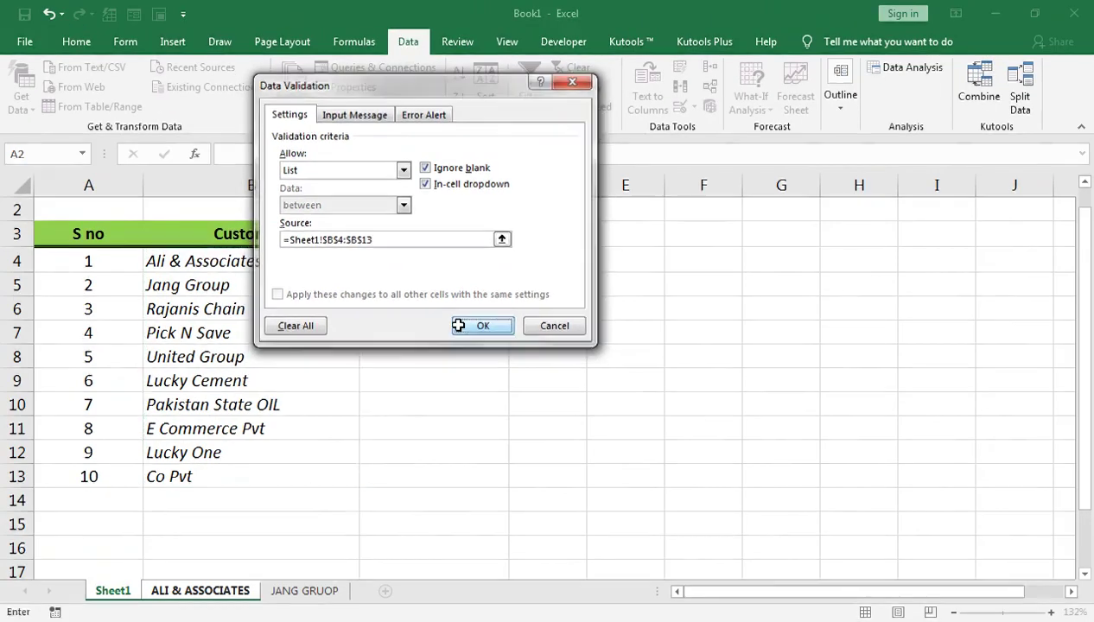
{"action": "left_click", "coordinate": [481, 325]}
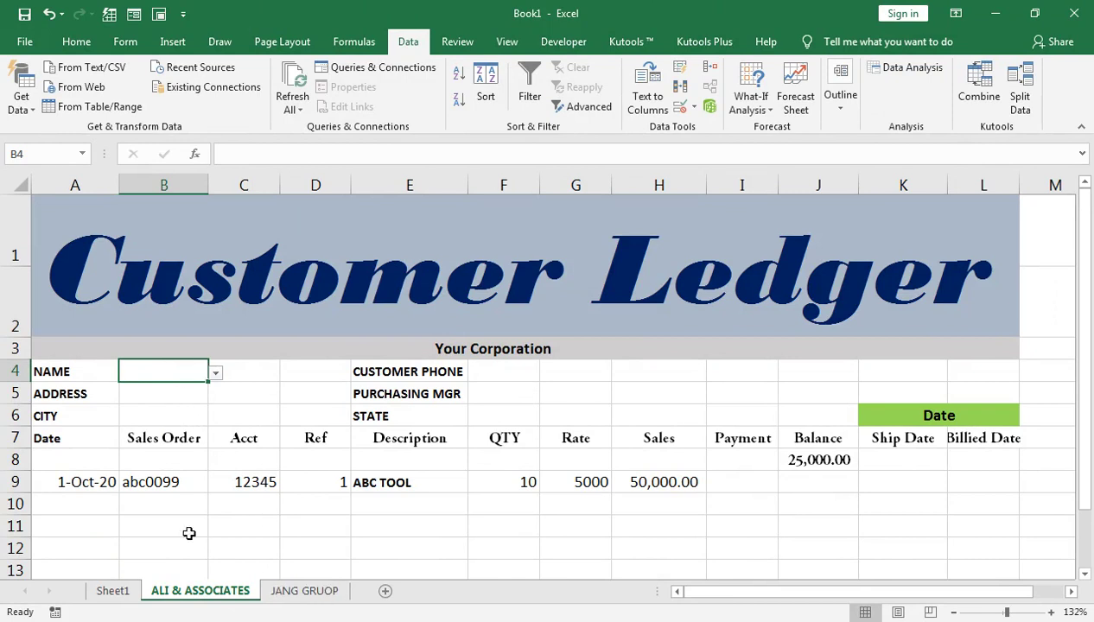
On the JANG GRUOP sheet, add a List validation to name cell B4 with Sheet1 cells B4:B13 as its source
{"action": "left_click", "coordinate": [320, 591]}
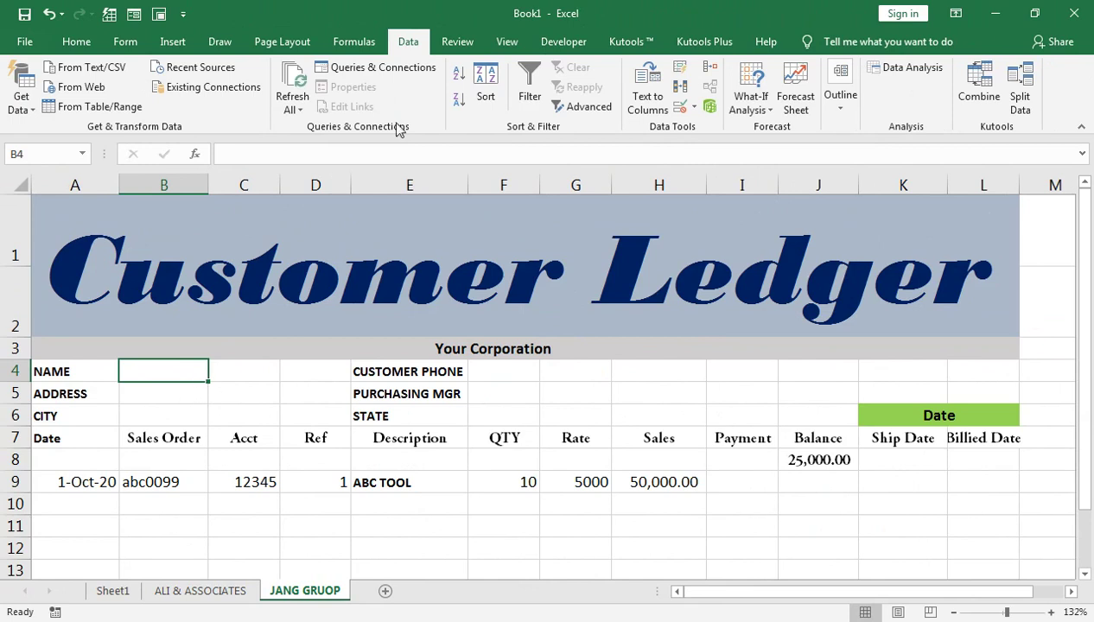
{"action": "left_click", "coordinate": [693, 107]}
{"action": "left_click", "coordinate": [704, 129]}
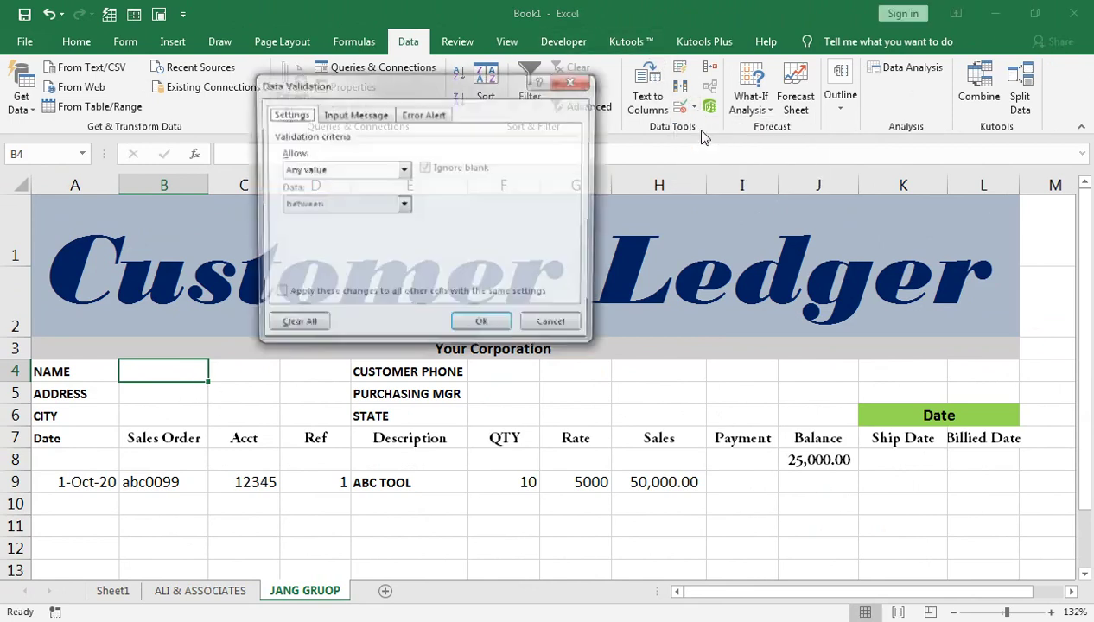
{"action": "left_click", "coordinate": [385, 170]}
{"action": "left_click", "coordinate": [352, 216]}
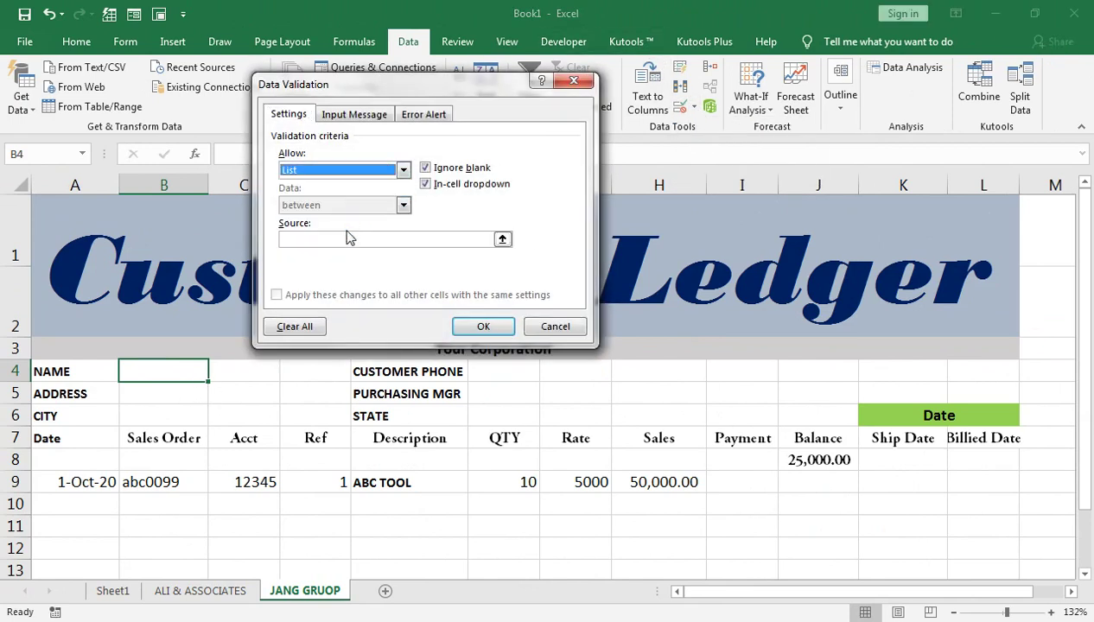
{"action": "left_click", "coordinate": [315, 243]}
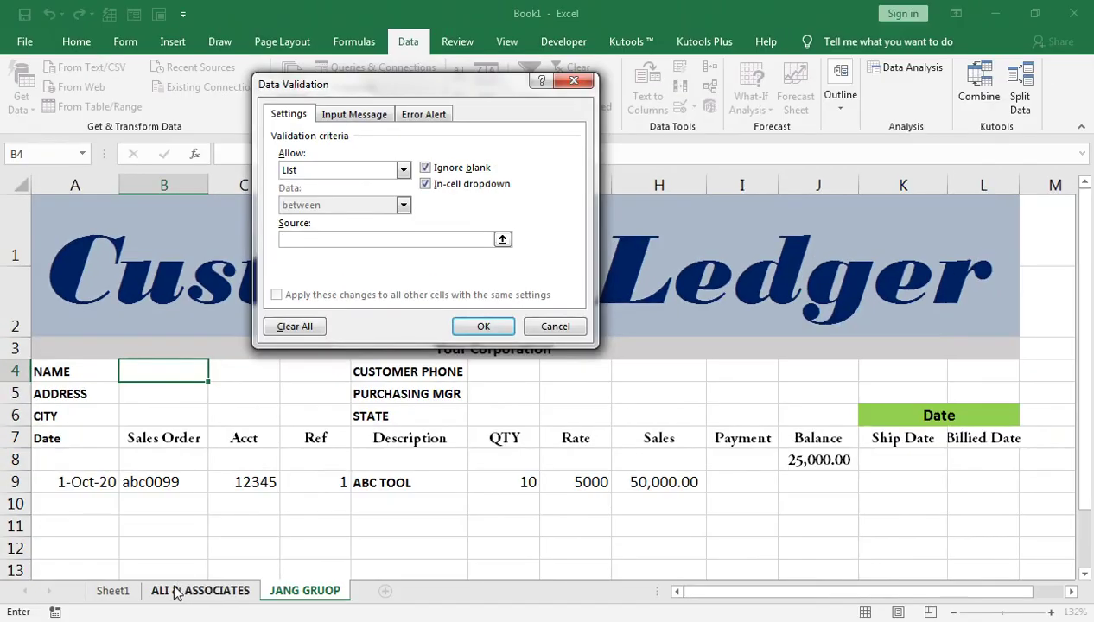
{"action": "left_click", "coordinate": [123, 593]}
{"action": "left_click_drag", "start_coordinate": [218, 253], "coordinate": [217, 476]}
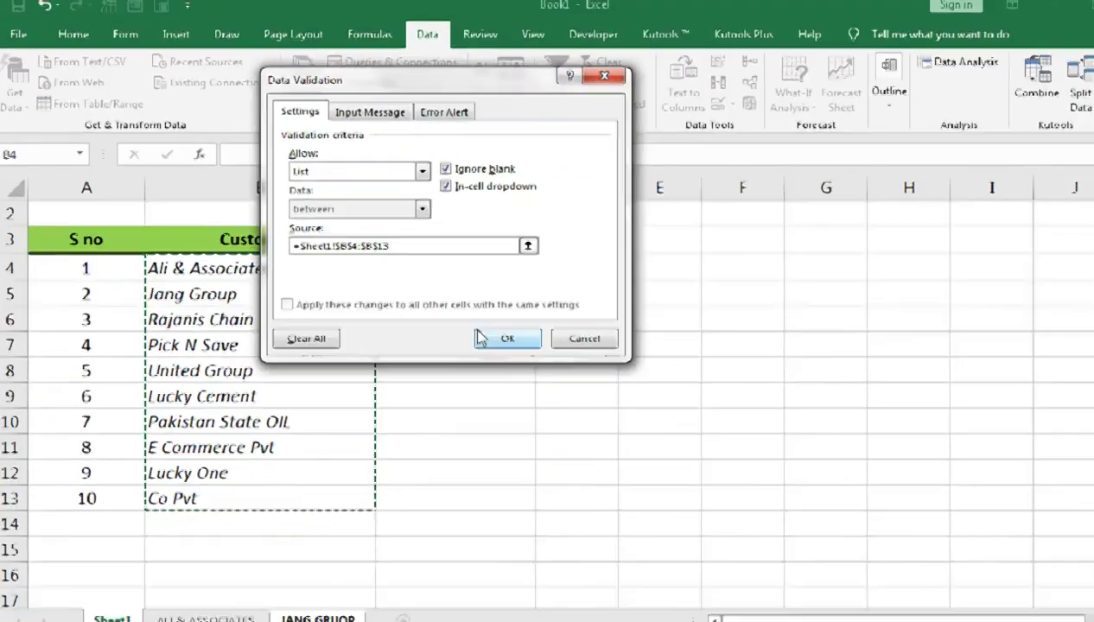
{"action": "left_click", "coordinate": [845, 560]}
On the ALI & ASSOCIATES sheet, choose Ali & Associates from the name list in B4 and fit column B to its contents
{"action": "left_click", "coordinate": [223, 592]}
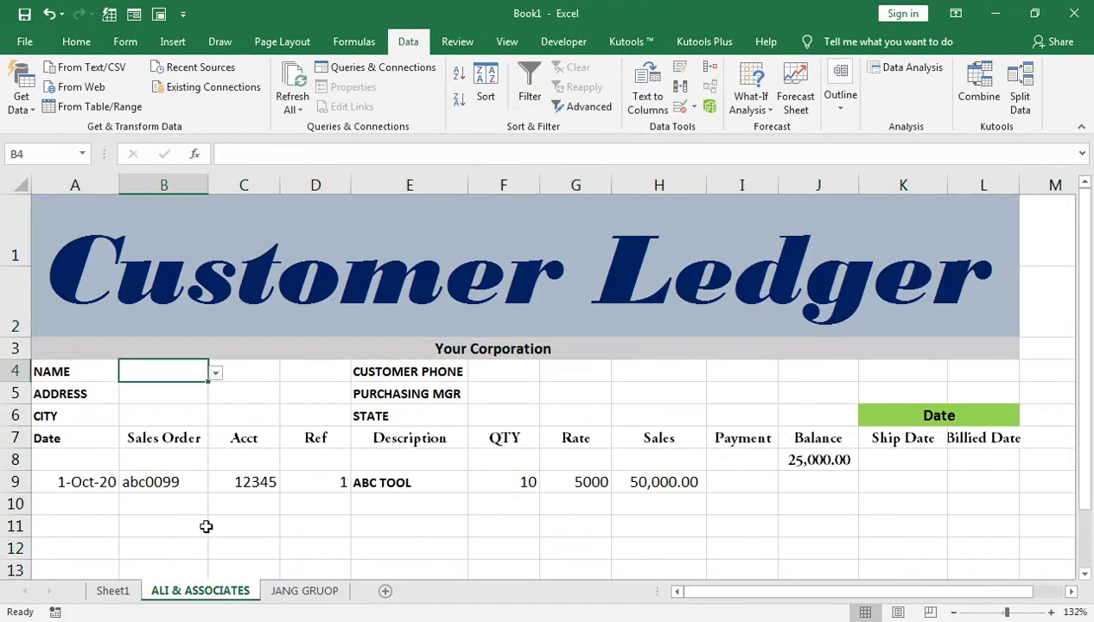
{"action": "left_click", "coordinate": [216, 373]}
{"action": "left_click", "coordinate": [172, 387]}
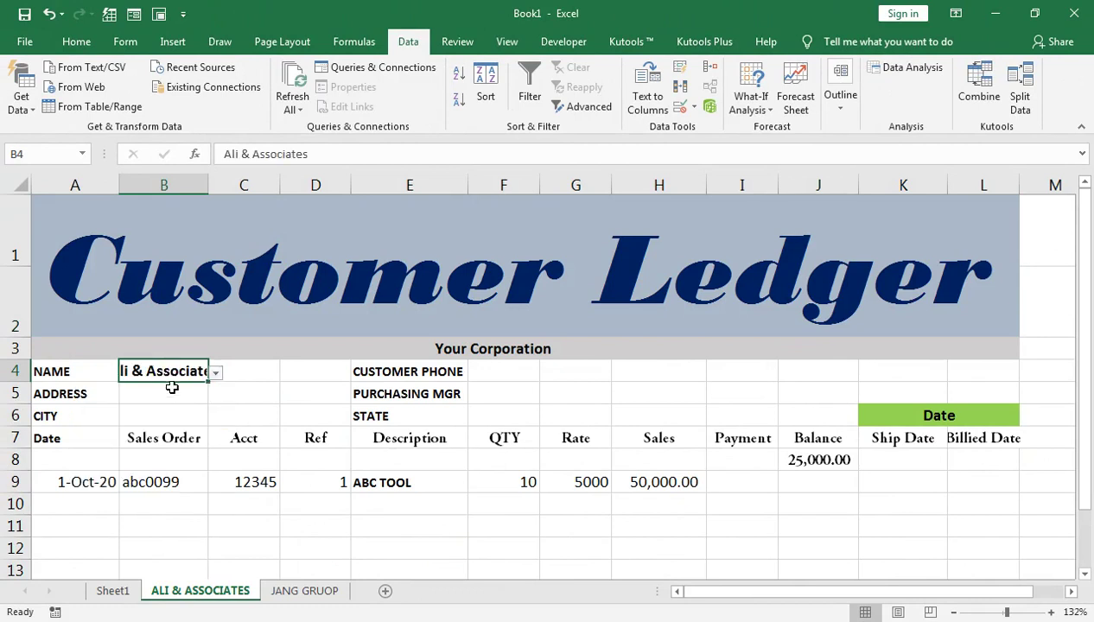
{"action": "double_click", "coordinate": [208, 185]}
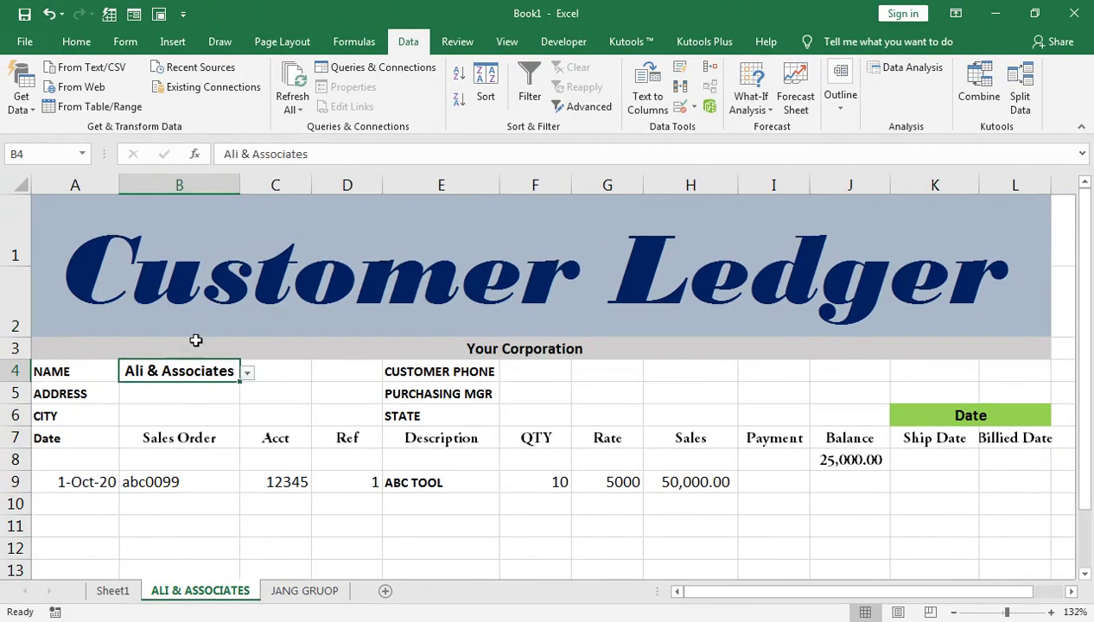
Enter the running balance formula =J8+H9-I9 in Balance cell J9
{"action": "left_click", "coordinate": [144, 476]}
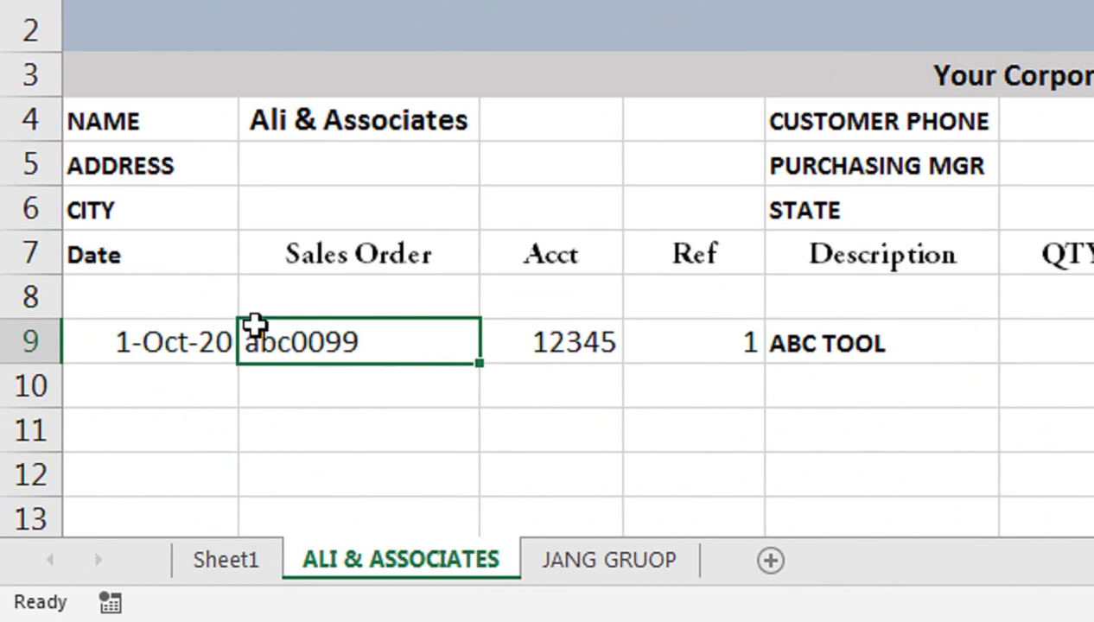
{"action": "left_click", "coordinate": [637, 337]}
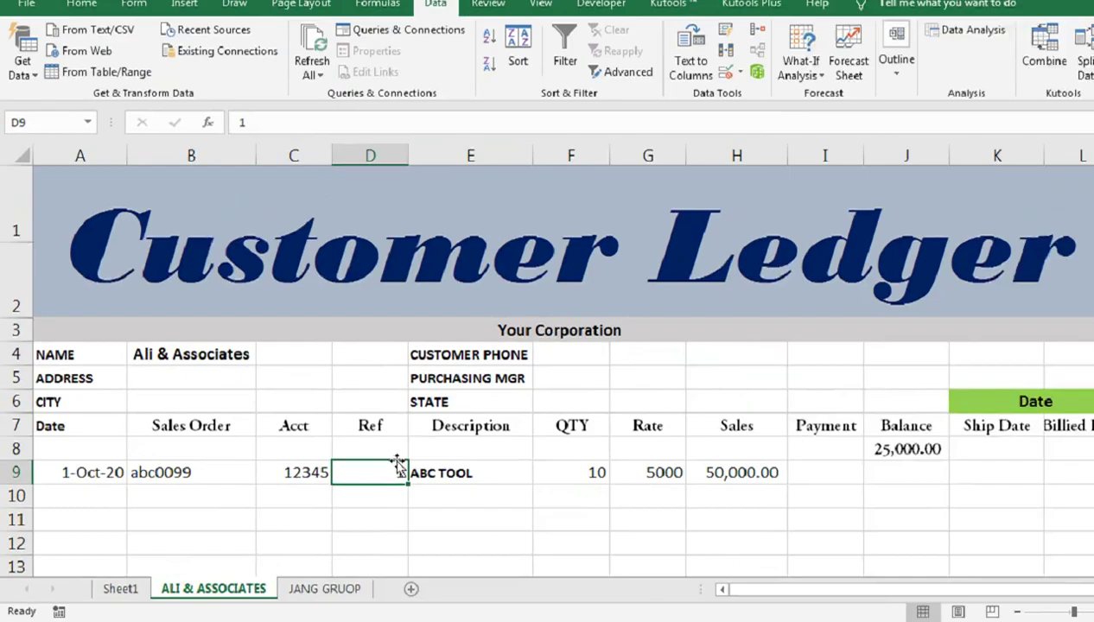
{"action": "left_click", "coordinate": [874, 304]}
{"action": "left_click", "coordinate": [816, 476]}
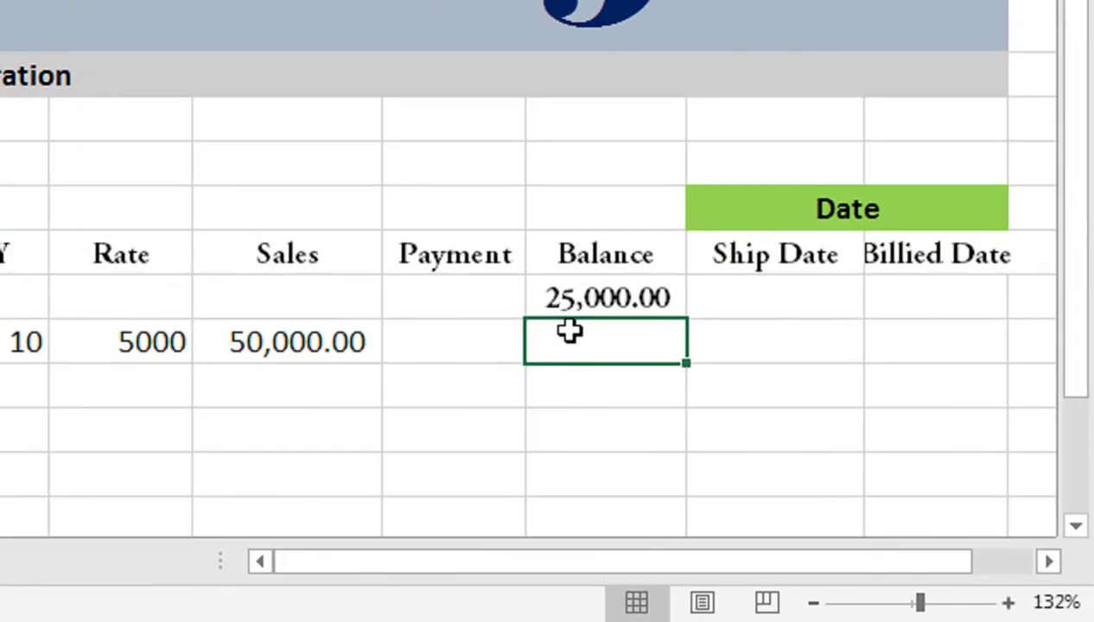
{"action": "type", "text": "="}
{"action": "key", "text": "Up"}
{"action": "type", "text": "+"}
{"action": "left_click", "coordinate": [323, 337]}
{"action": "type", "text": "-"}
{"action": "left_click", "coordinate": [413, 342]}
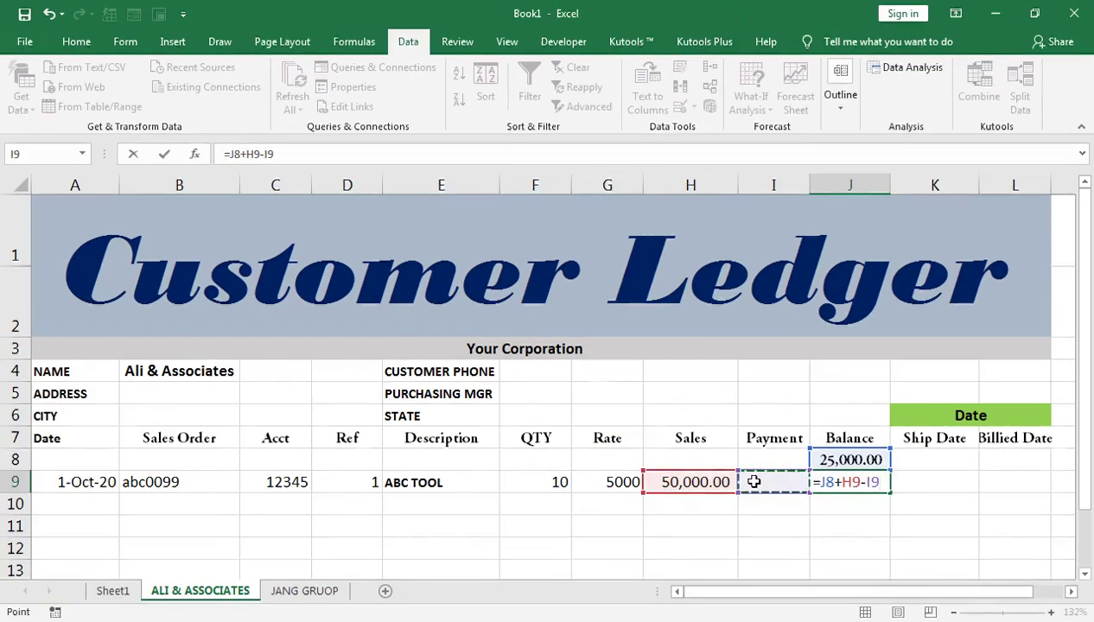
{"action": "key", "text": "Return"}
Fill the balance formula from J9 down the Balance column to J27
{"action": "key", "text": "Up"}
{"action": "key", "text": "shift+Down"}
{"action": "key", "text": "shift+Down"}
{"action": "key", "text": "shift+Down"}
{"action": "key", "text": "shift+Down"}
{"action": "key", "text": "shift+Down"}
{"action": "key", "text": "shift+Down"}
{"action": "key", "text": "shift+Down"}
{"action": "key", "text": "shift+Down"}
{"action": "key", "text": "shift+Down"}
{"action": "key", "text": "shift+Down"}
{"action": "key", "text": "shift+Down"}
{"action": "key", "text": "shift+Down"}
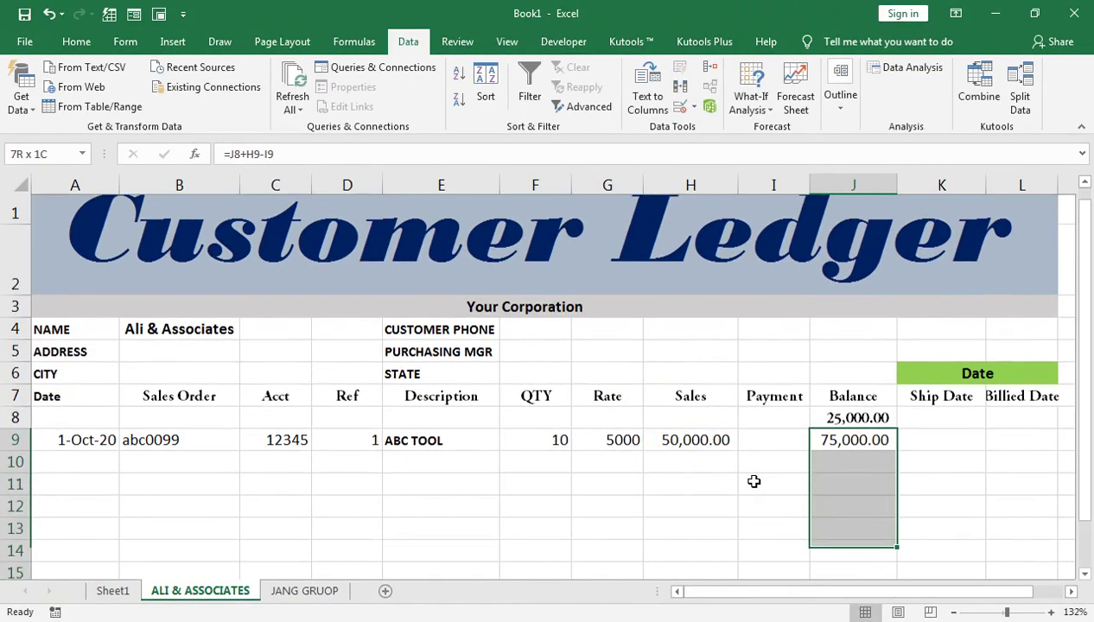
{"action": "key", "text": "shift+Down"}
{"action": "key", "text": "shift+Down"}
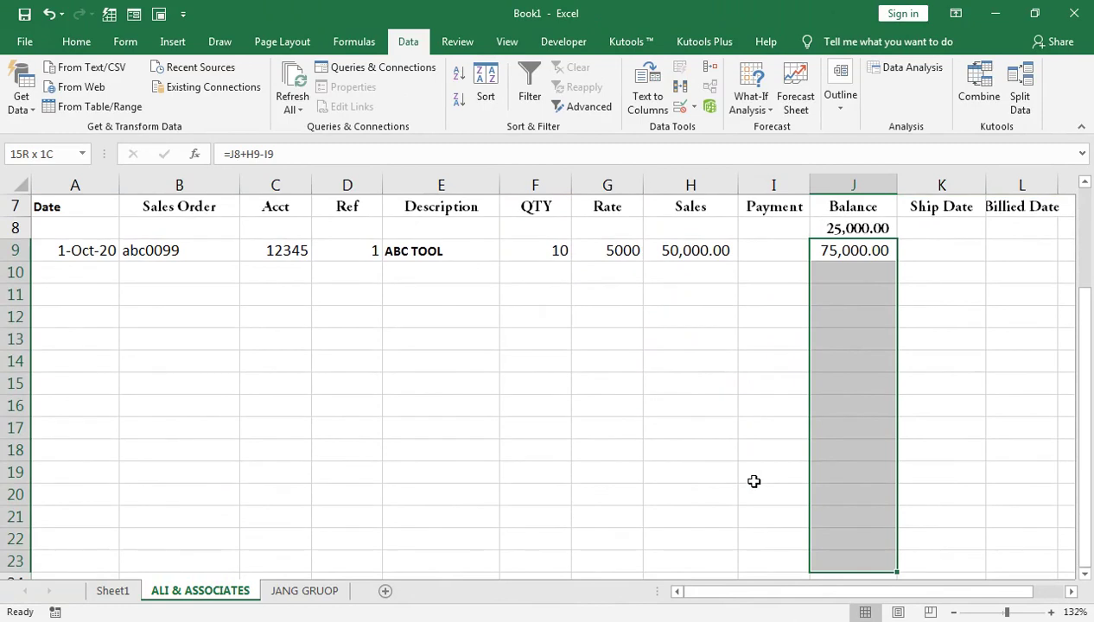
{"action": "key", "text": "shift+Down"}
{"action": "key", "text": "shift+Down"}
{"action": "key", "text": "shift+Down"}
{"action": "key", "text": "shift+Down"}
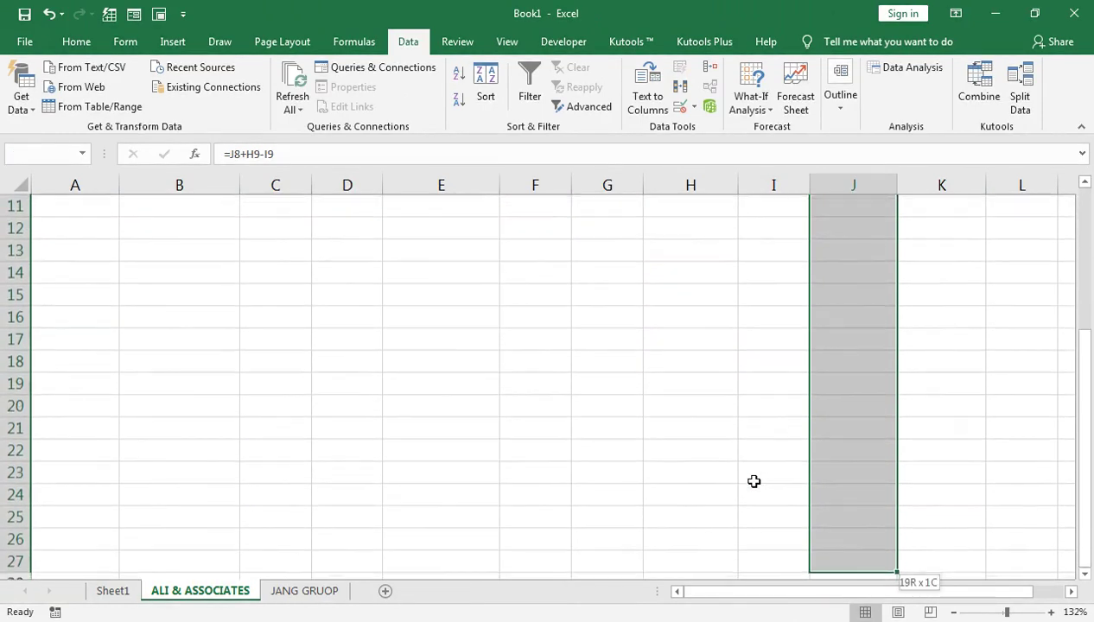
{"action": "key", "text": "ctrl+d"}
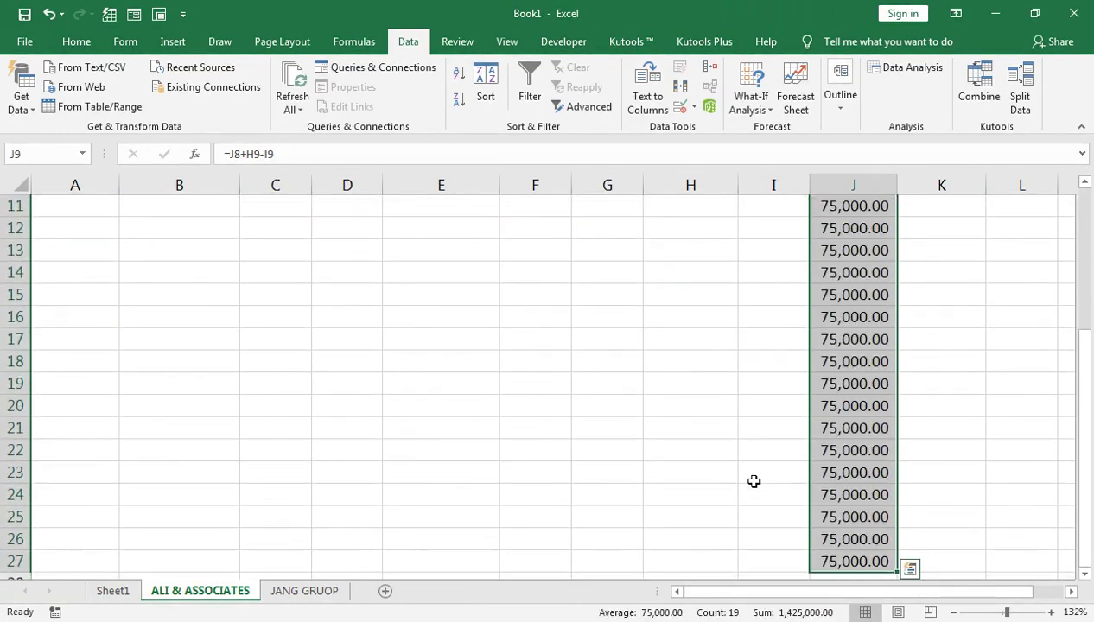
Enter 5-Oct-20 as the ship date in cell K8
{"action": "key", "text": "ctrl+Up"}
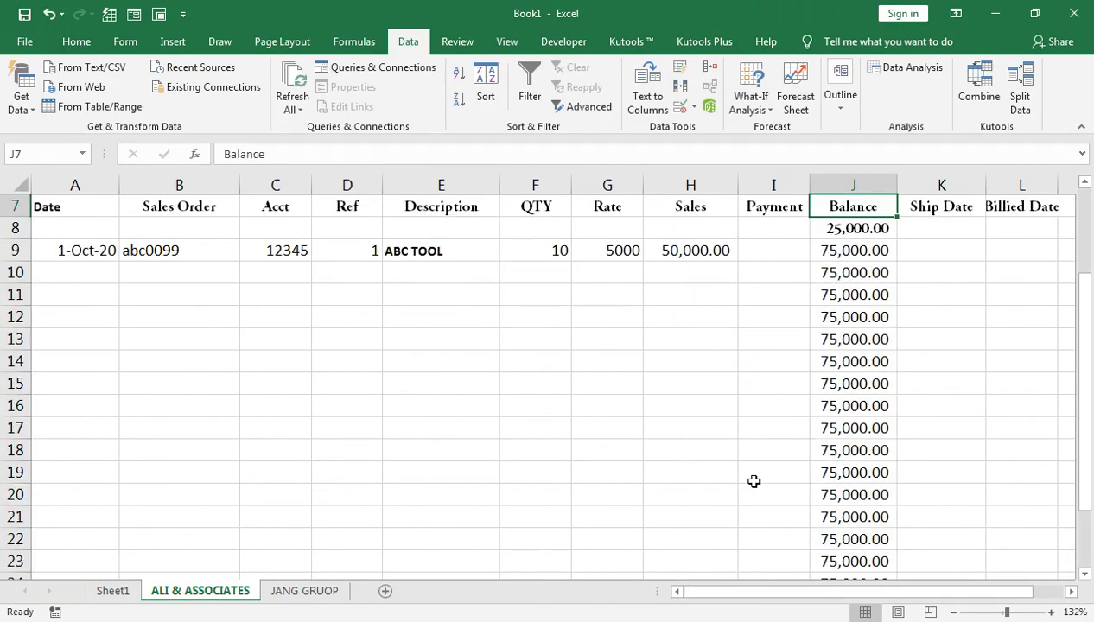
{"action": "key", "text": "ctrl+Up"}
{"action": "key", "text": "Down"}
{"action": "key", "text": "Down"}
{"action": "key", "text": "Down"}
{"action": "key", "text": "Down"}
{"action": "key", "text": "Down"}
{"action": "key", "text": "Down"}
{"action": "key", "text": "Down"}
{"action": "key", "text": "Left"}
{"action": "key", "text": "Right"}
{"action": "key", "text": "Right"}
{"action": "key", "text": "Up"}
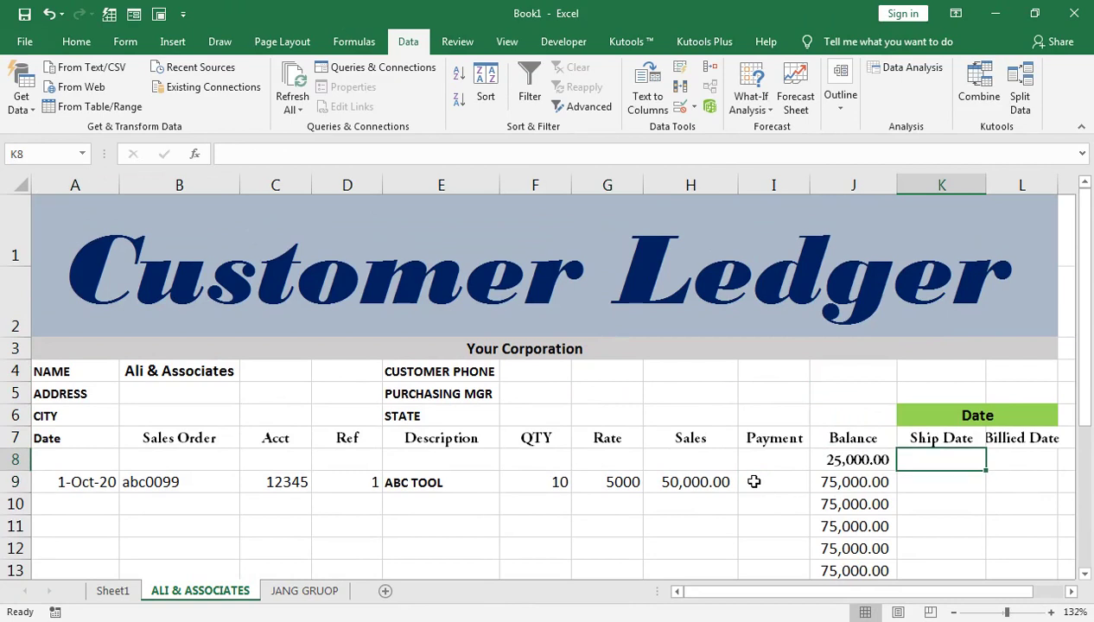
{"action": "type", "text": "5-ocT-"}
{"action": "key", "text": "BackSpace"}
{"action": "key", "text": "BackSpace"}
{"action": "key", "text": "BackSpace"}
{"action": "key", "text": "BackSpace"}
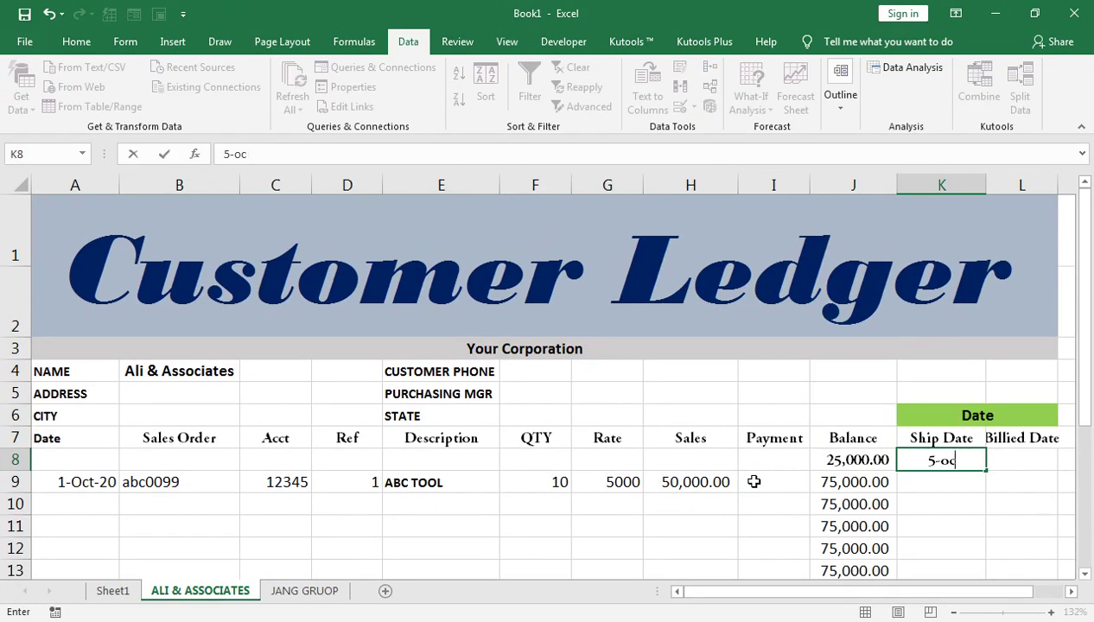
{"action": "type", "text": "Oct-20"}
{"action": "key", "text": "Tab"}
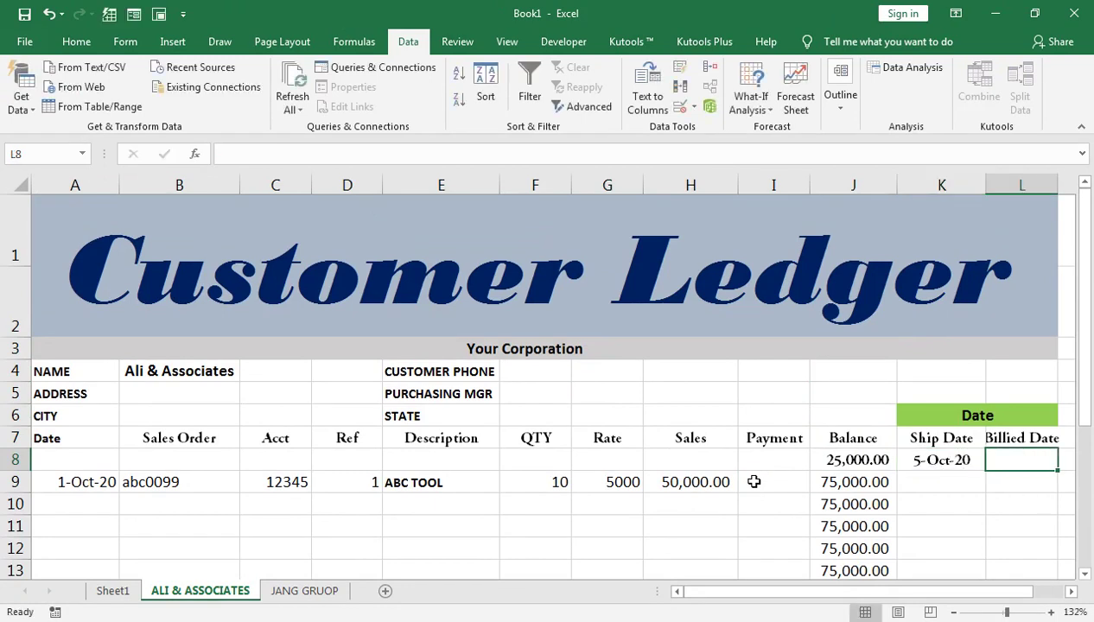
Enter 10-Oct-20 as the billed date in L8 and fit column L to the Billied Date heading
{"action": "type", "text": "10-Oct-"}
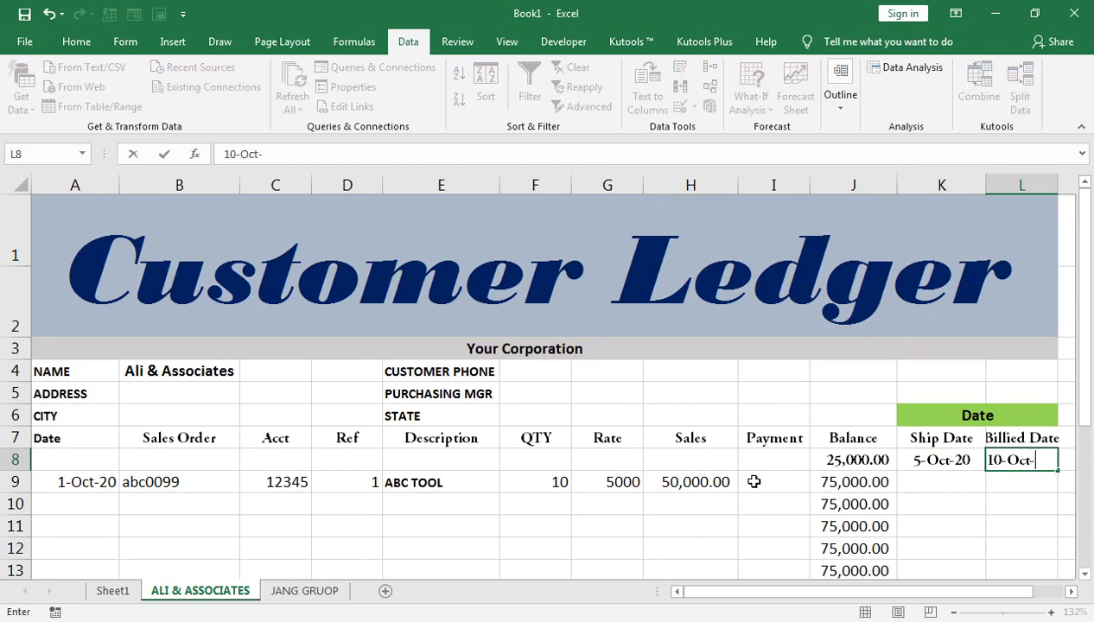
{"action": "type", "text": "20"}
{"action": "key", "text": "Return"}
{"action": "key", "text": "Up"}
{"action": "key", "text": "Up"}
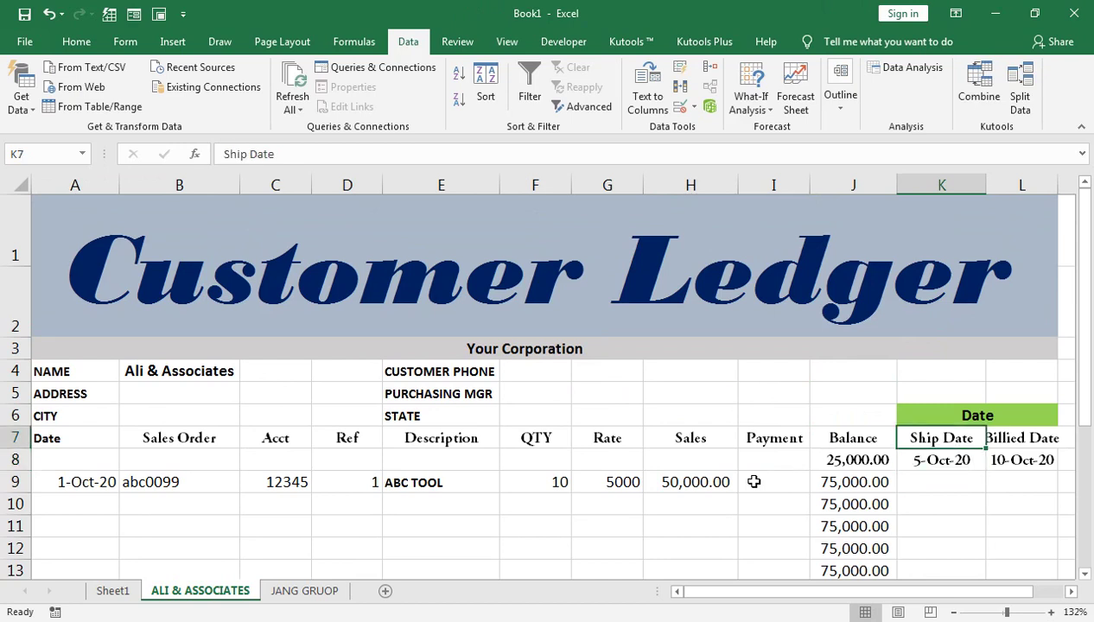
{"action": "key", "text": "Right"}
{"action": "key", "text": "alt+o"}
{"action": "key", "text": "c"}
{"action": "key", "text": "a"}
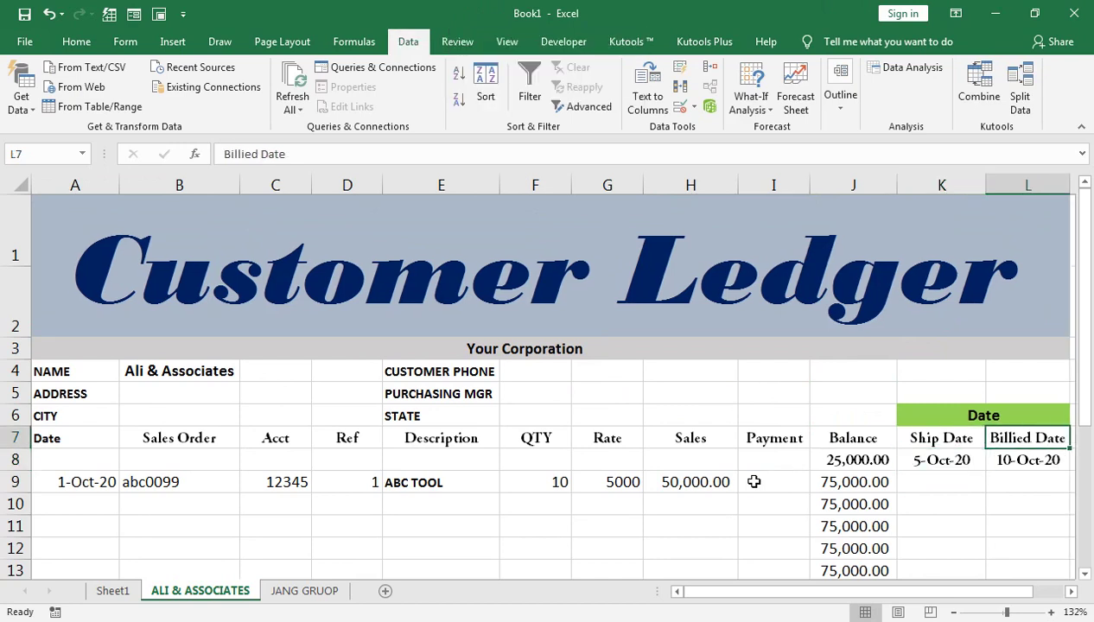
Enter a trial payment of 750000 in Payment cell I9
{"action": "key", "text": "Left"}
{"action": "key", "text": "Left"}
{"action": "key", "text": "Left"}
{"action": "key", "text": "Down"}
{"action": "key", "text": "Down"}
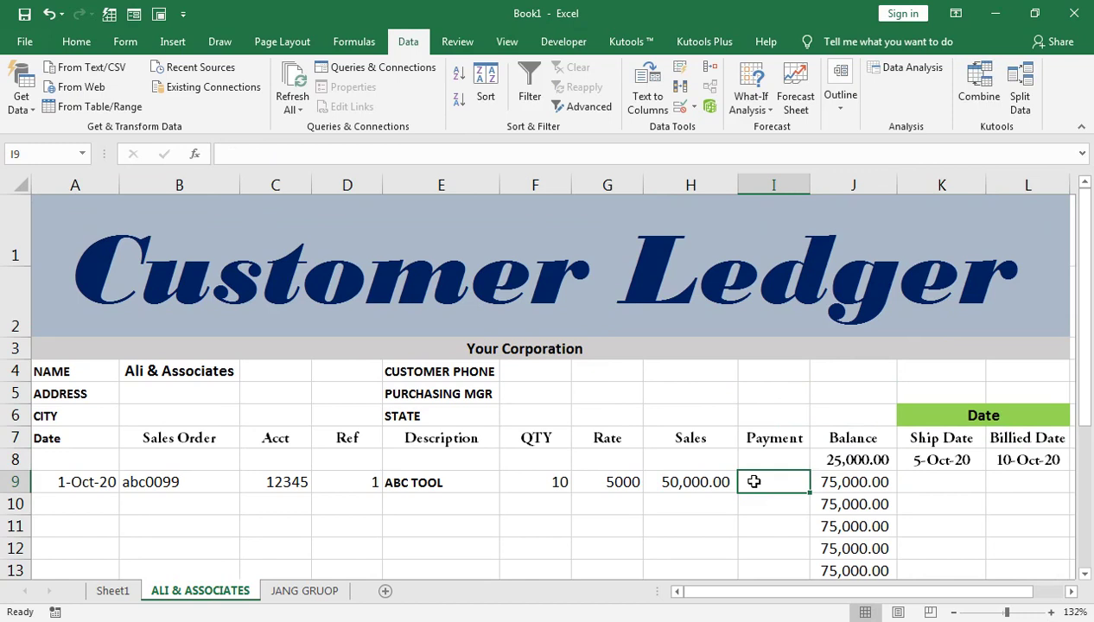
{"action": "key", "text": "Right"}
{"action": "key", "text": "Left"}
{"action": "type", "text": "70"}
{"action": "key", "text": "BackSpace"}
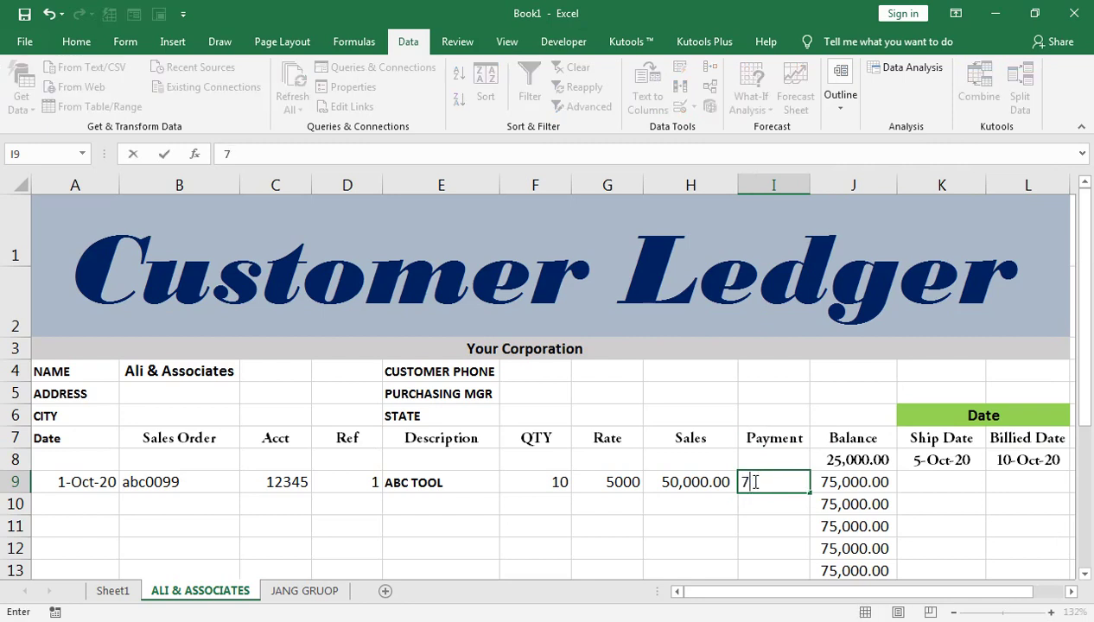
{"action": "key", "text": "Return"}
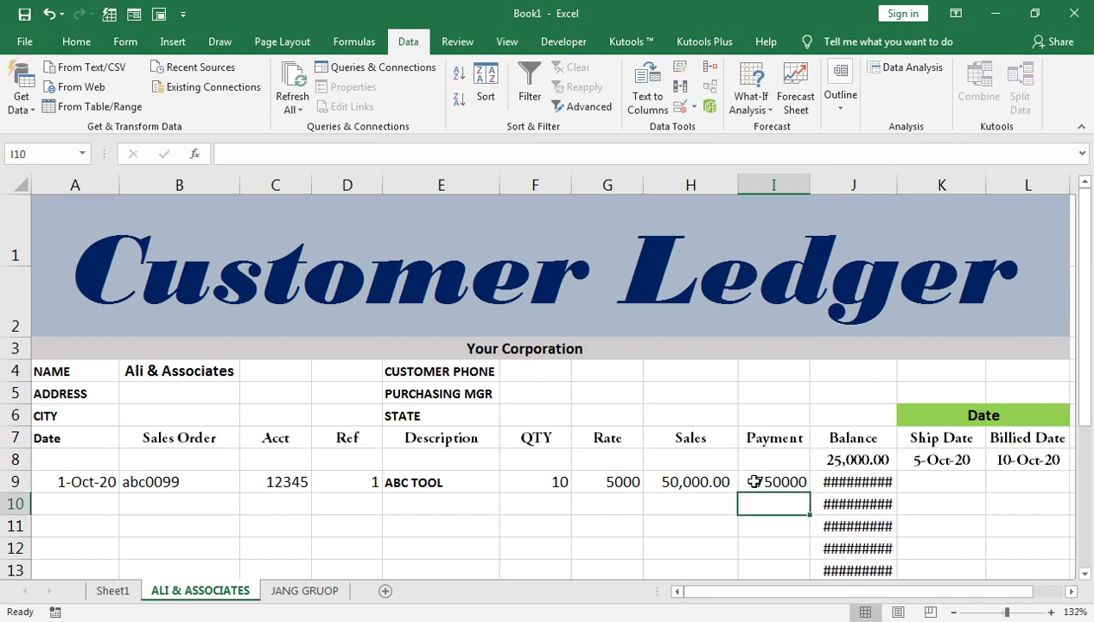
Correct the trial payment in I9 to 75000, check its balance cell and clear the payment
{"action": "left_click", "coordinate": [755, 481]}
{"action": "key", "text": "F2"}
{"action": "key", "text": "BackSpace"}
{"action": "key", "text": "Return"}
{"action": "key", "text": "Up"}
{"action": "key", "text": "Right"}
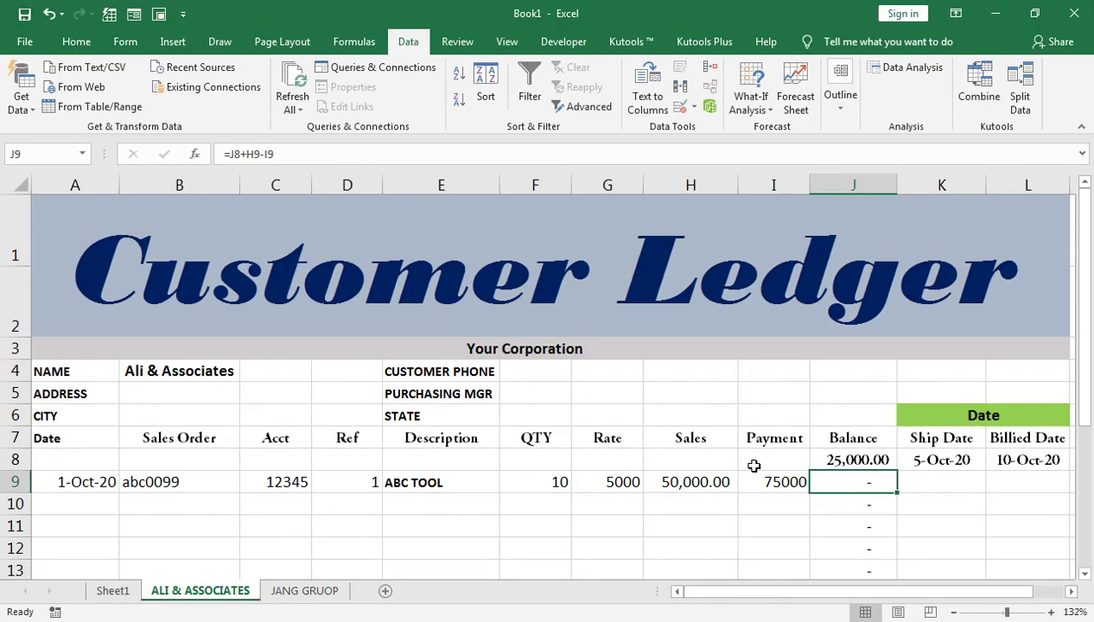
{"action": "left_click", "coordinate": [773, 487]}
{"action": "key", "text": "Delete"}
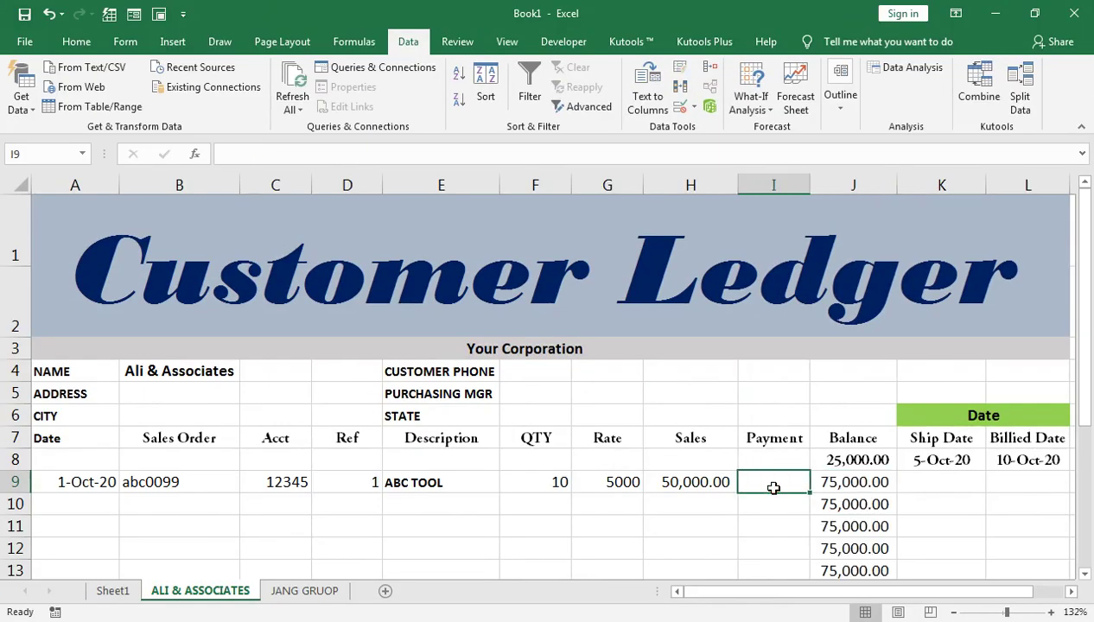
Merge and center cells G5:H5 above the Rate and Sales columns
{"action": "left_click", "coordinate": [648, 398]}
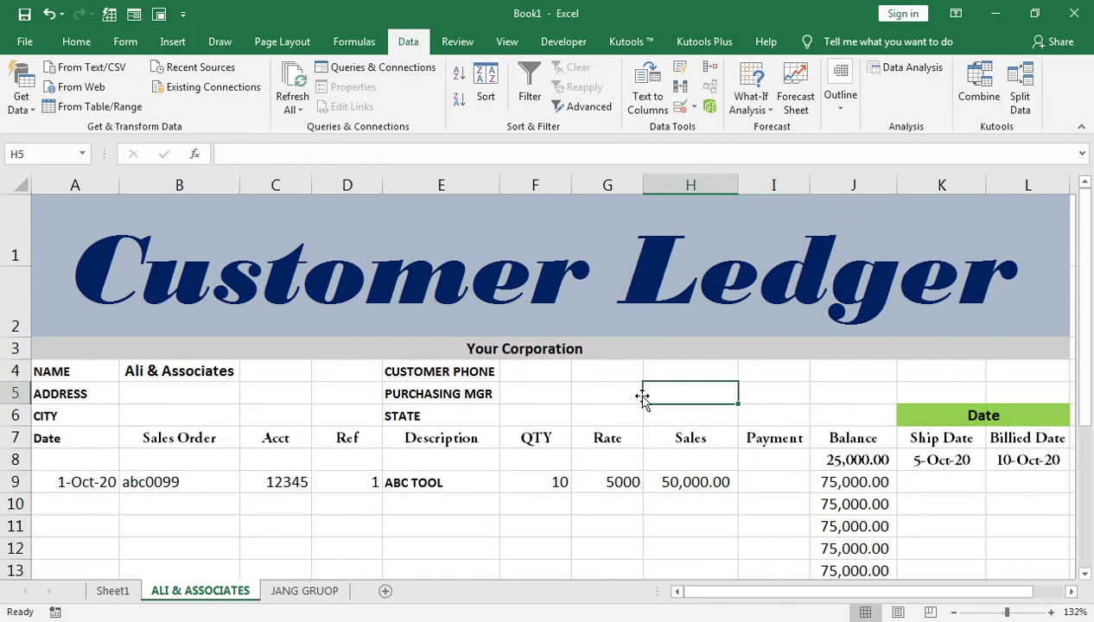
{"action": "left_click", "coordinate": [625, 391]}
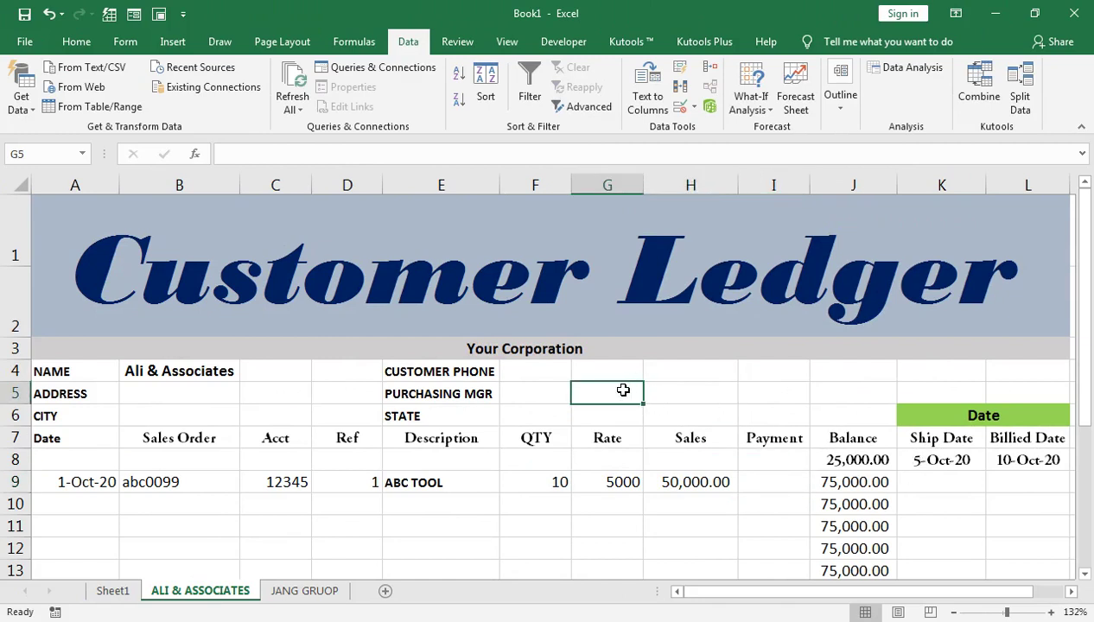
{"action": "key", "text": "shift+Right"}
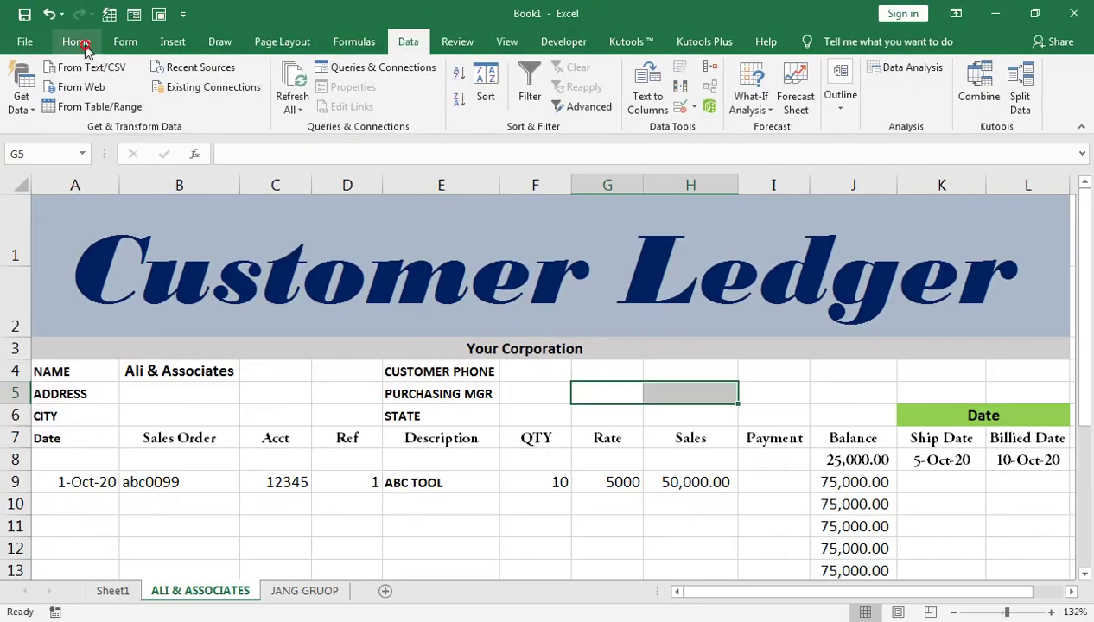
{"action": "left_click", "coordinate": [75, 41]}
{"action": "left_click", "coordinate": [438, 101]}
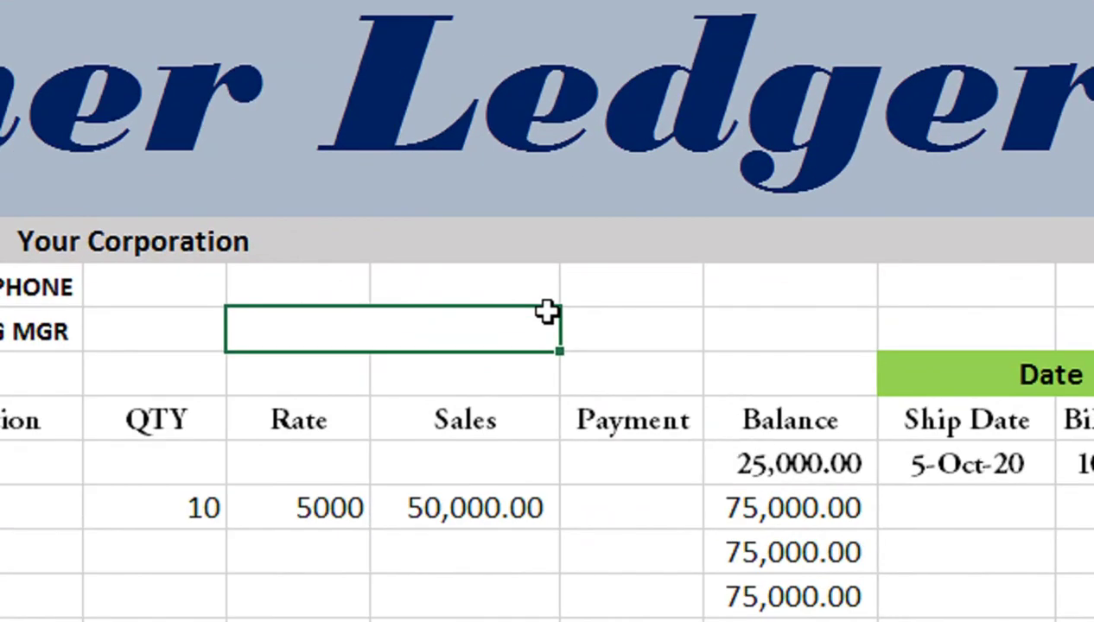
Enter the label Current Balance in the merged cell G5:H5 and make it bold
{"action": "type", "text": "Curretn"}
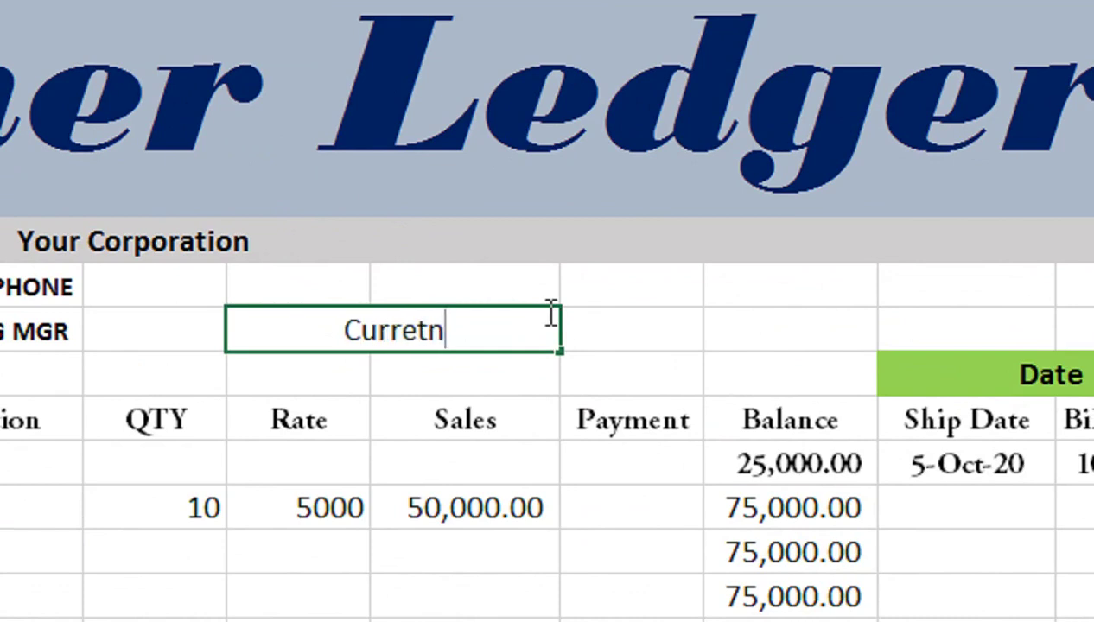
{"action": "key", "text": "BackSpace"}
{"action": "key", "text": "BackSpace"}
{"action": "key", "text": "BackSpace"}
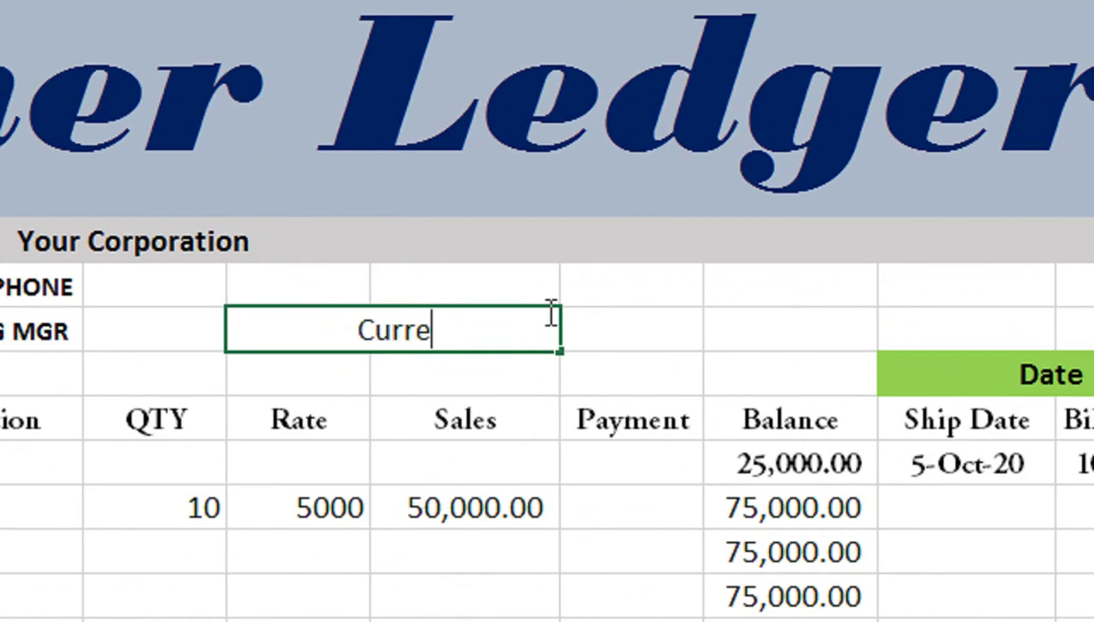
{"action": "type", "text": "nt Bala"}
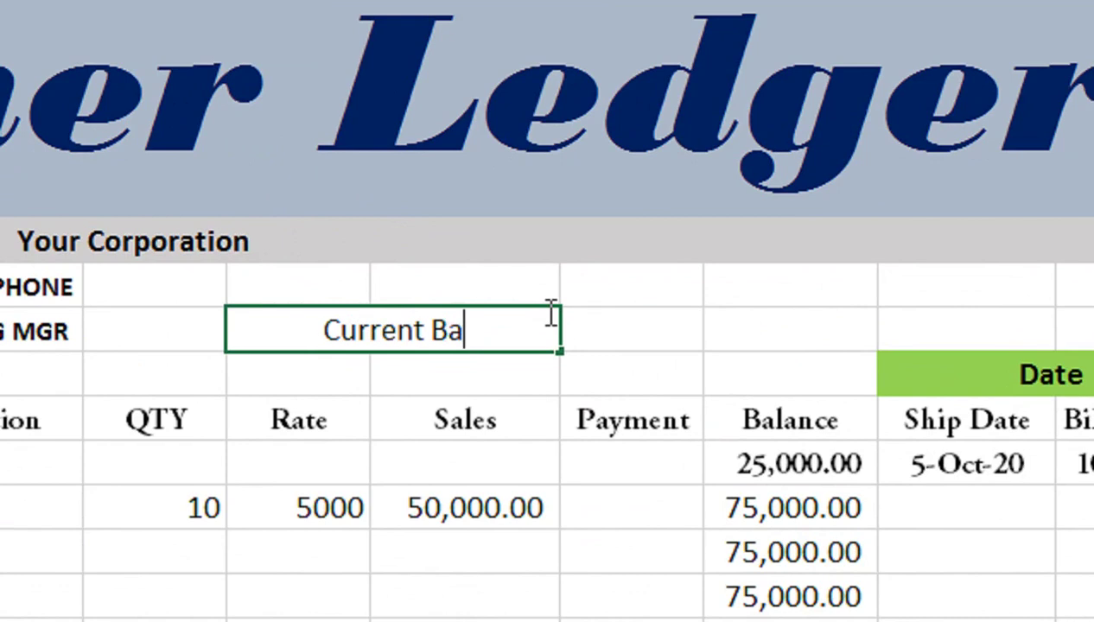
{"action": "type", "text": "nce"}
{"action": "key", "text": "Tab"}
{"action": "key", "text": "shift+Tab"}
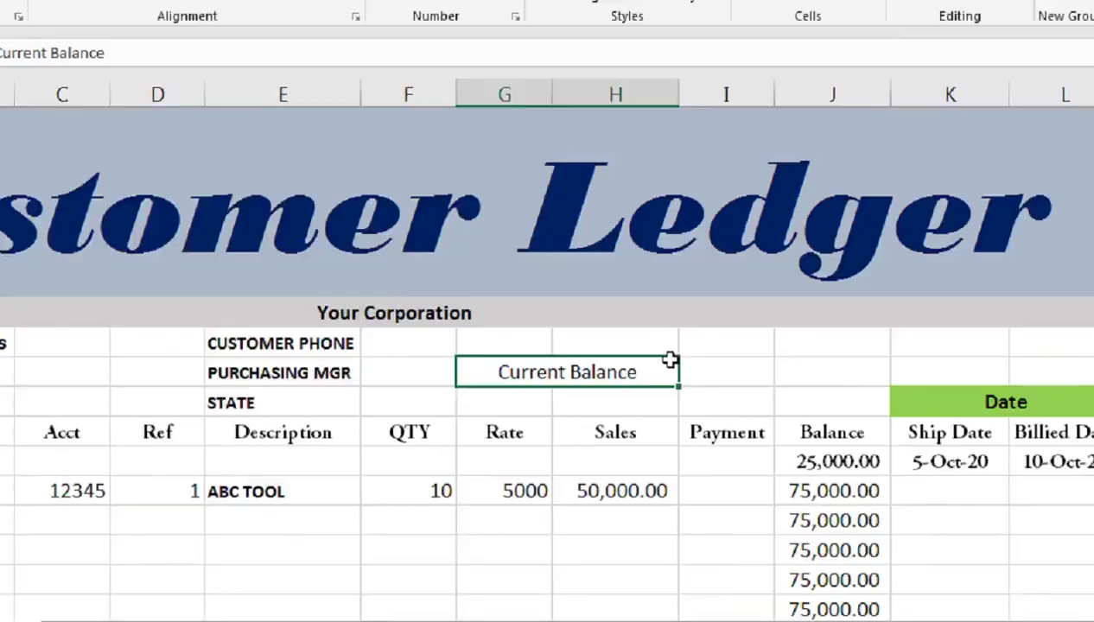
{"action": "left_click", "coordinate": [84, 100]}
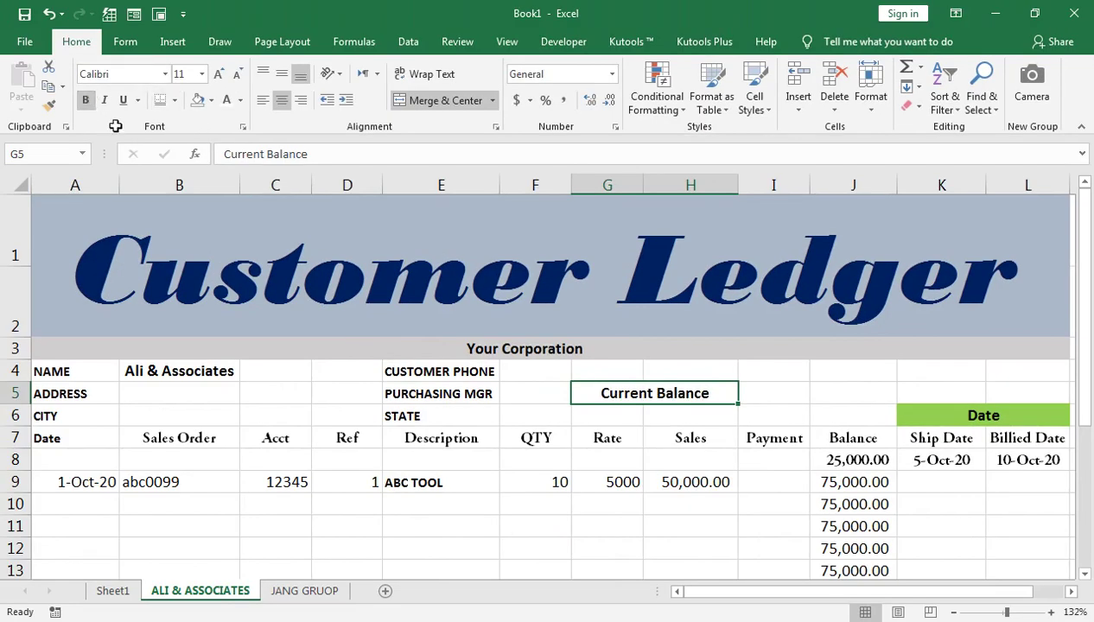
Widen column I slightly and begin the formula in I5 with the sales total =SUM(H9:H27)
{"action": "left_click", "coordinate": [782, 393]}
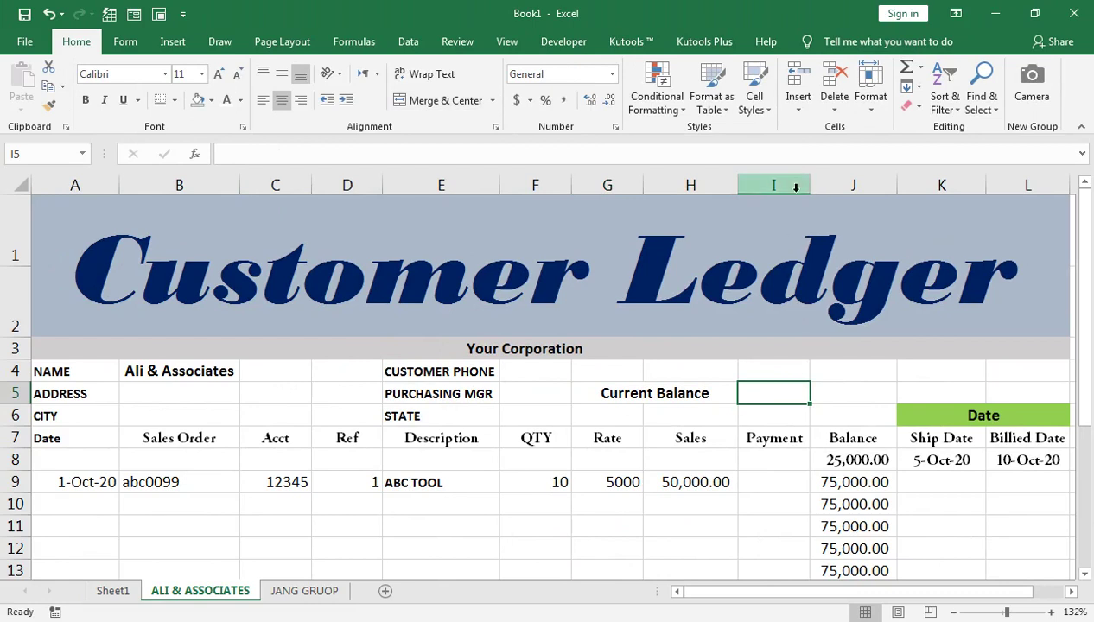
{"action": "left_click_drag", "start_coordinate": [809, 185], "coordinate": [820, 189]}
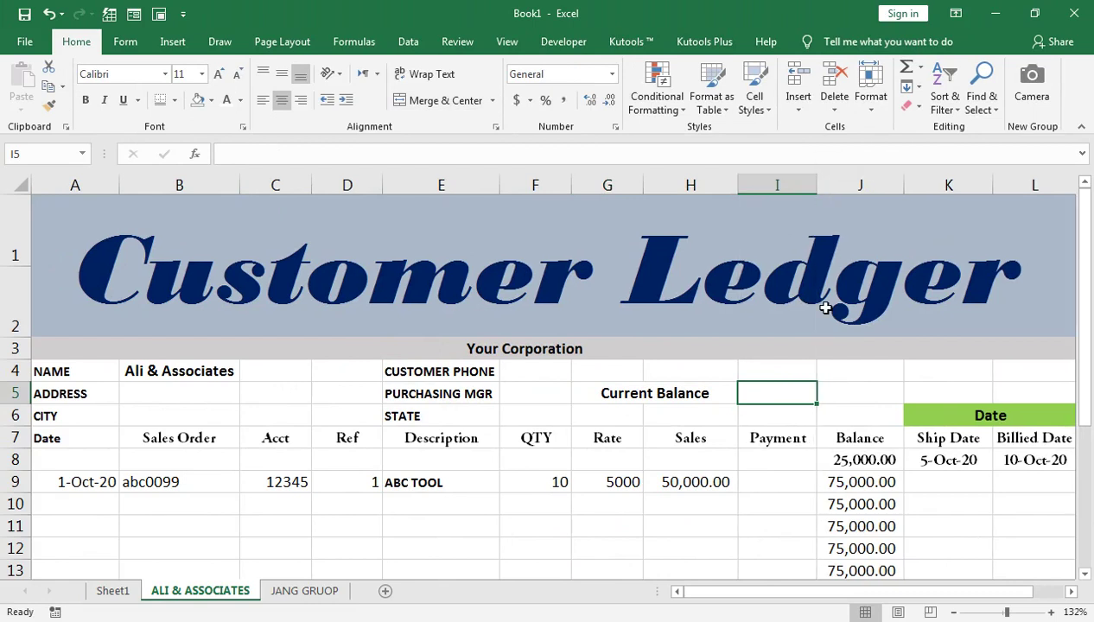
{"action": "scroll", "coordinate": [753, 400], "scroll_direction": "down", "scroll_amount": 1}
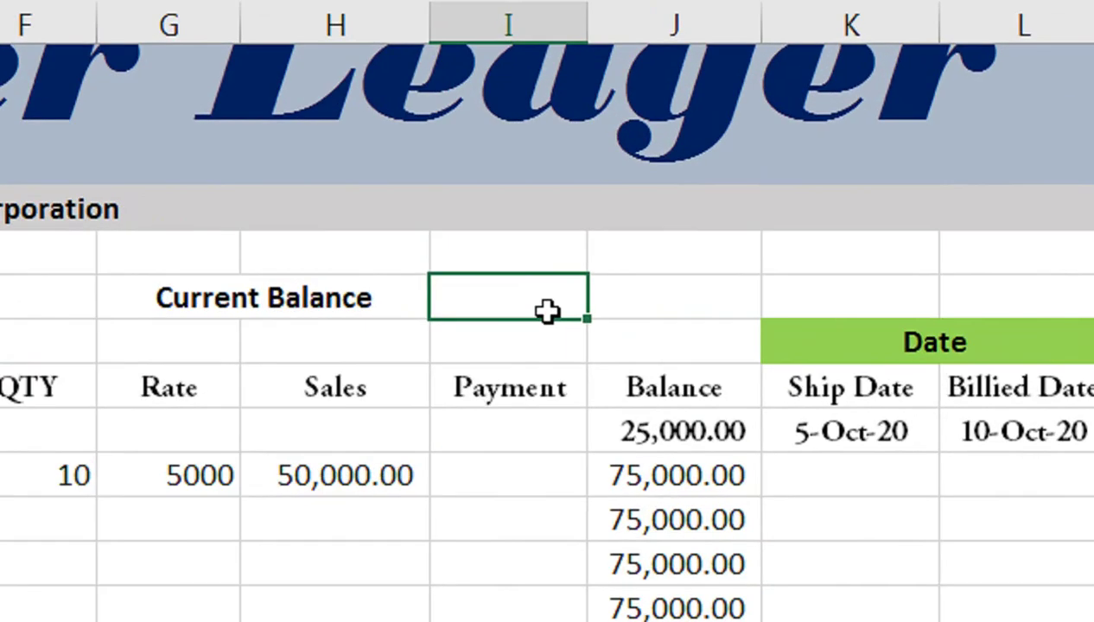
{"action": "type", "text": "=sum"}
{"action": "key", "text": "Tab"}
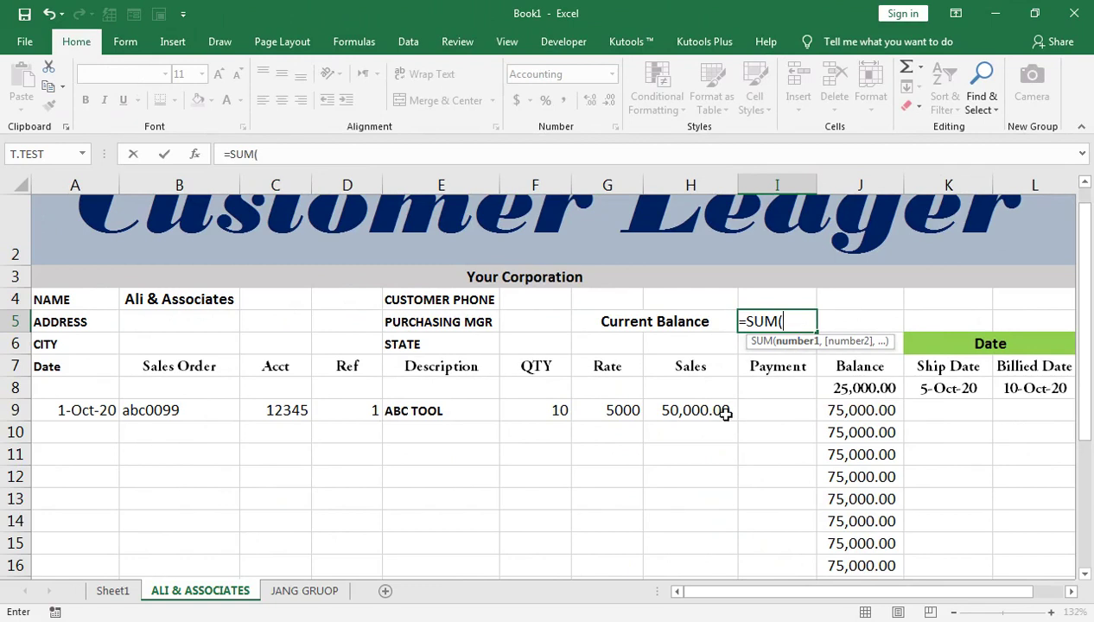
{"action": "left_click_drag", "start_coordinate": [723, 414], "coordinate": [724, 414]}
{"action": "key", "text": "shift+Down"}
{"action": "key", "text": "shift+Up"}
{"action": "key", "text": "shift+Up"}
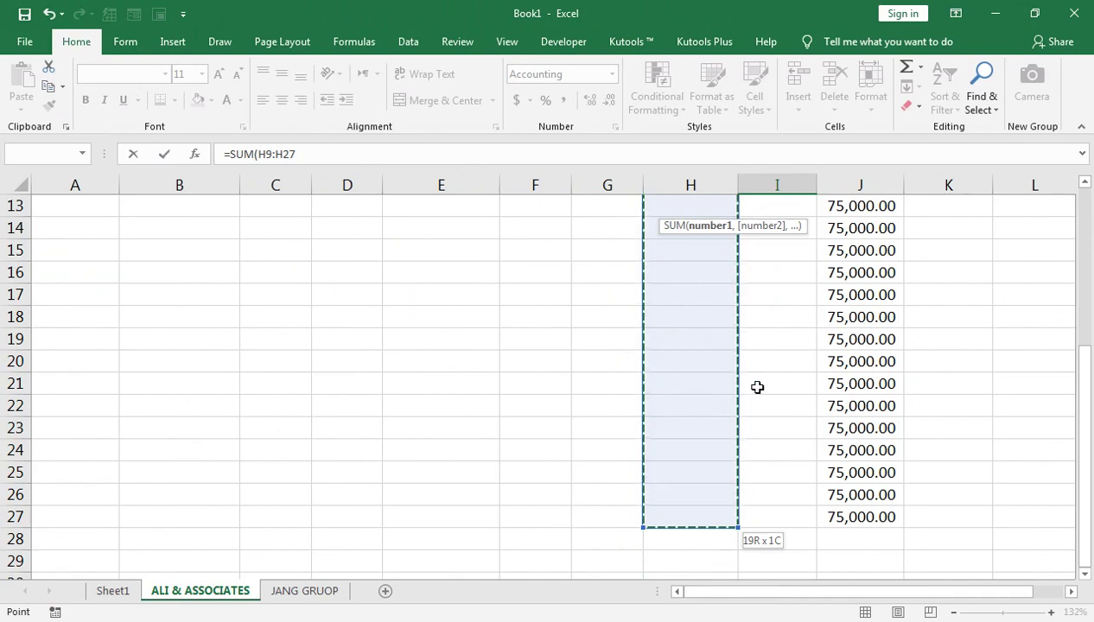
{"action": "scroll", "coordinate": [725, 379], "scroll_direction": "up", "scroll_amount": 4}
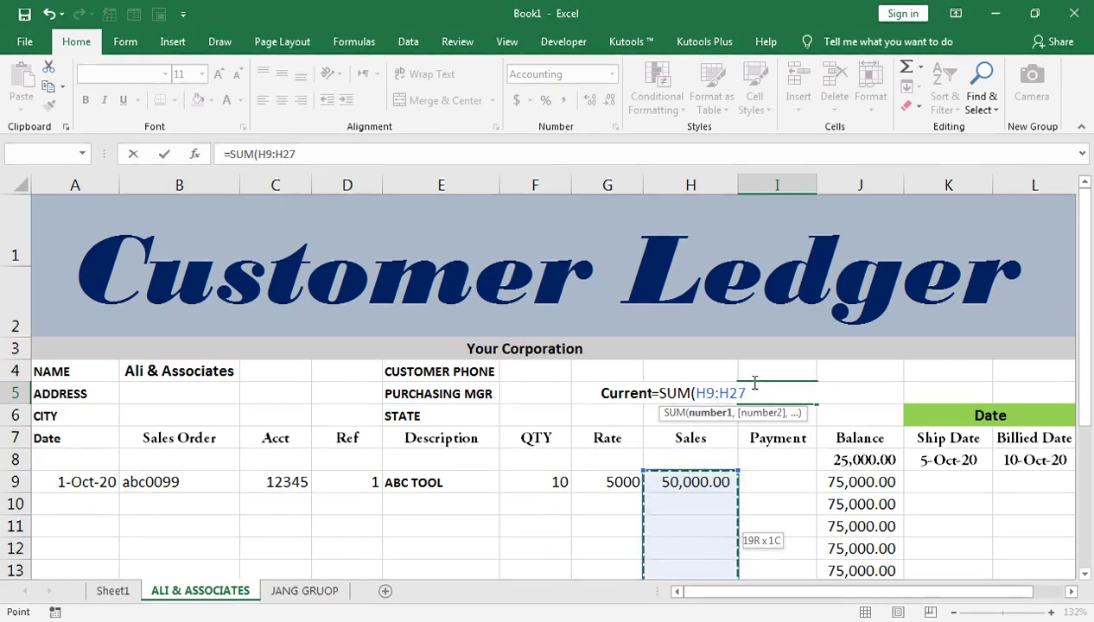
{"action": "type", "text": ")"}
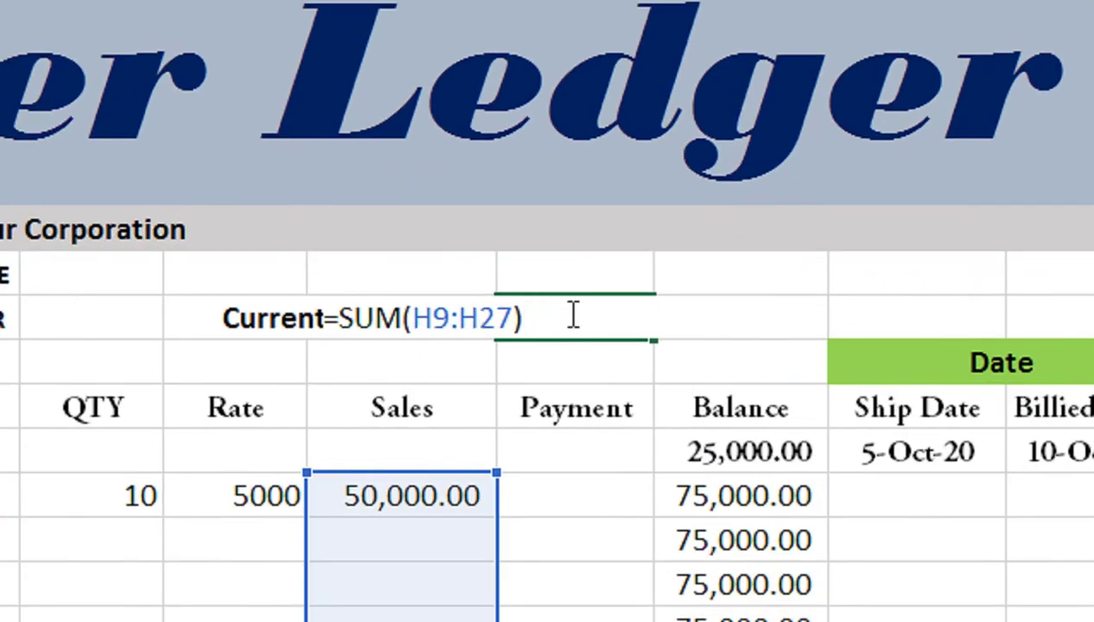
Complete the I5 formula by subtracting the payments total SUM(I9:I27) and adding the opening balance J8
{"action": "type", "text": "-sum"}
{"action": "key", "text": "Tab"}
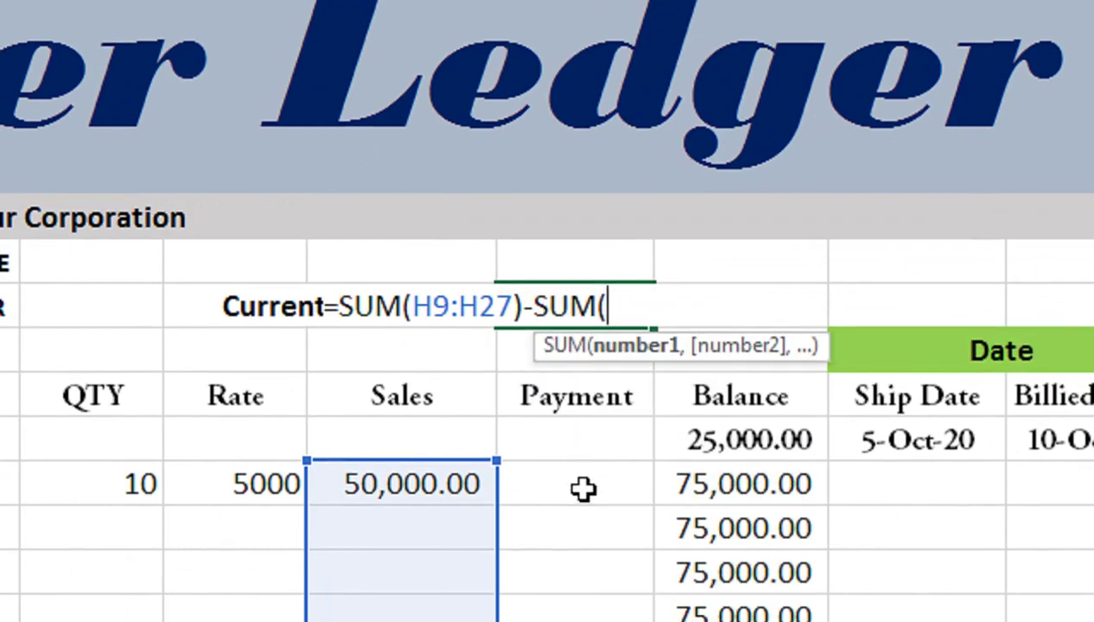
{"action": "left_click", "coordinate": [583, 502]}
{"action": "key", "text": "shift+Down"}
{"action": "key", "text": "shift+Down"}
{"action": "key", "text": "shift+Down"}
{"action": "key", "text": "shift+Down"}
{"action": "key", "text": "shift+Down"}
{"action": "key", "text": "shift+Down"}
{"action": "key", "text": "shift+Down"}
{"action": "key", "text": "shift+Down"}
{"action": "key", "text": "shift+Down"}
{"action": "key", "text": "shift+Down"}
{"action": "key", "text": "shift+Down"}
{"action": "key", "text": "shift+Down"}
{"action": "key", "text": "shift+Down"}
{"action": "key", "text": "shift+Down"}
{"action": "key", "text": "shift+Down"}
{"action": "key", "text": "shift+Down"}
{"action": "key", "text": "shift+Down"}
{"action": "key", "text": "shift+Down"}
{"action": "key", "text": "shift+Down"}
{"action": "key", "text": "shift+Down"}
{"action": "key", "text": "shift+Down"}
{"action": "key", "text": "shift+Down"}
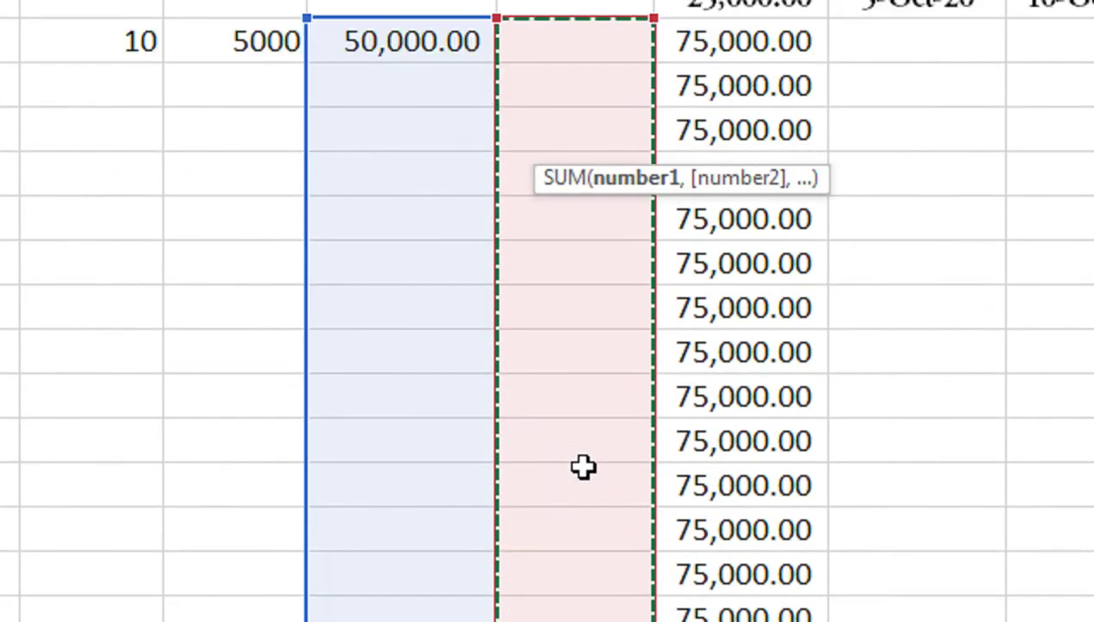
{"action": "key", "text": "shift+Up"}
{"action": "key", "text": "shift+Up"}
{"action": "key", "text": "shift+Up"}
{"action": "key", "text": "shift+Up"}
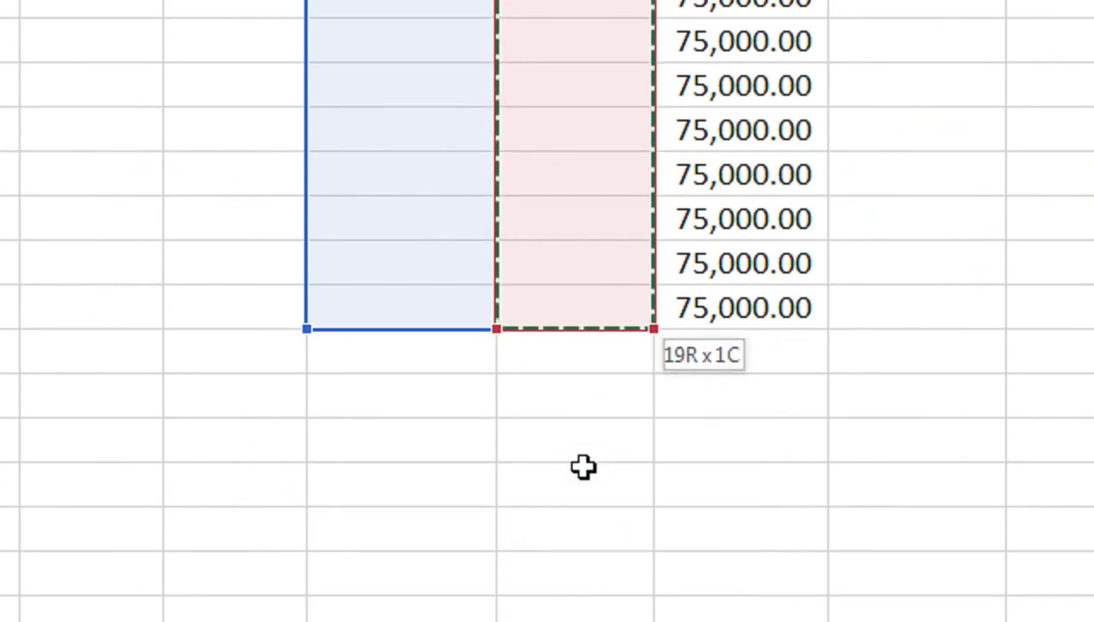
{"action": "scroll", "coordinate": [763, 476], "scroll_direction": "up", "scroll_amount": 2}
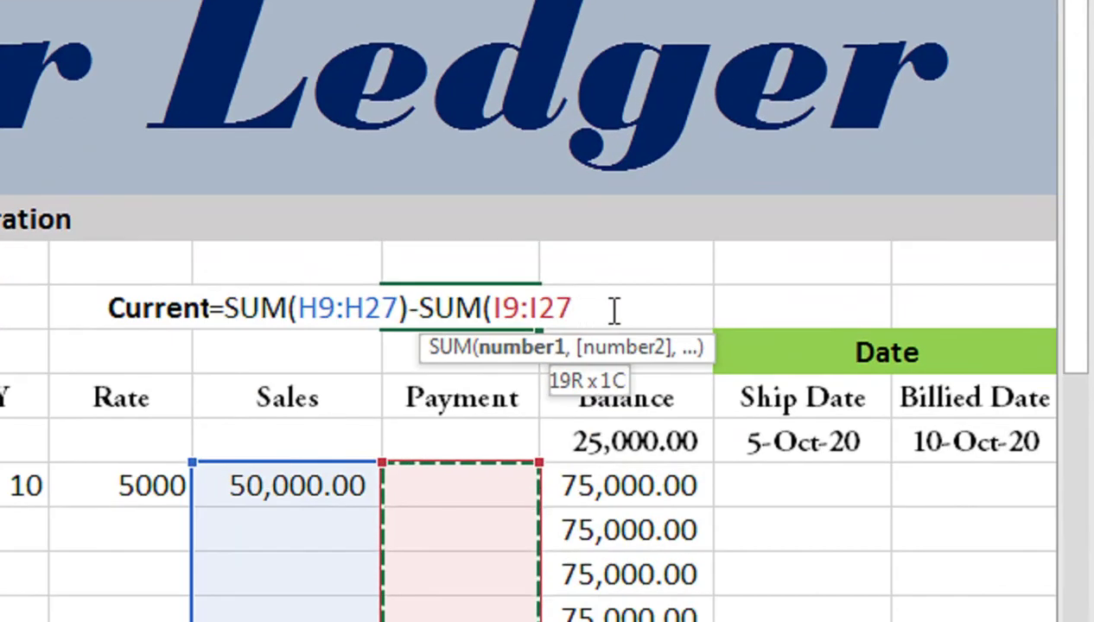
{"action": "type", "text": ")"}
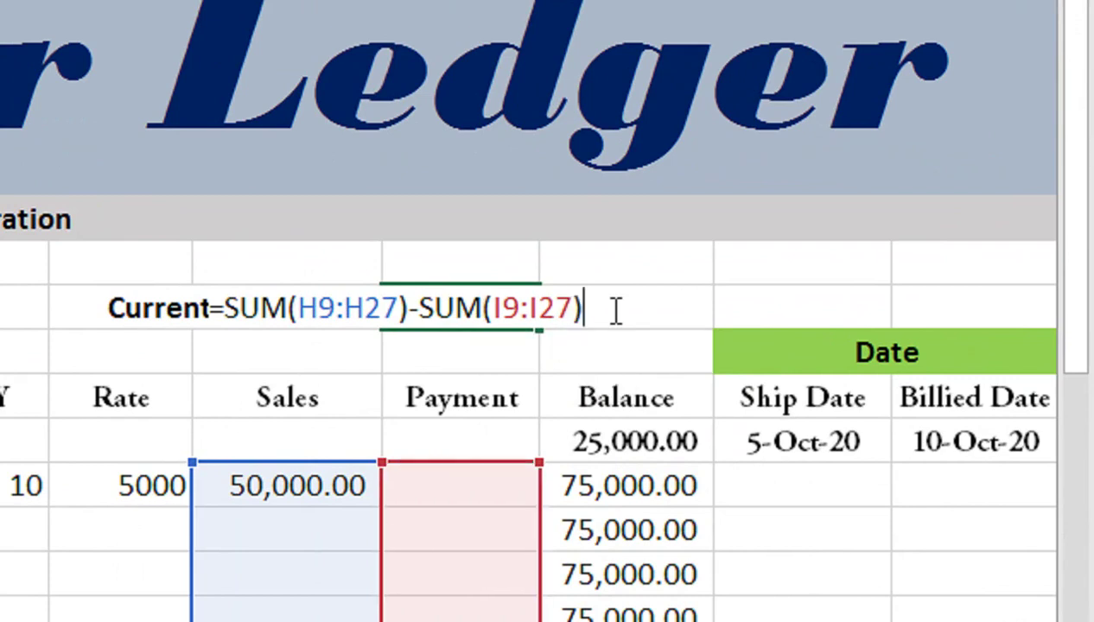
{"action": "type", "text": "+"}
{"action": "left_click", "coordinate": [588, 443]}
{"action": "key", "text": "Return"}
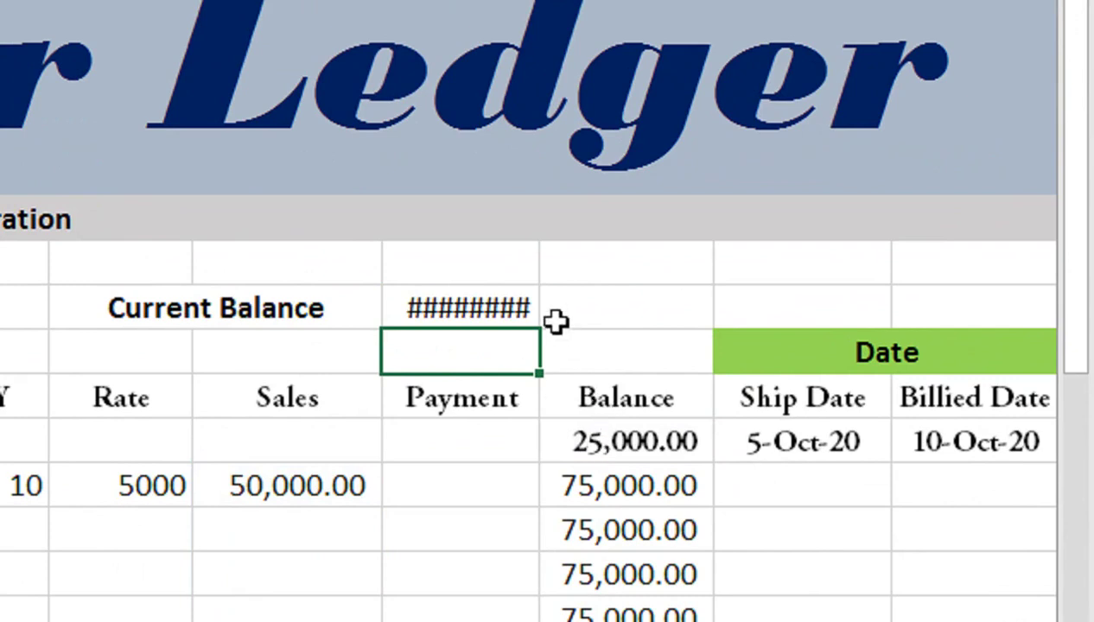
Fit column I to its contents and make the current balance value in I5 bold
{"action": "mouse_move", "coordinate": [493, 309]}
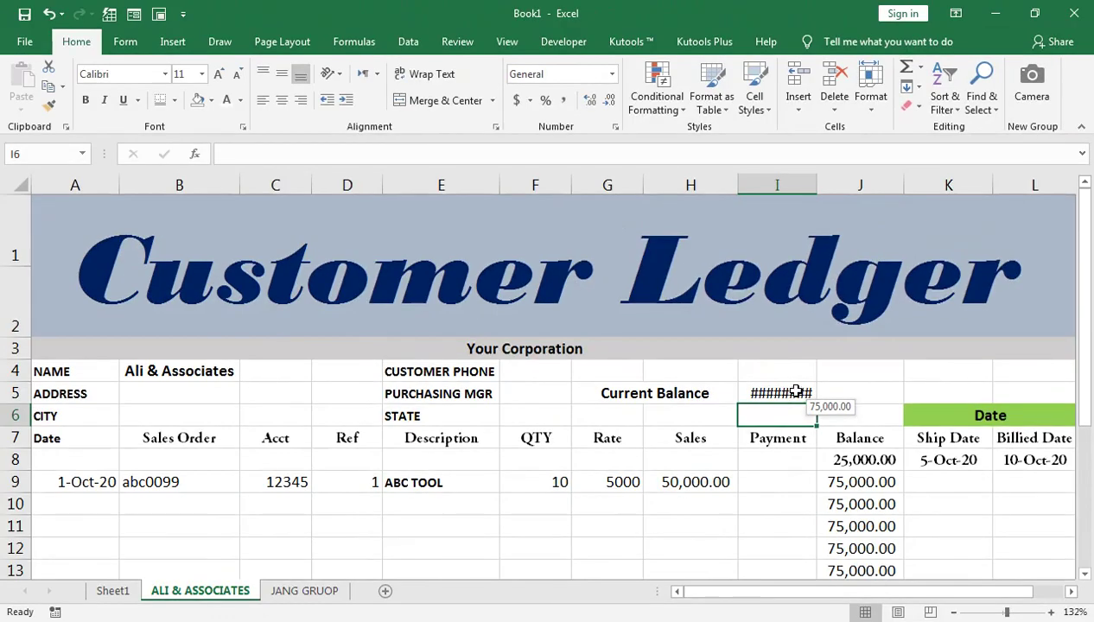
{"action": "double_click", "coordinate": [815, 183]}
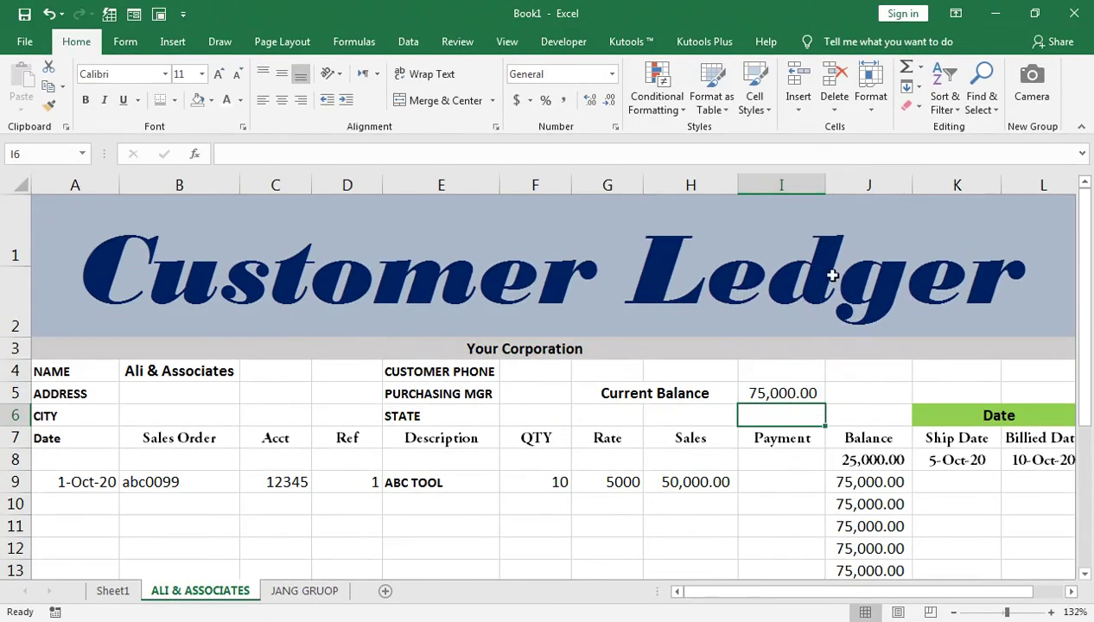
{"action": "left_click", "coordinate": [767, 394]}
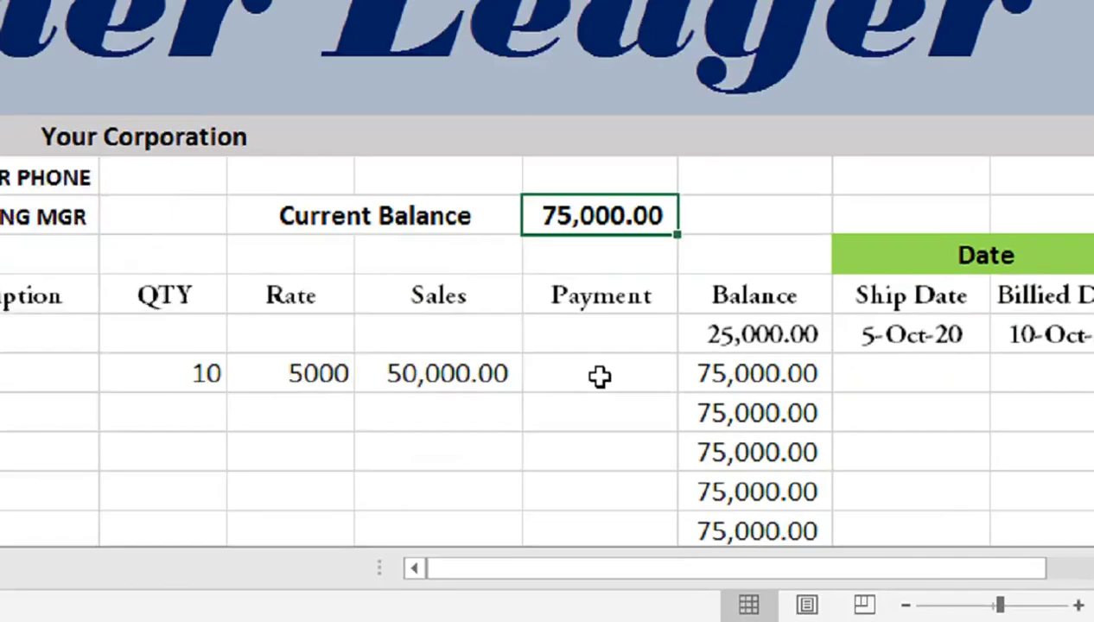
Enter a payment of 50000 in Payment cell I9 for the ABC TOOL sale
{"action": "left_click", "coordinate": [781, 482]}
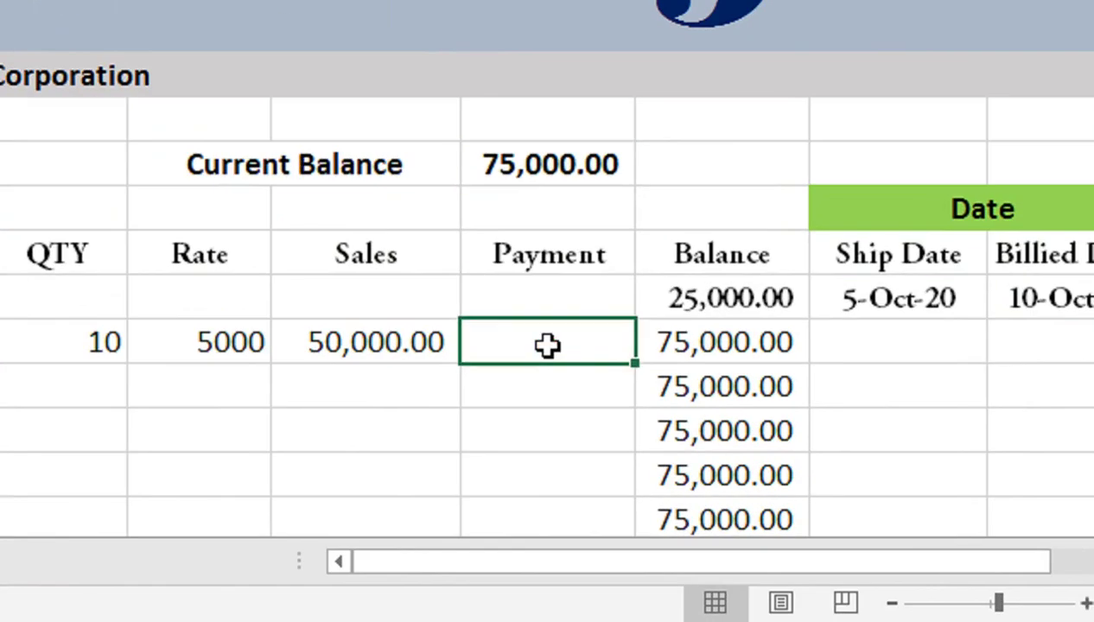
{"action": "type", "text": "50000"}
{"action": "key", "text": "Return"}
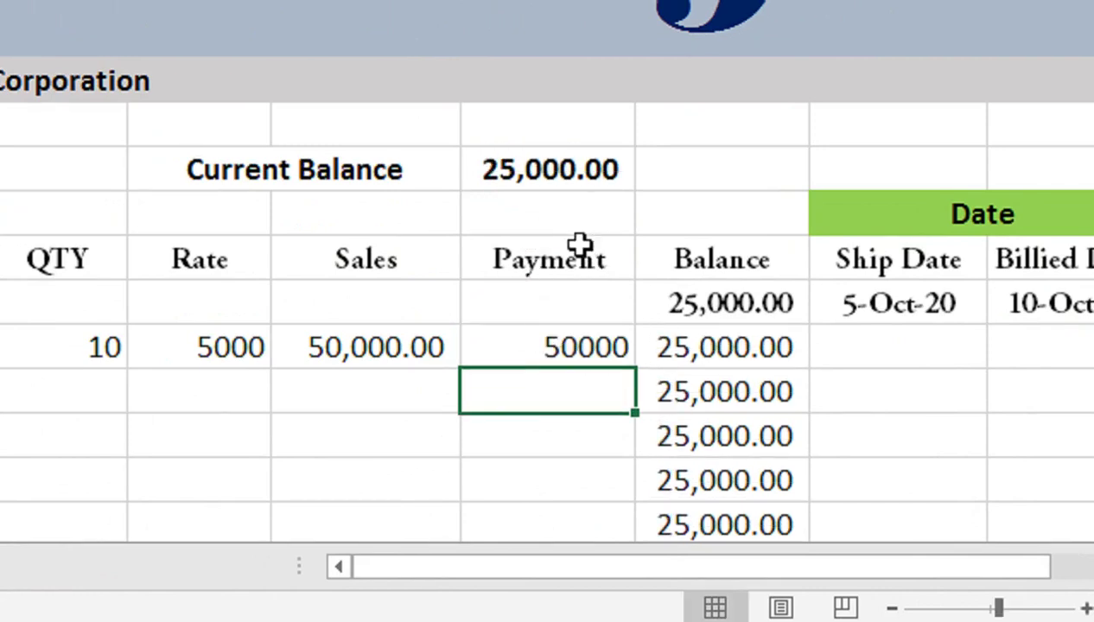
{"action": "double_click", "coordinate": [529, 346]}
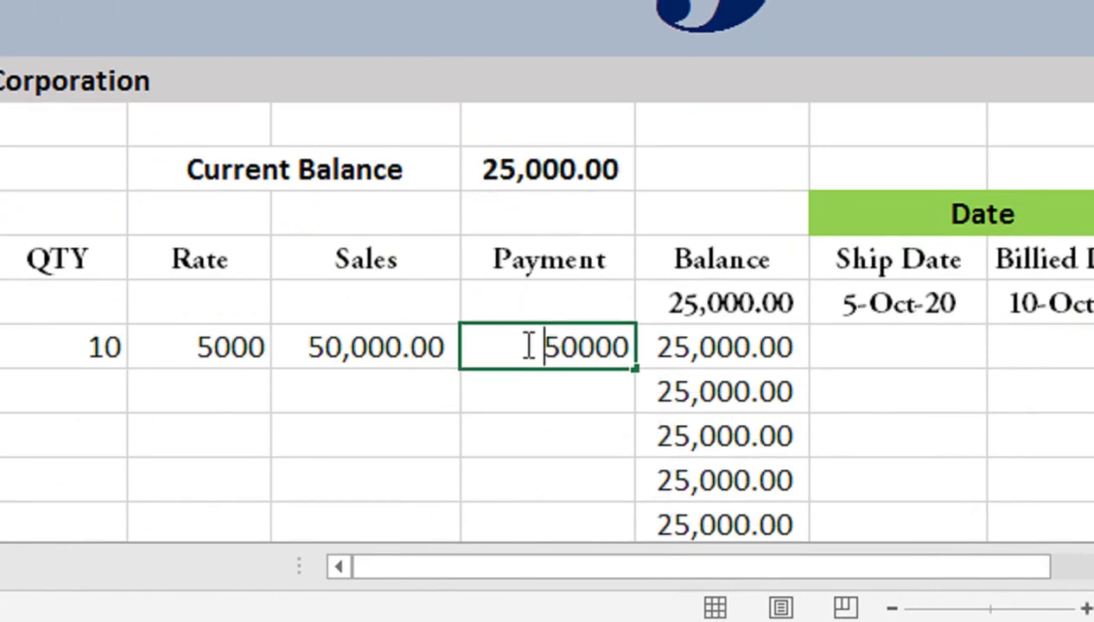
{"action": "key", "text": "Return"}
{"action": "left_click", "coordinate": [524, 345]}
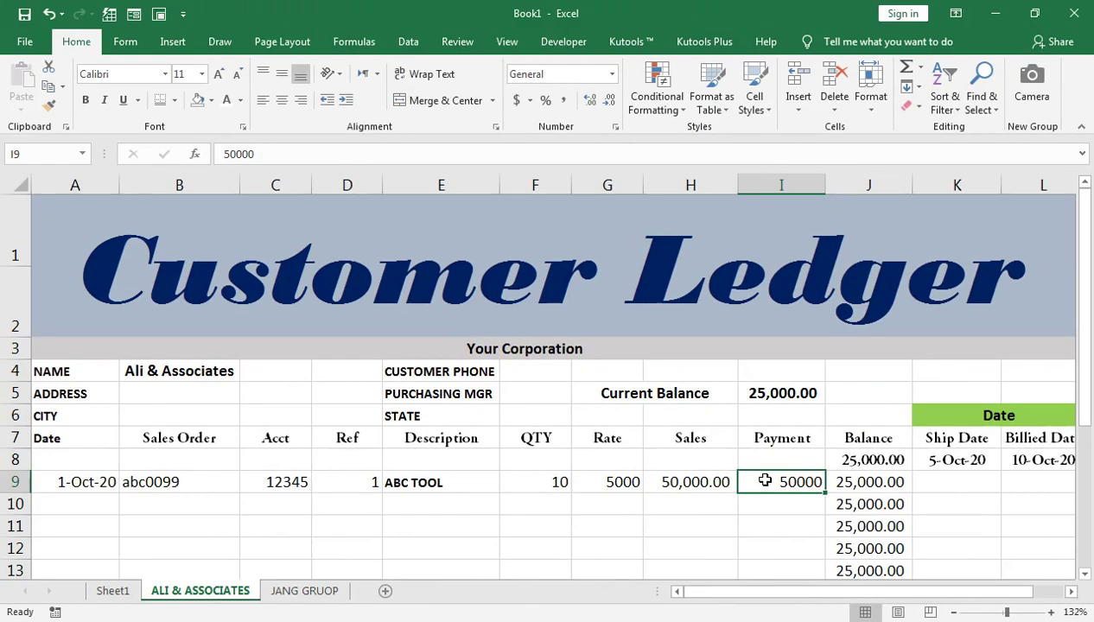
In Sheet1, link the Balance cell C4 for Ali & Associates to current balance cell I5 on the ALI & ASSOCIATES sheet
{"action": "left_click", "coordinate": [110, 591]}
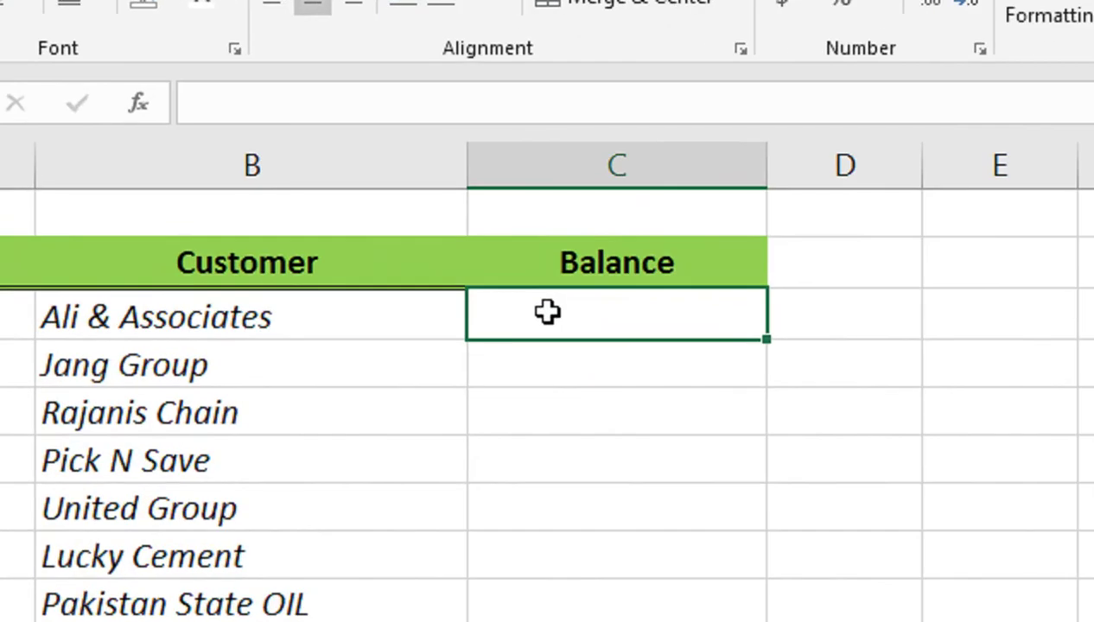
{"action": "type", "text": "="}
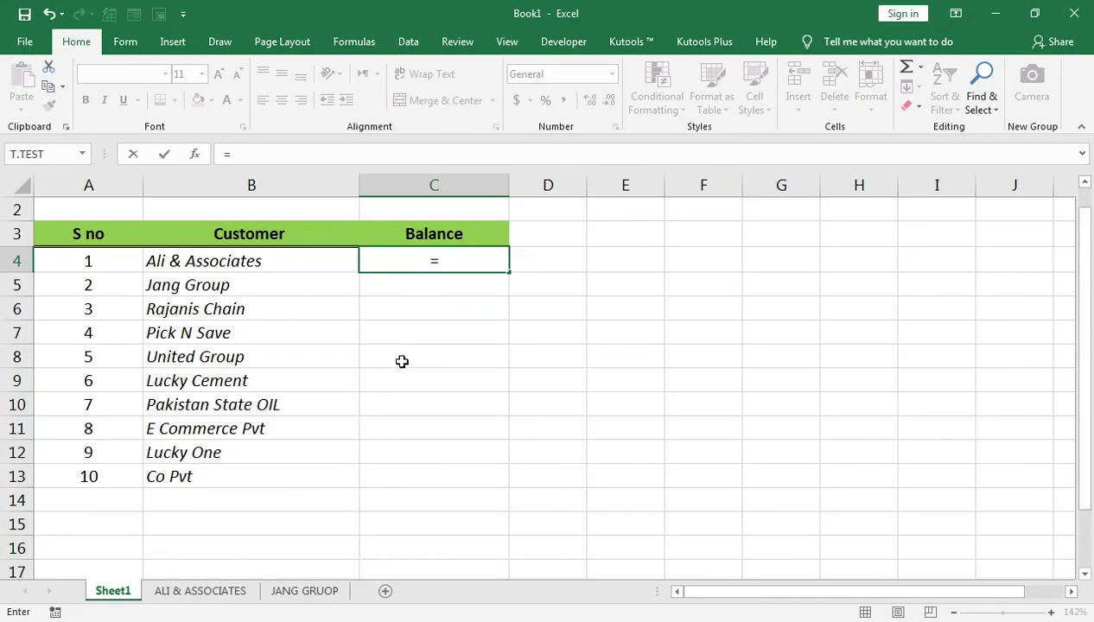
{"action": "left_click", "coordinate": [216, 591]}
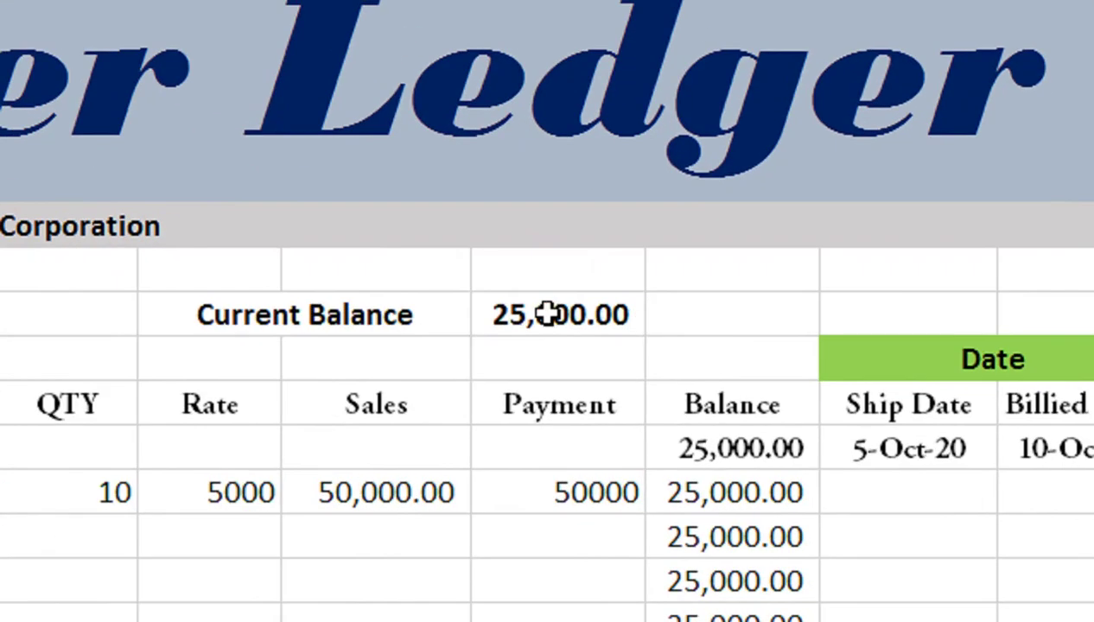
{"action": "left_click", "coordinate": [776, 394]}
{"action": "key", "text": "Return"}
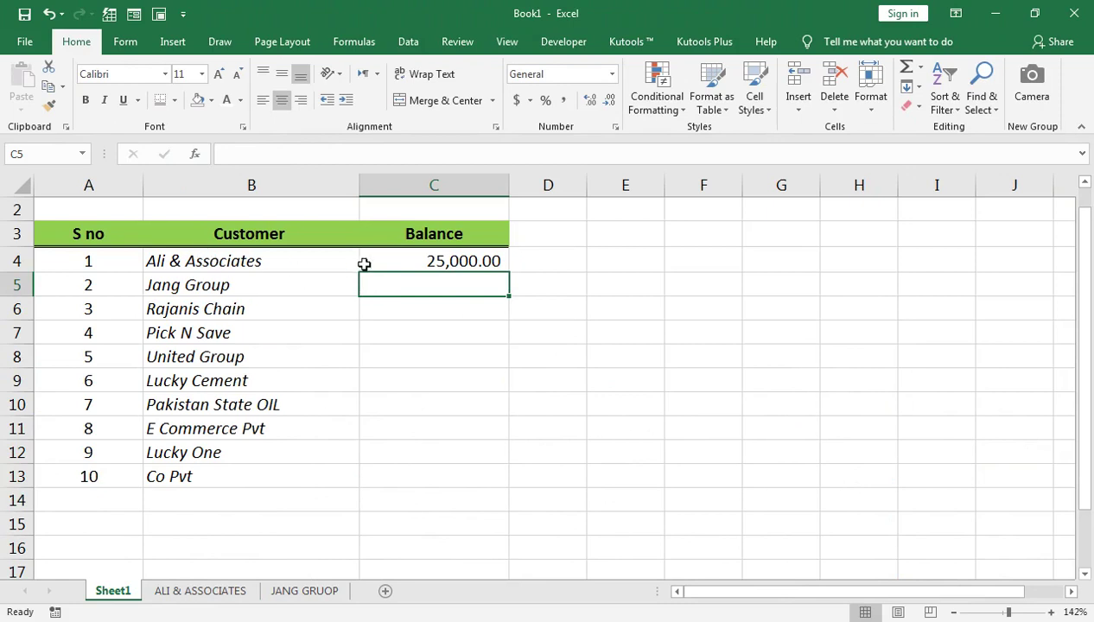
Set payment cell I9 on the ALI & ASSOCIATES sheet to 55000 and check the linked balance in C4 of Sheet1
{"action": "left_click", "coordinate": [223, 594]}
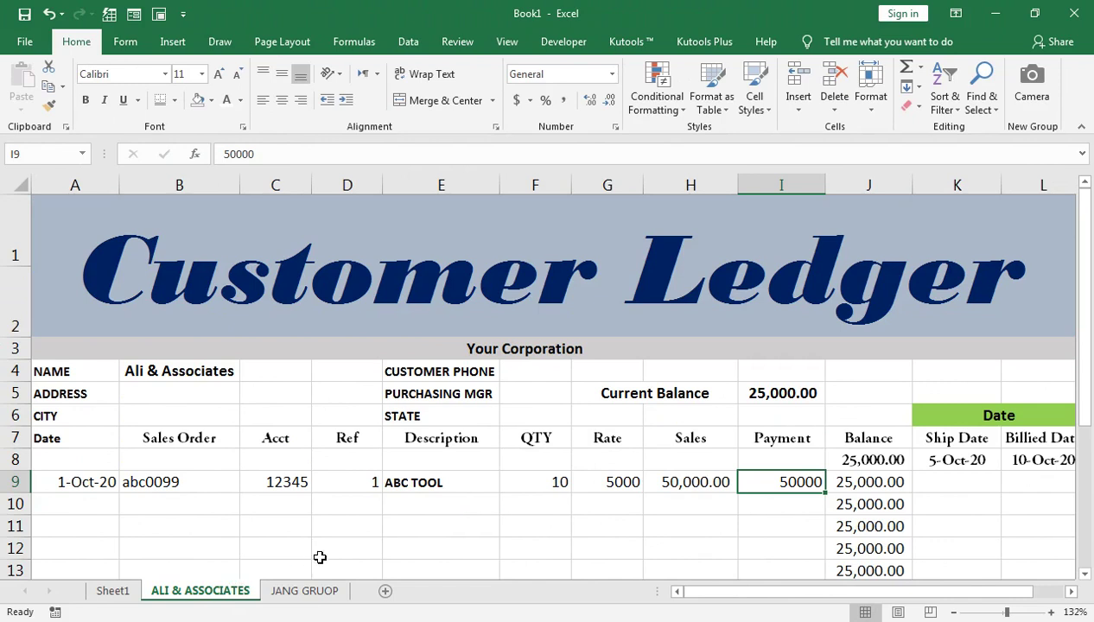
{"action": "left_click", "coordinate": [766, 393]}
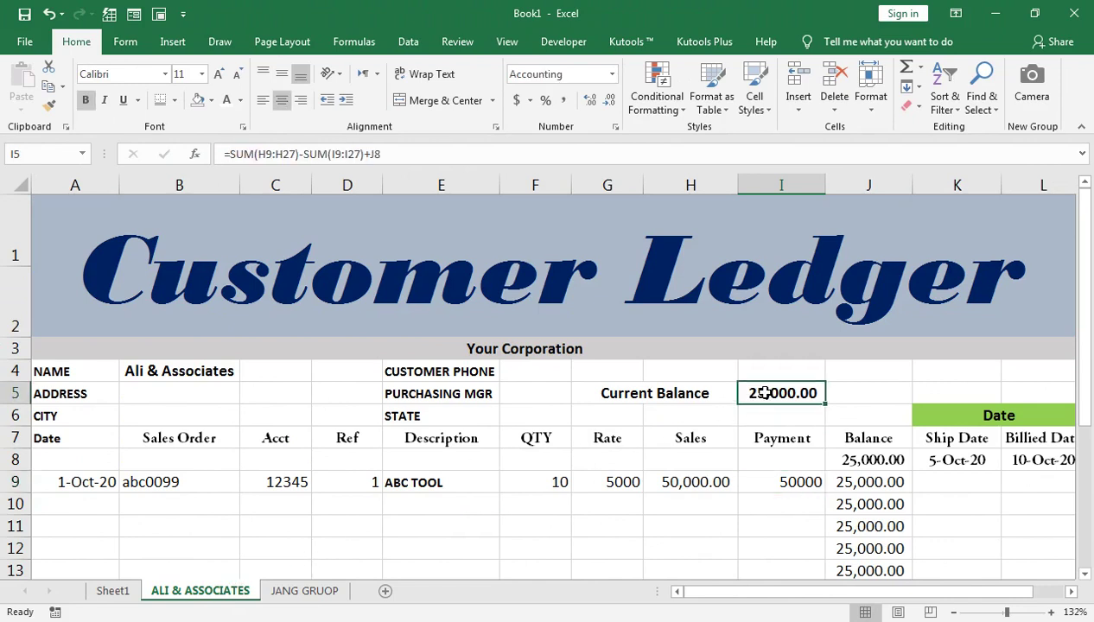
{"action": "left_click", "coordinate": [125, 592]}
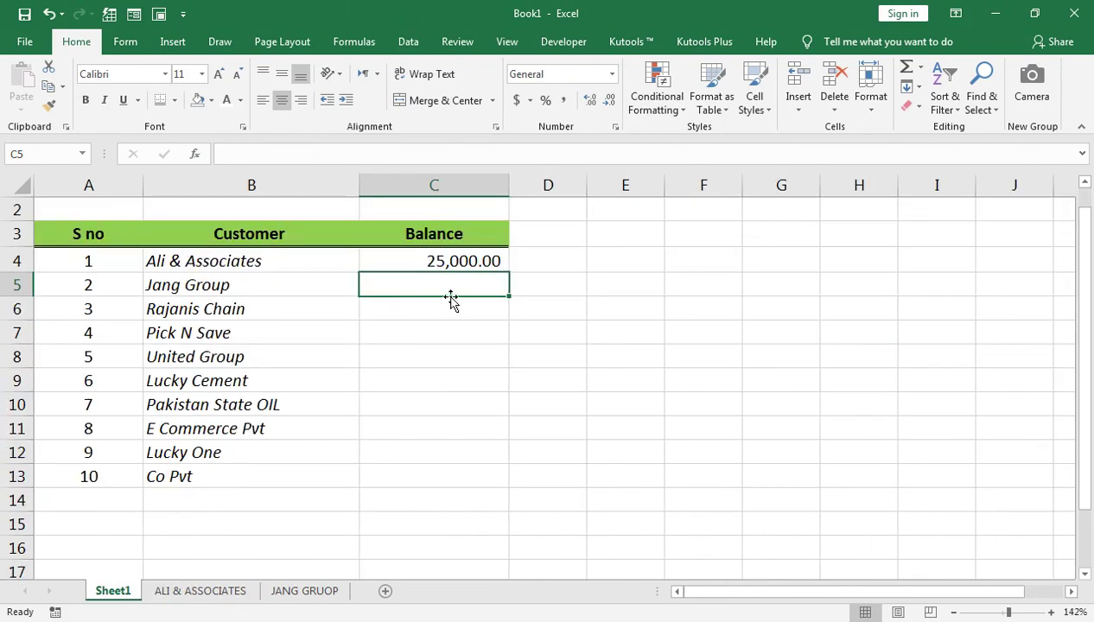
{"action": "left_click", "coordinate": [179, 595]}
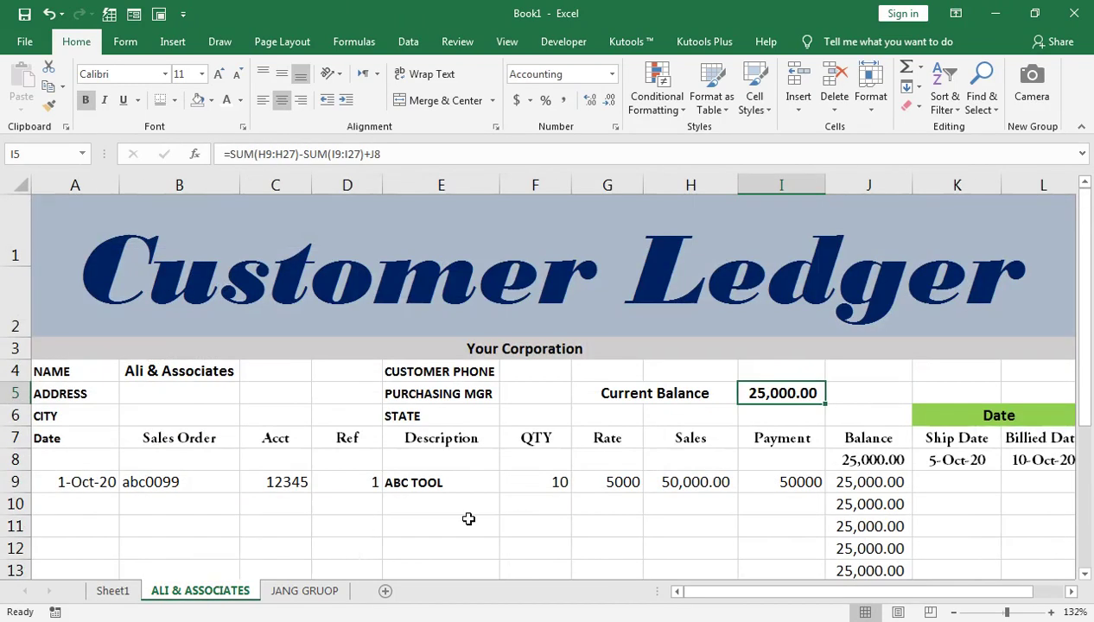
{"action": "left_click", "coordinate": [790, 483]}
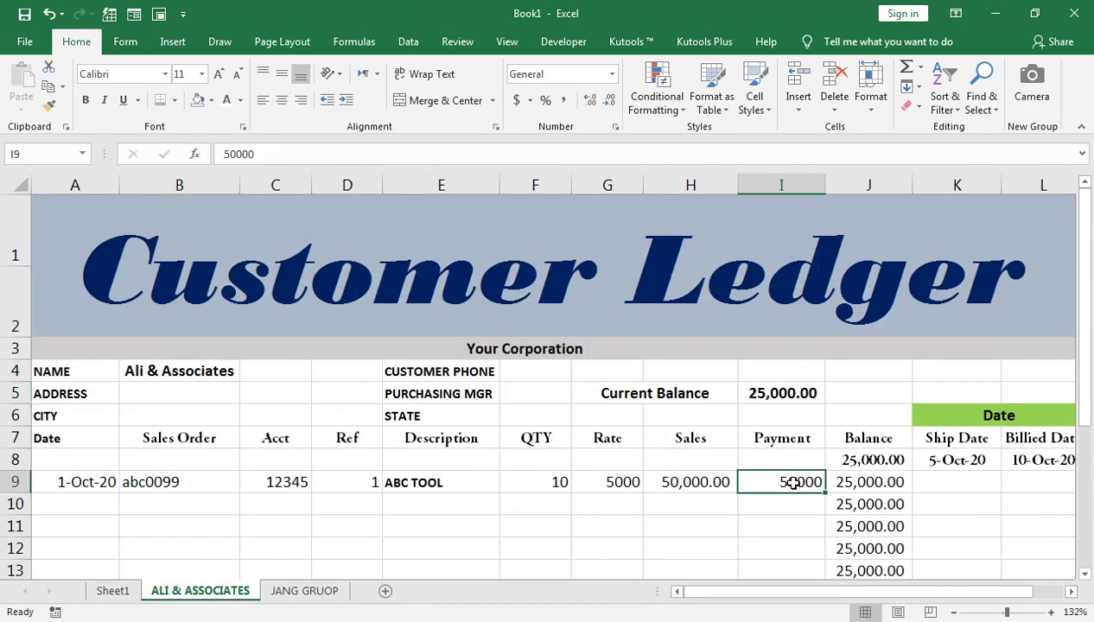
{"action": "type", "text": "55000"}
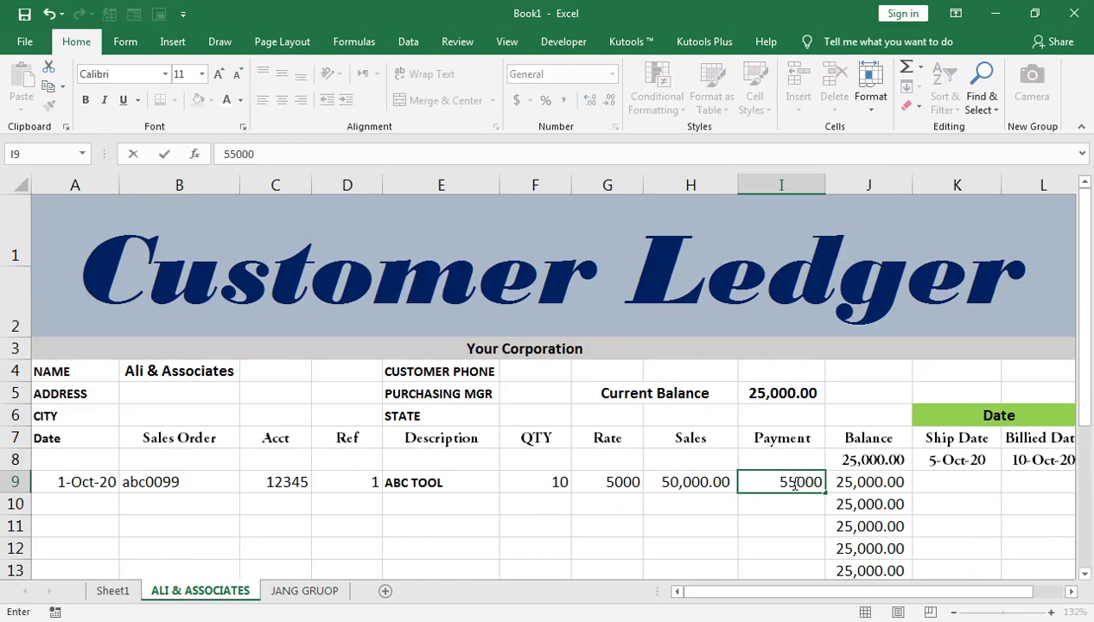
{"action": "key", "text": "Return"}
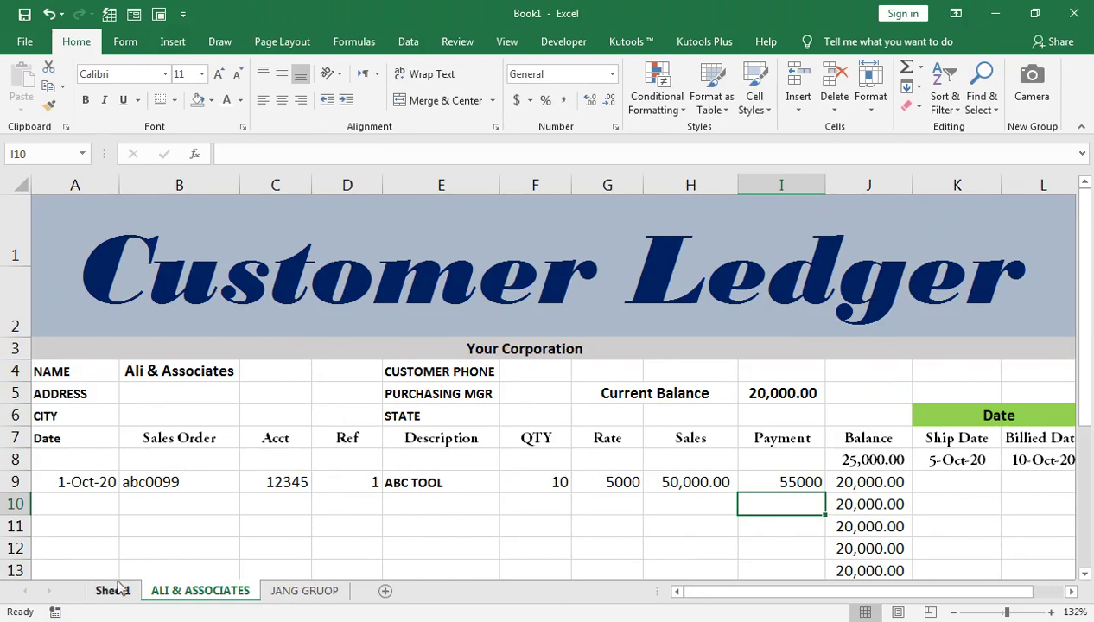
{"action": "left_click", "coordinate": [111, 591]}
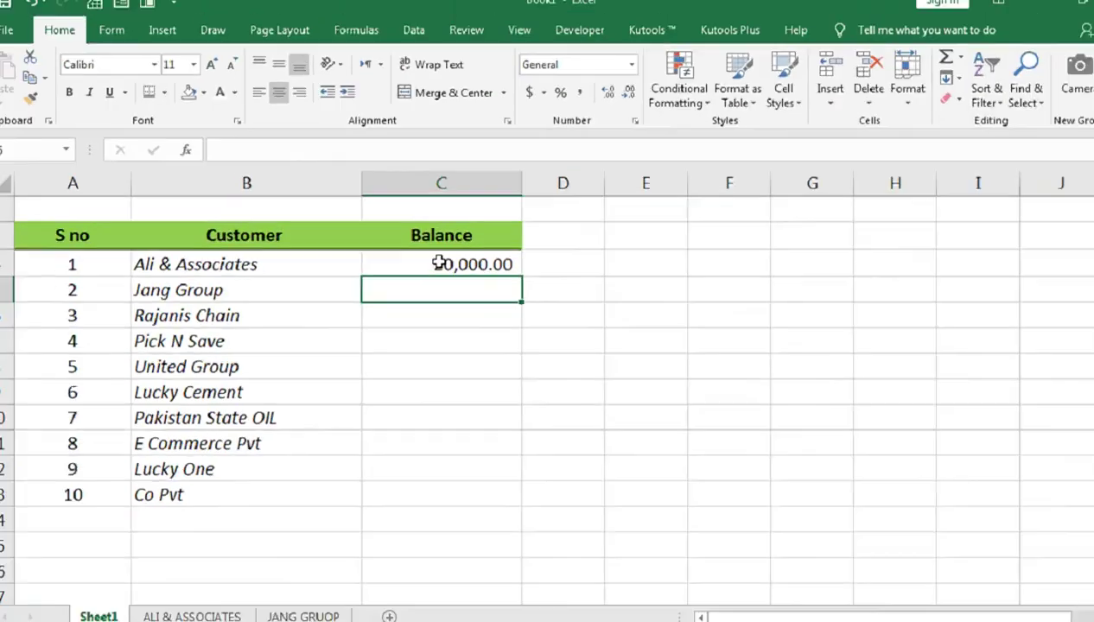
{"action": "left_click", "coordinate": [533, 316]}
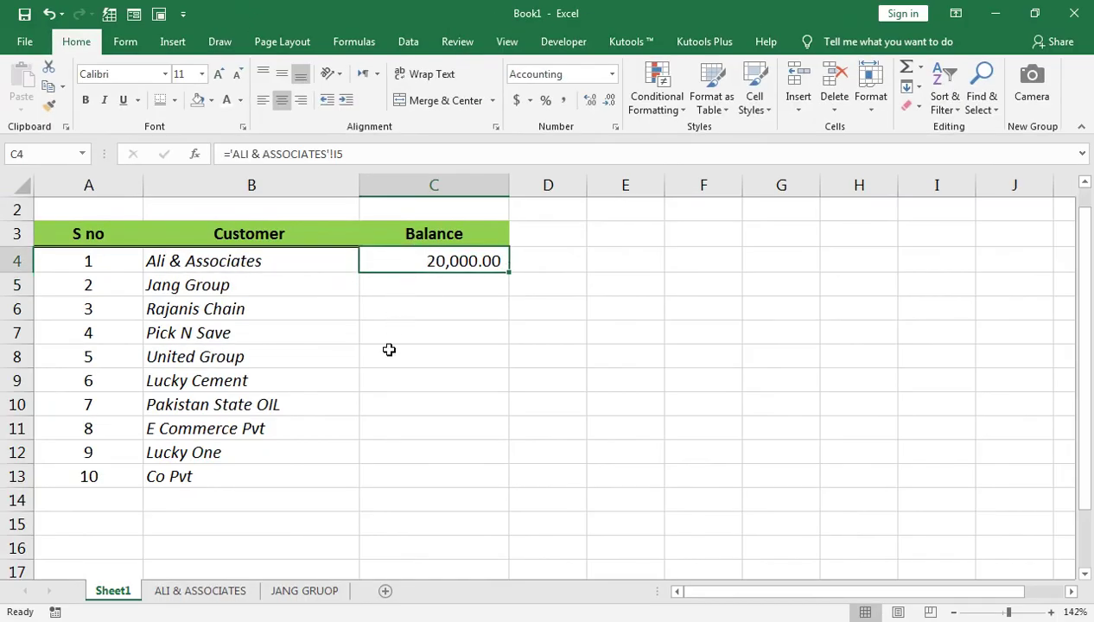
On the JANG GRUOP sheet, set the ABC TOOL sale date in A9 to 2-Oct-20
{"action": "left_click", "coordinate": [327, 593]}
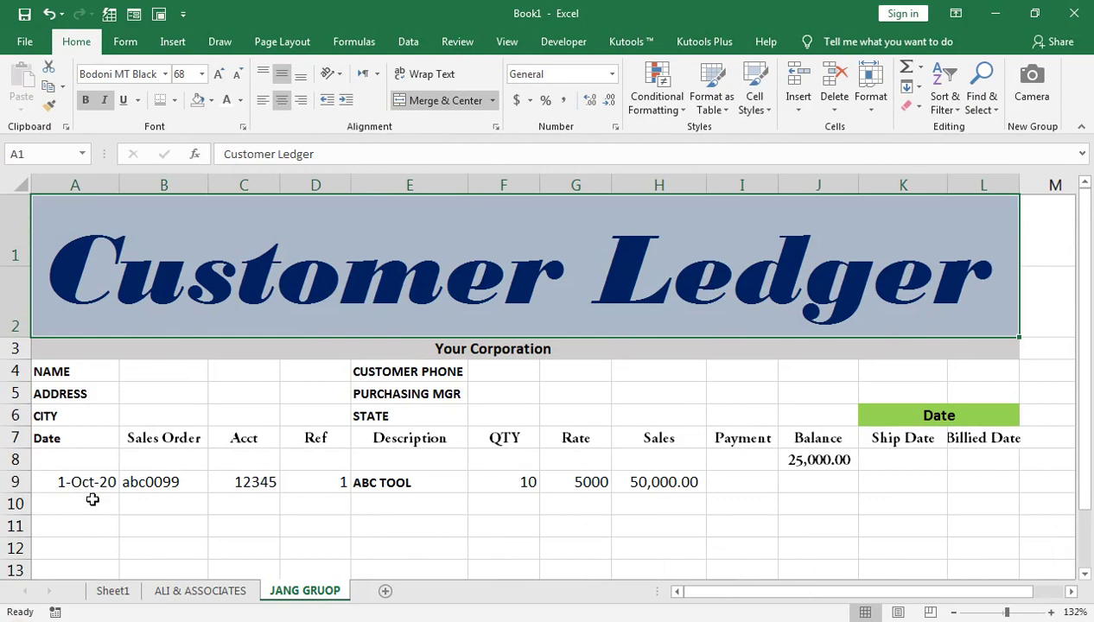
{"action": "double_click", "coordinate": [81, 476]}
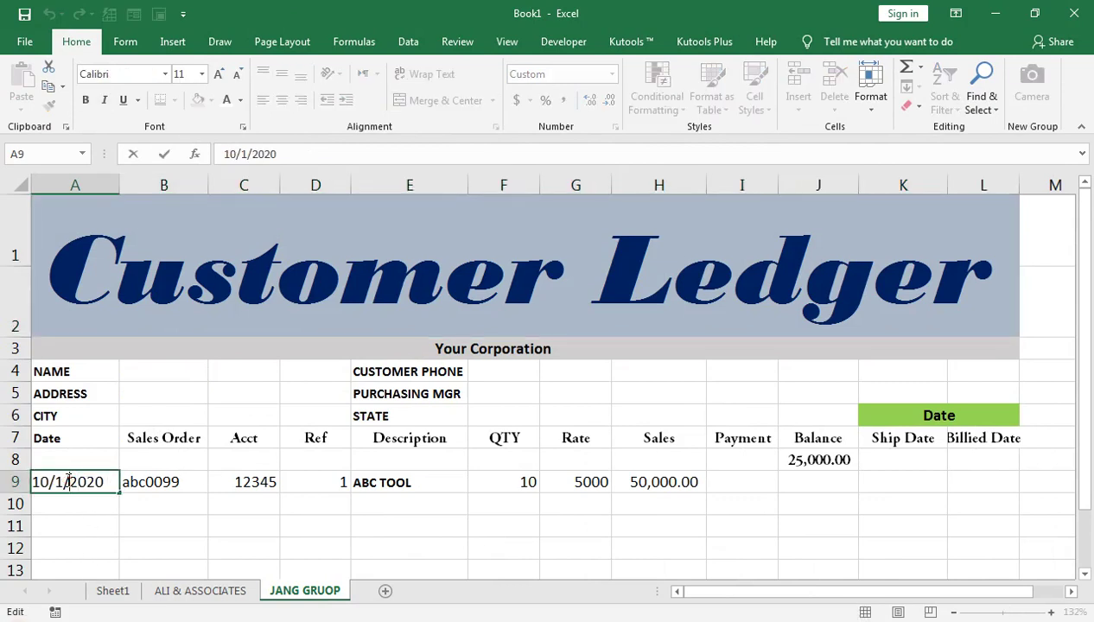
{"action": "key", "text": "BackSpace"}
{"action": "type", "text": "2"}
{"action": "key", "text": "Return"}
Change the last digit of the sales order number in B9 to 1 and of the account number in C9 to 6
{"action": "key", "text": "Up"}
{"action": "key", "text": "Right"}
{"action": "key", "text": "F2"}
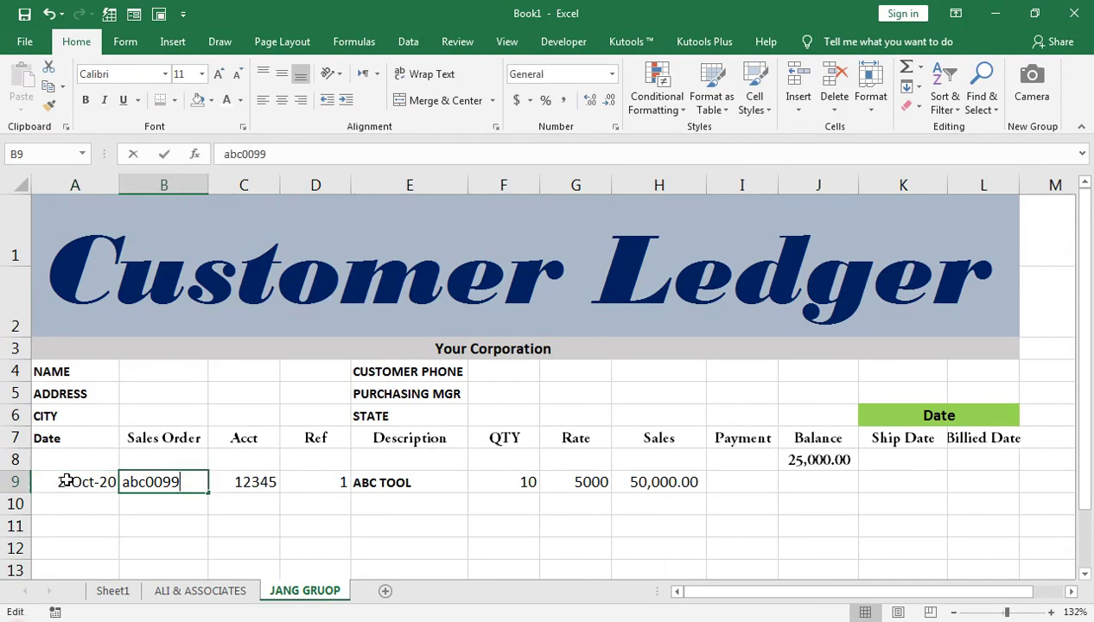
{"action": "key", "text": "BackSpace"}
{"action": "type", "text": "1"}
{"action": "key", "text": "Return"}
{"action": "key", "text": "Up"}
{"action": "key", "text": "Right"}
{"action": "key", "text": "F2"}
{"action": "key", "text": "BackSpace"}
{"action": "type", "text": "6"}
{"action": "key", "text": "Return"}
Set the ABC TOOL quantity in F9 of the JANG GRUOP sheet to 5
{"action": "key", "text": "Up"}
{"action": "key", "text": "Right"}
{"action": "key", "text": "Right"}
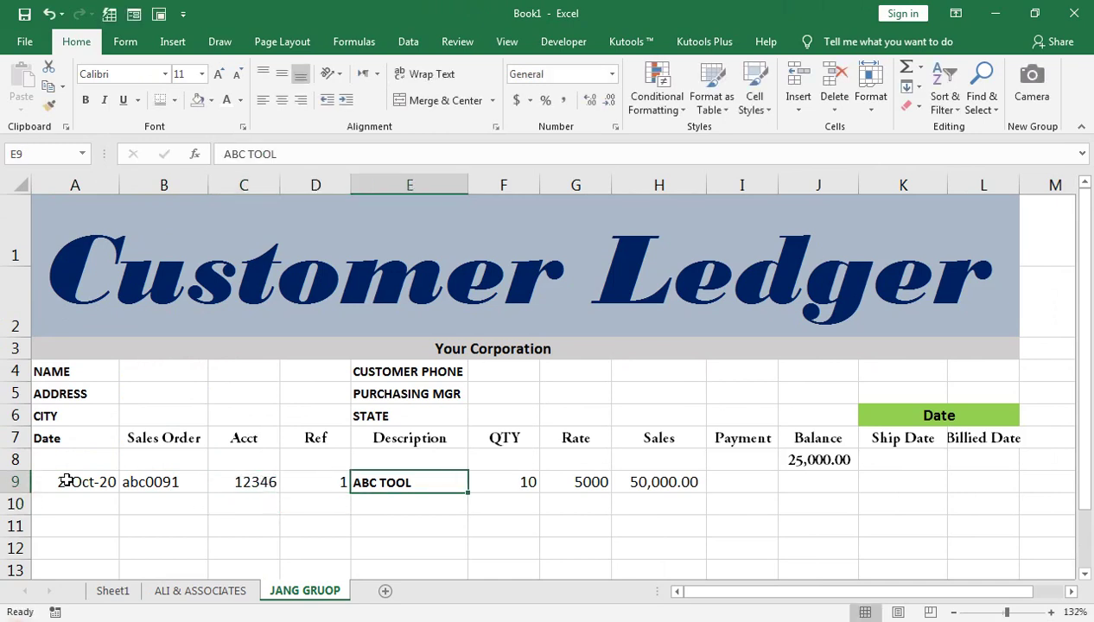
{"action": "key", "text": "Right"}
{"action": "type", "text": "5"}
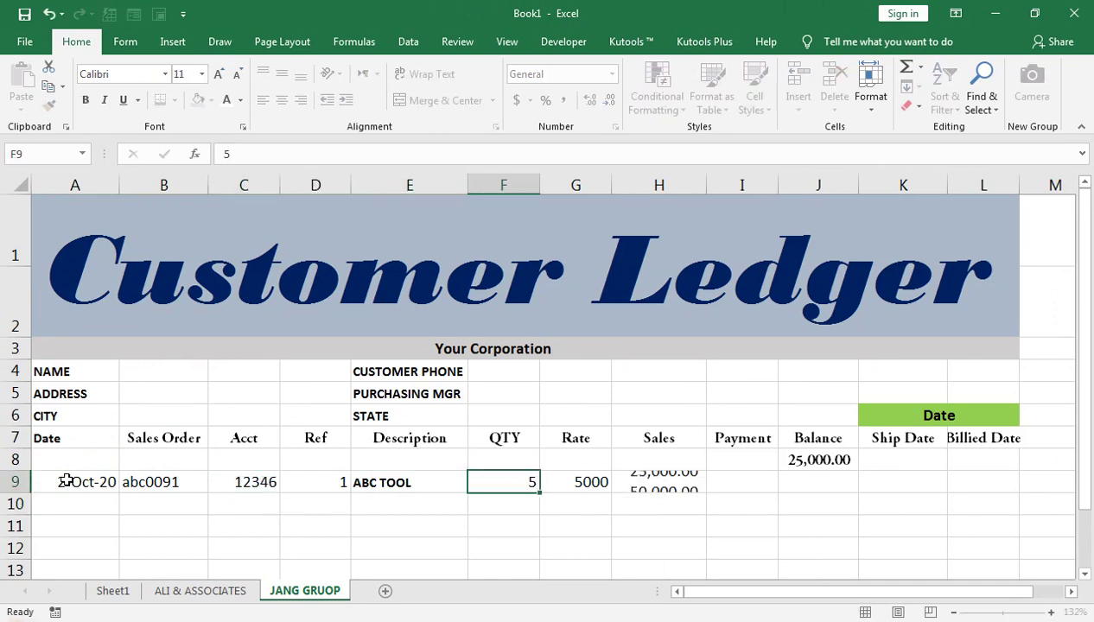
{"action": "key", "text": "Right"}
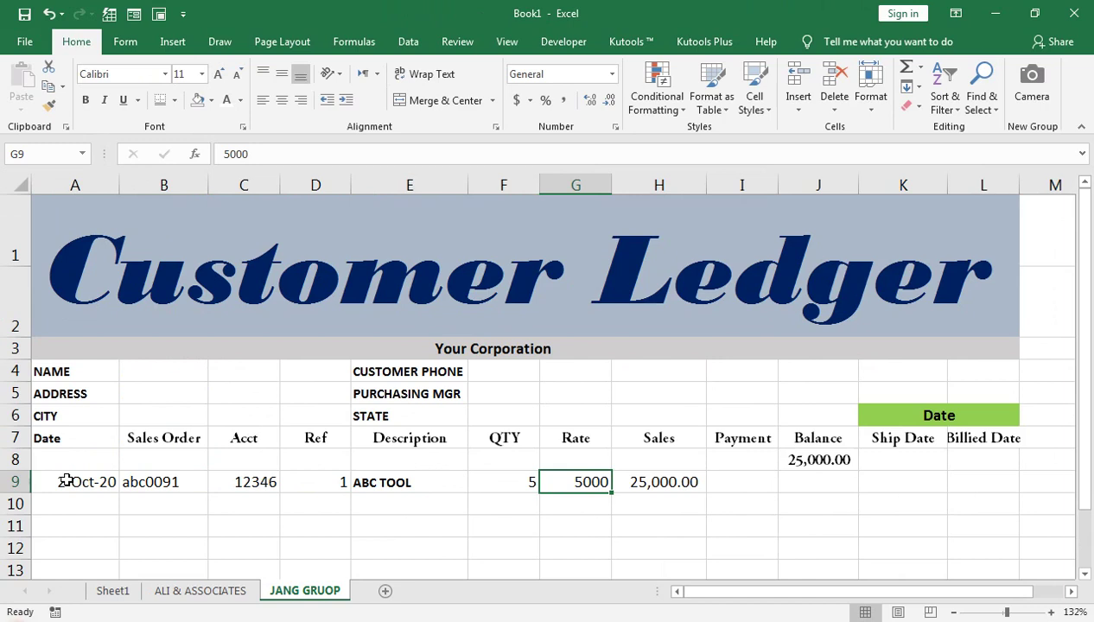
Enter the running balance formula =J8+H9-I9 in Balance cell J9 of the JANG GRUOP sheet
{"action": "key", "text": "Right"}
{"action": "key", "text": "Right"}
{"action": "key", "text": "Right"}
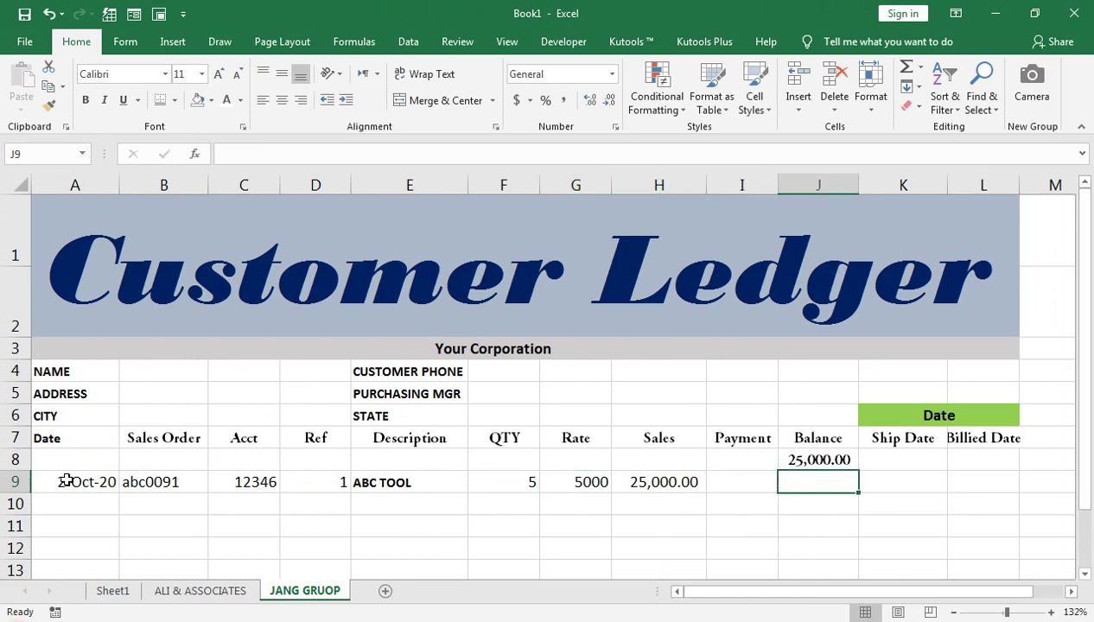
{"action": "type", "text": "="}
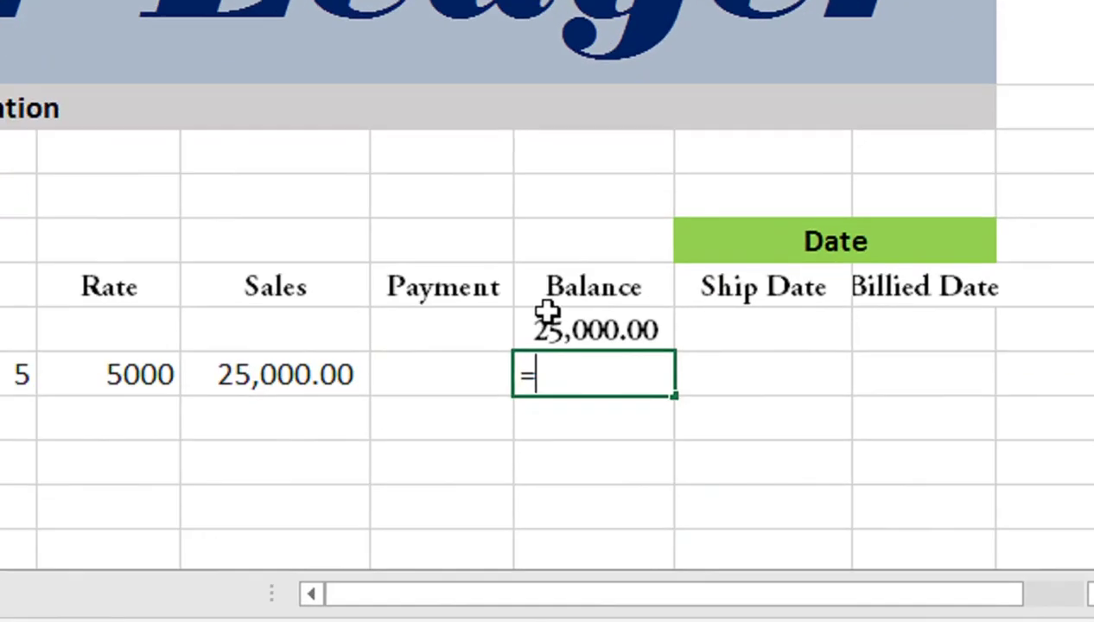
{"action": "left_click", "coordinate": [793, 453]}
{"action": "type", "text": "+"}
{"action": "key", "text": "Left"}
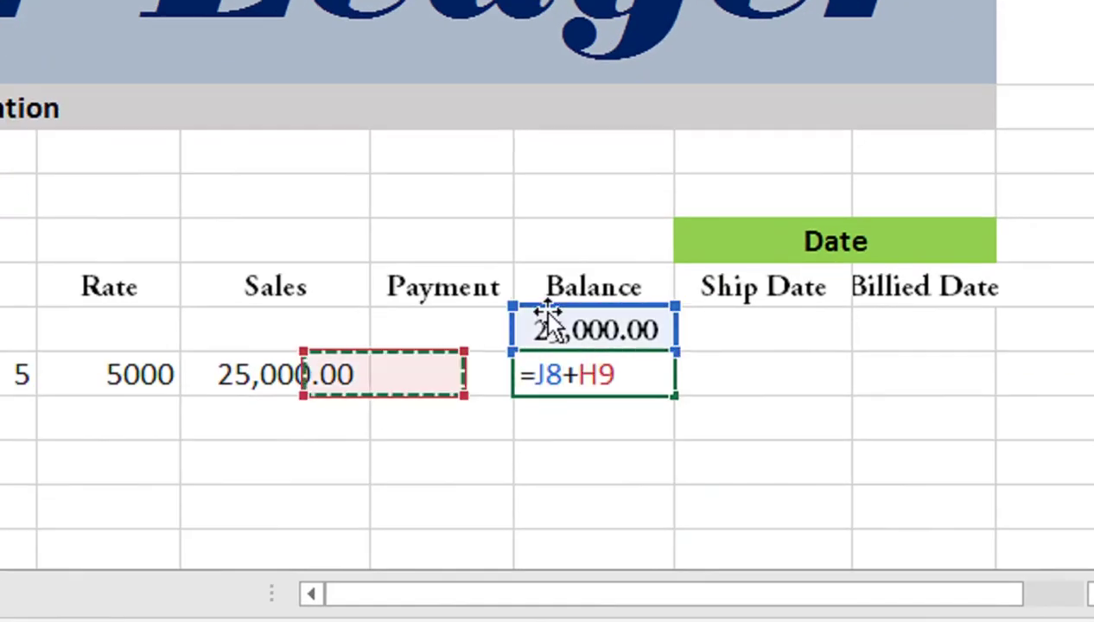
{"action": "key", "text": "Left"}
{"action": "type", "text": "-"}
{"action": "key", "text": "Left"}
{"action": "key", "text": "Return"}
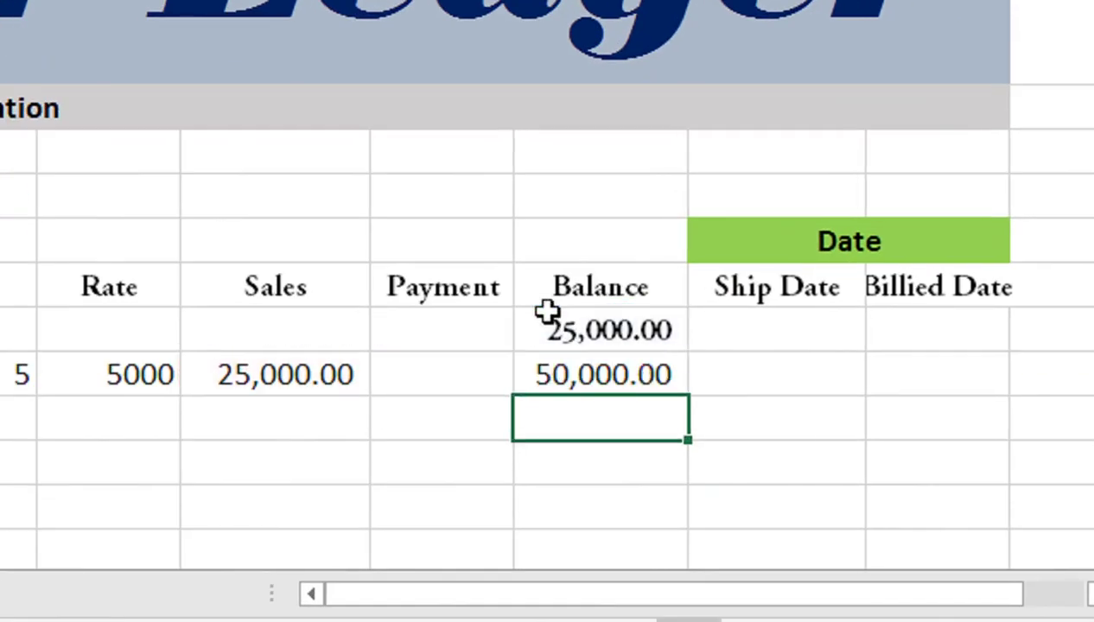
Fill the running balance formula from J9 down through J18
{"action": "left_click", "coordinate": [597, 357]}
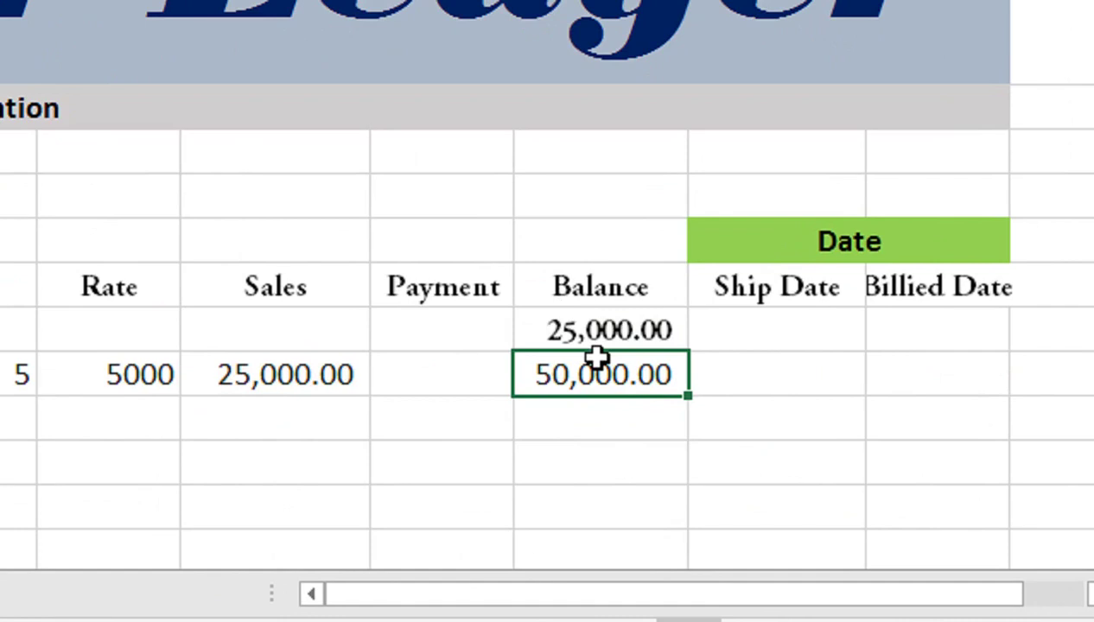
{"action": "key", "text": "shift+Down"}
{"action": "key", "text": "shift+Down"}
{"action": "key", "text": "shift+Down"}
{"action": "key", "text": "shift+Down"}
{"action": "key", "text": "shift+Down"}
{"action": "key", "text": "shift+Down"}
{"action": "key", "text": "shift+Down"}
{"action": "key", "text": "shift+Down"}
{"action": "key", "text": "shift+Down"}
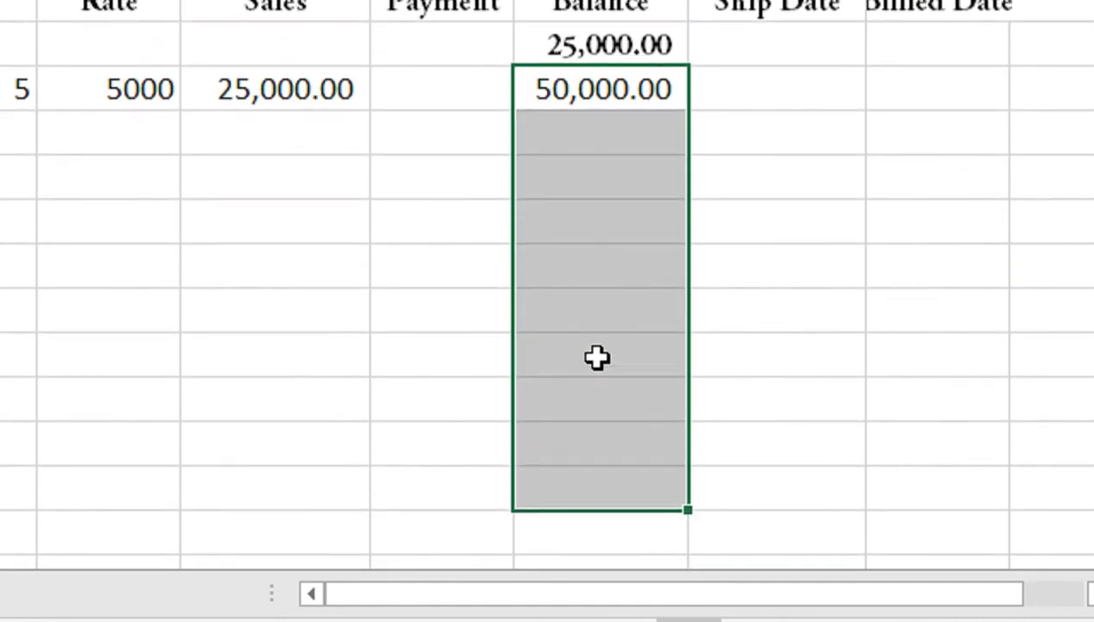
{"action": "key", "text": "ctrl+d"}
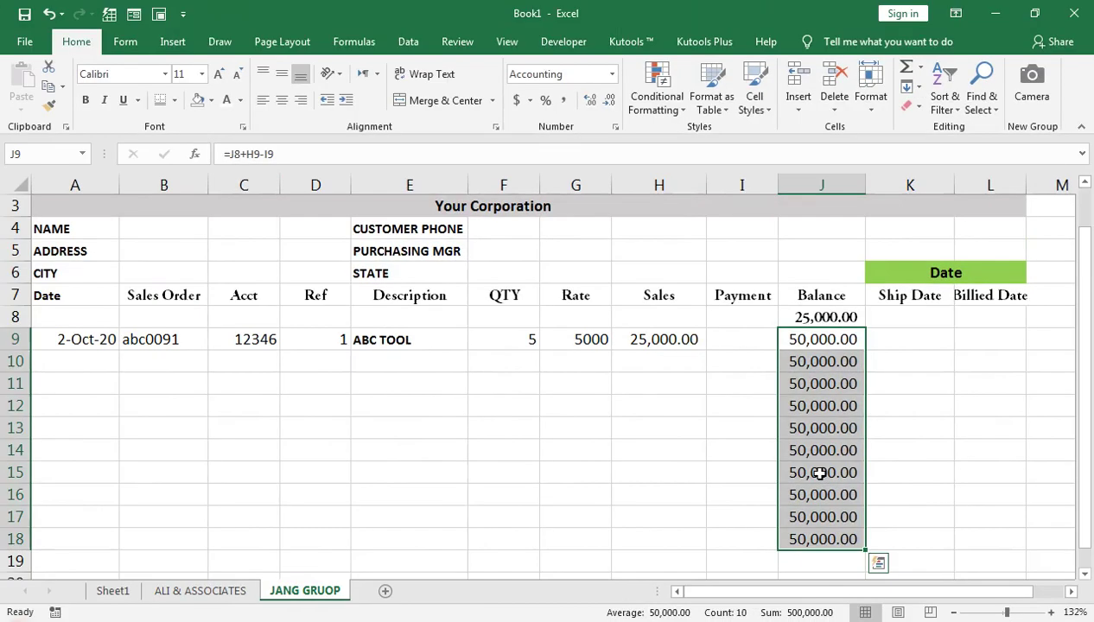
{"action": "key", "text": "Return"}
Merge and center G5:H5 on the JANG GRUOP sheet and enter the label Current Balance
{"action": "key", "text": "Up"}
{"action": "key", "text": "Up"}
{"action": "key", "text": "Up"}
{"action": "key", "text": "Up"}
{"action": "key", "text": "Up"}
{"action": "key", "text": "Up"}
{"action": "key", "text": "Left"}
{"action": "key", "text": "Left"}
{"action": "key", "text": "Left"}
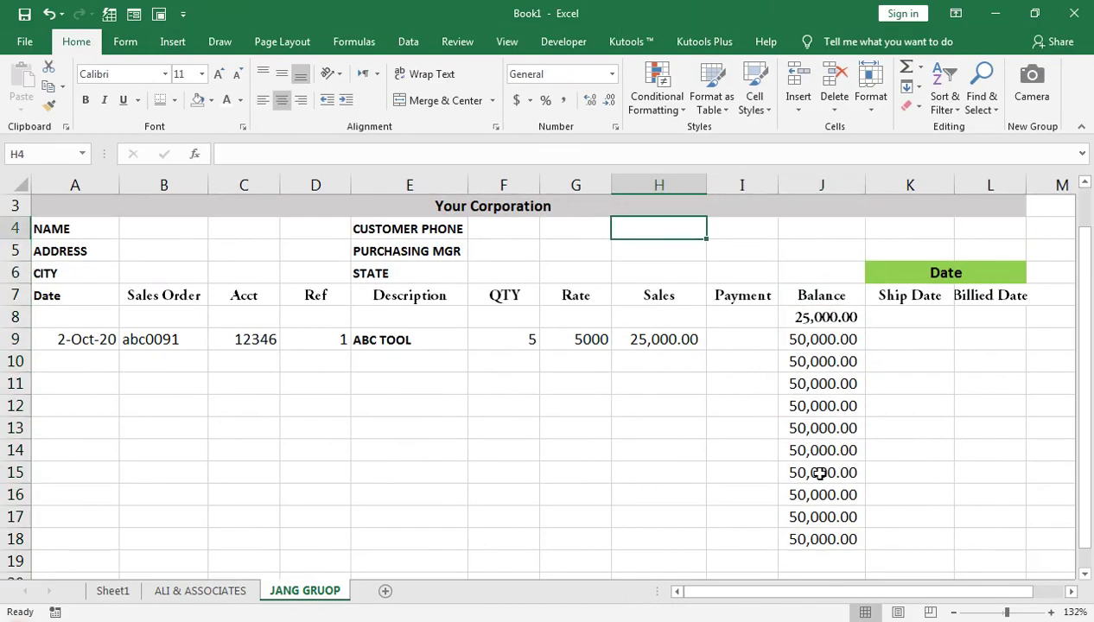
{"action": "key", "text": "Up"}
{"action": "key", "text": "Up"}
{"action": "key", "text": "Down"}
{"action": "key", "text": "Down"}
{"action": "key", "text": "Down"}
{"action": "key", "text": "Down"}
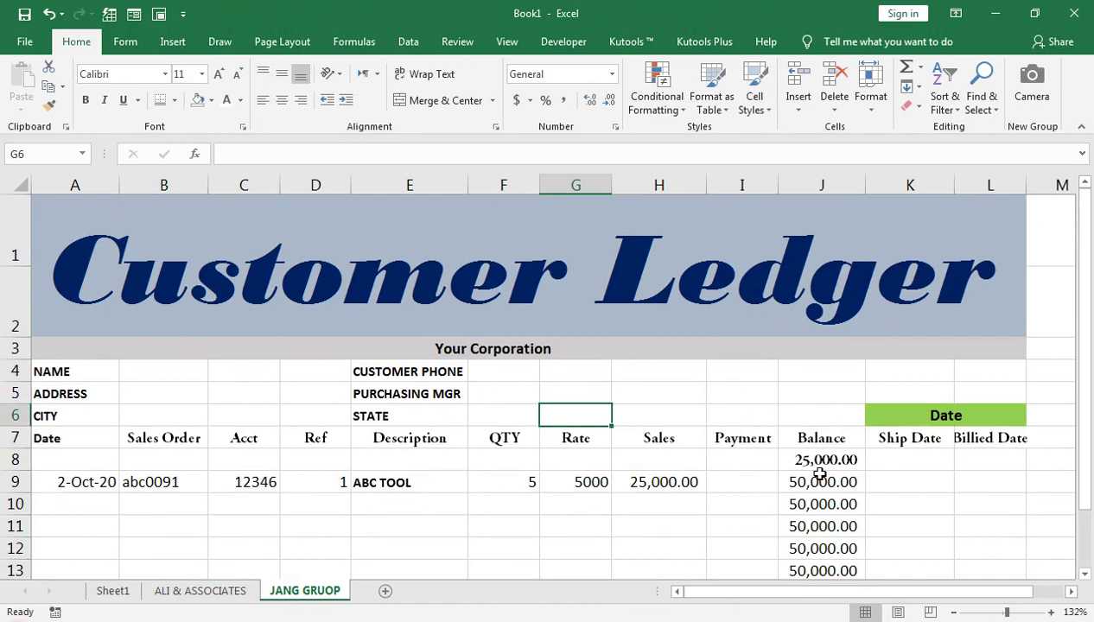
{"action": "key", "text": "shift+Right"}
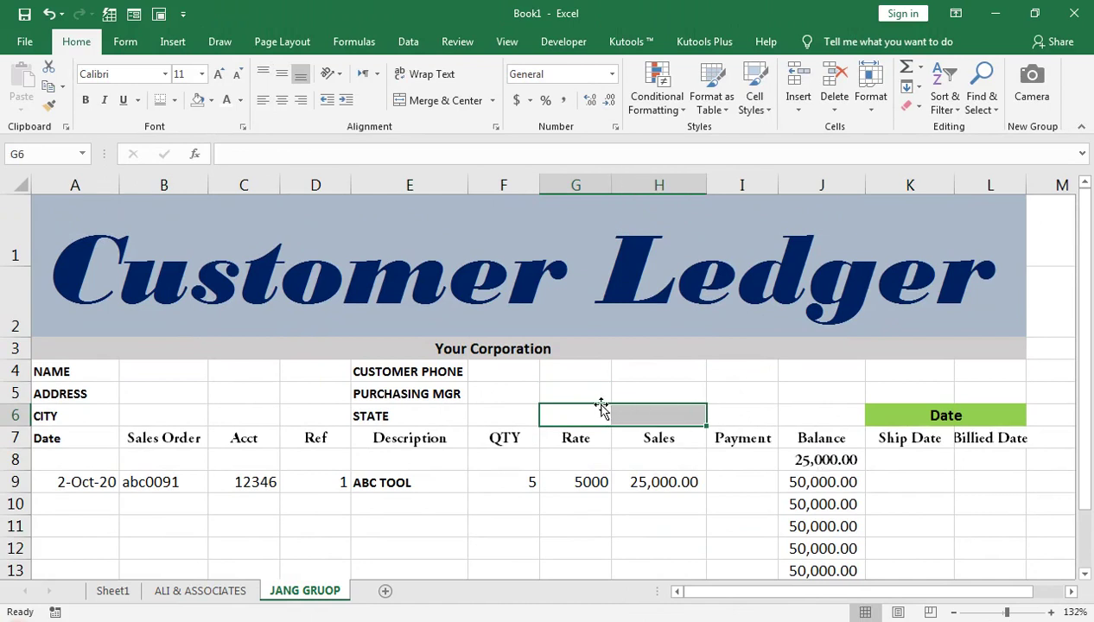
{"action": "left_click_drag", "start_coordinate": [603, 399], "coordinate": [658, 394]}
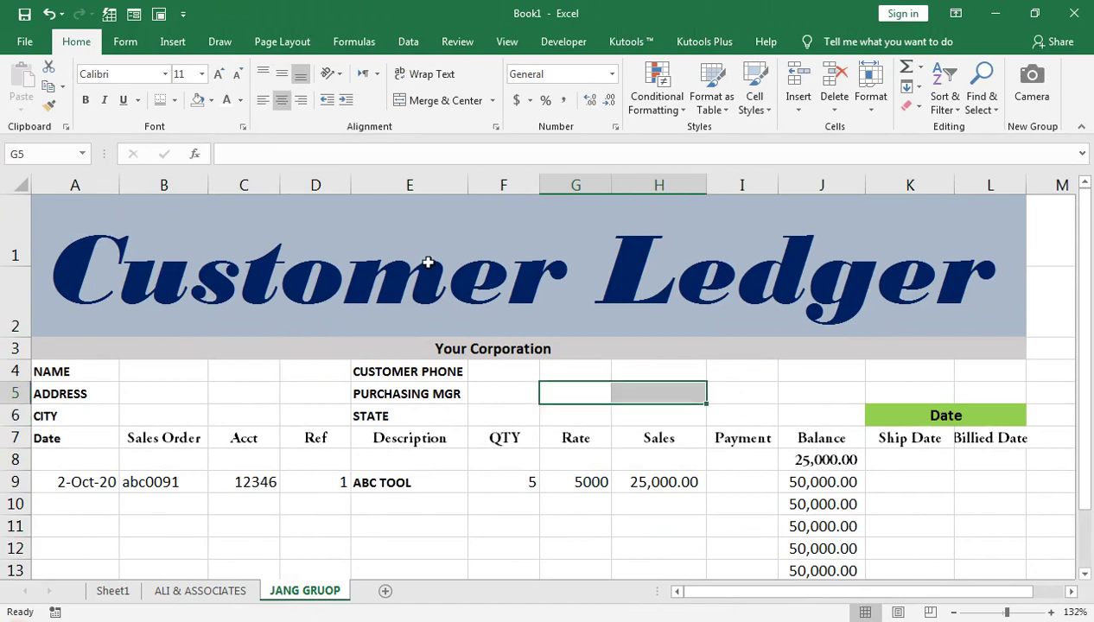
{"action": "left_click", "coordinate": [419, 100]}
{"action": "type", "text": "Cu"}
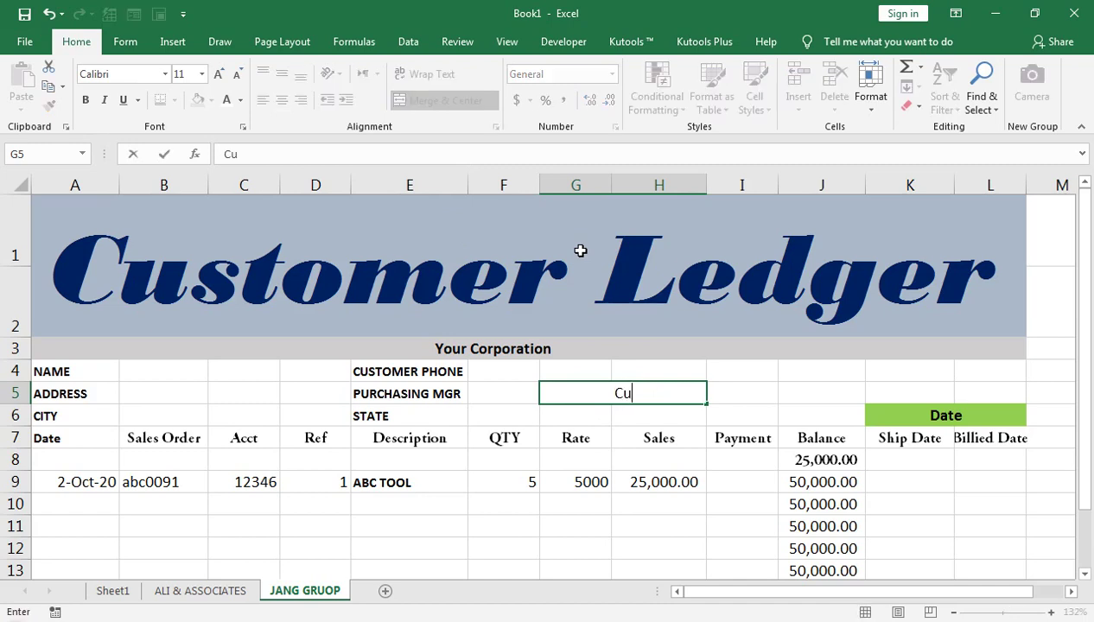
{"action": "type", "text": "rrent Balance"}
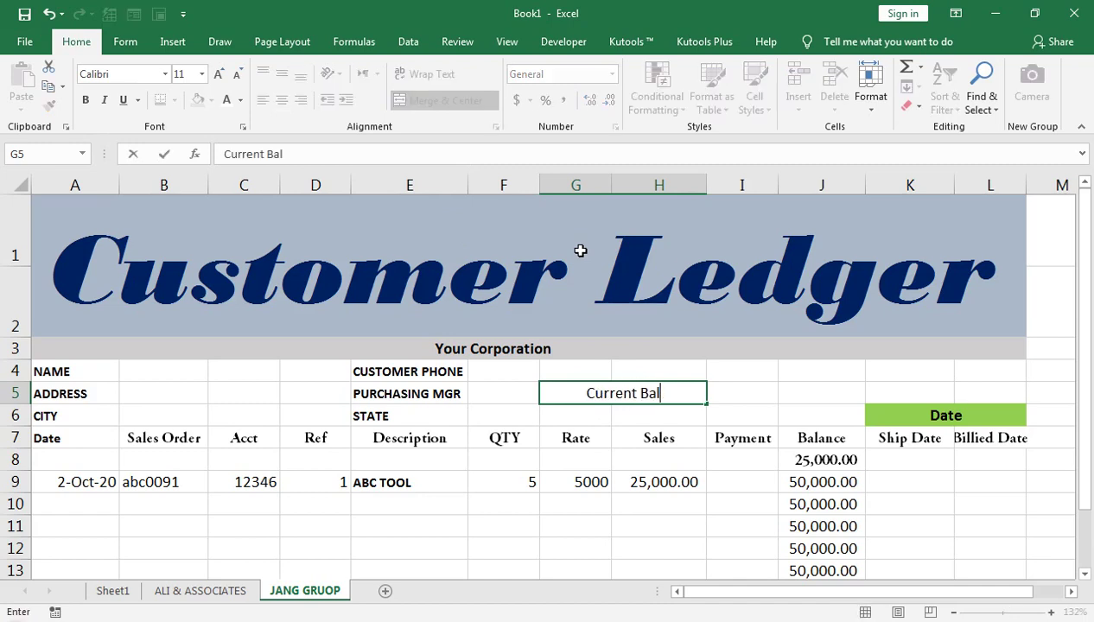
{"action": "key", "text": "Tab"}
Enter the current balance formula =SUM(H9:H20)-SUM(I9:I20)+J8 in cell I5 of the JANG GRUOP sheet
{"action": "type", "text": "=su"}
{"action": "key", "text": "Tab"}
{"action": "key", "text": "Down"}
{"action": "key", "text": "Left"}
{"action": "key", "text": "Down"}
{"action": "key", "text": "Down"}
{"action": "key", "text": "Down"}
{"action": "key", "text": "shift+Down"}
{"action": "key", "text": "shift+Down"}
{"action": "key", "text": "shift+Down"}
{"action": "key", "text": "shift+Down"}
{"action": "key", "text": "shift+Down"}
{"action": "key", "text": "shift+Down"}
{"action": "key", "text": "shift+Down"}
{"action": "key", "text": "shift+Down"}
{"action": "key", "text": "shift+Down"}
{"action": "key", "text": "shift+Down"}
{"action": "key", "text": "shift+Down"}
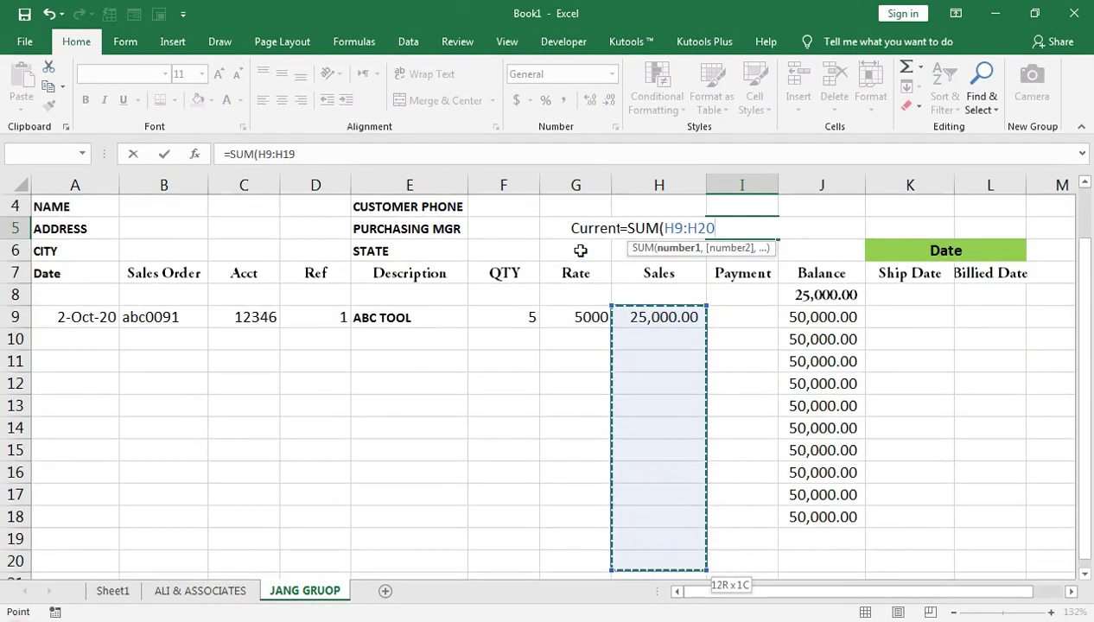
{"action": "type", "text": ")"}
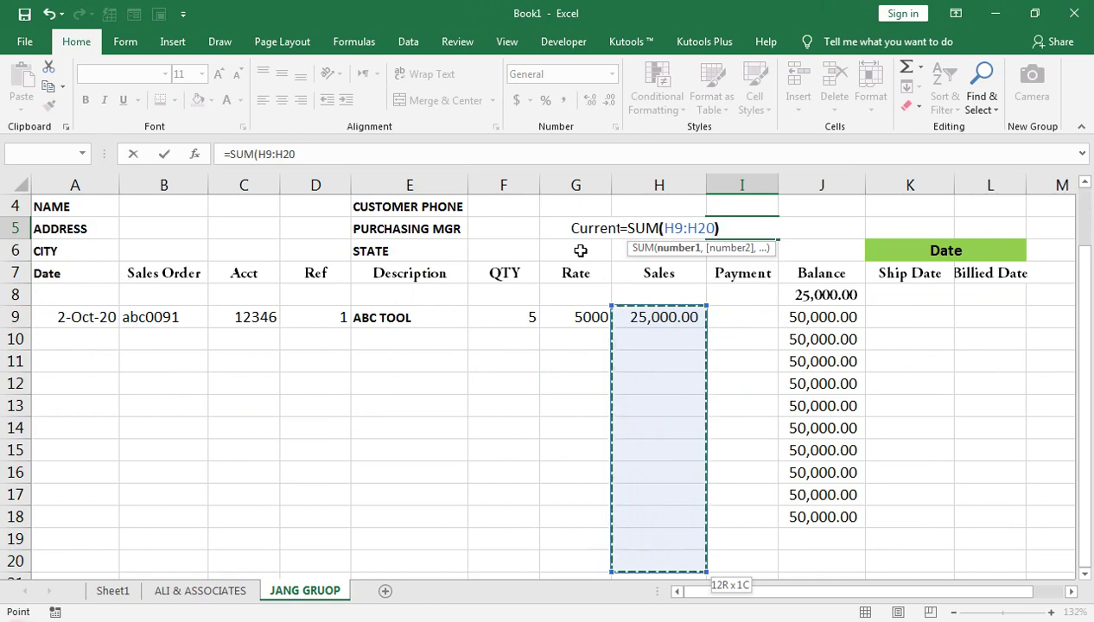
{"action": "type", "text": "-sum"}
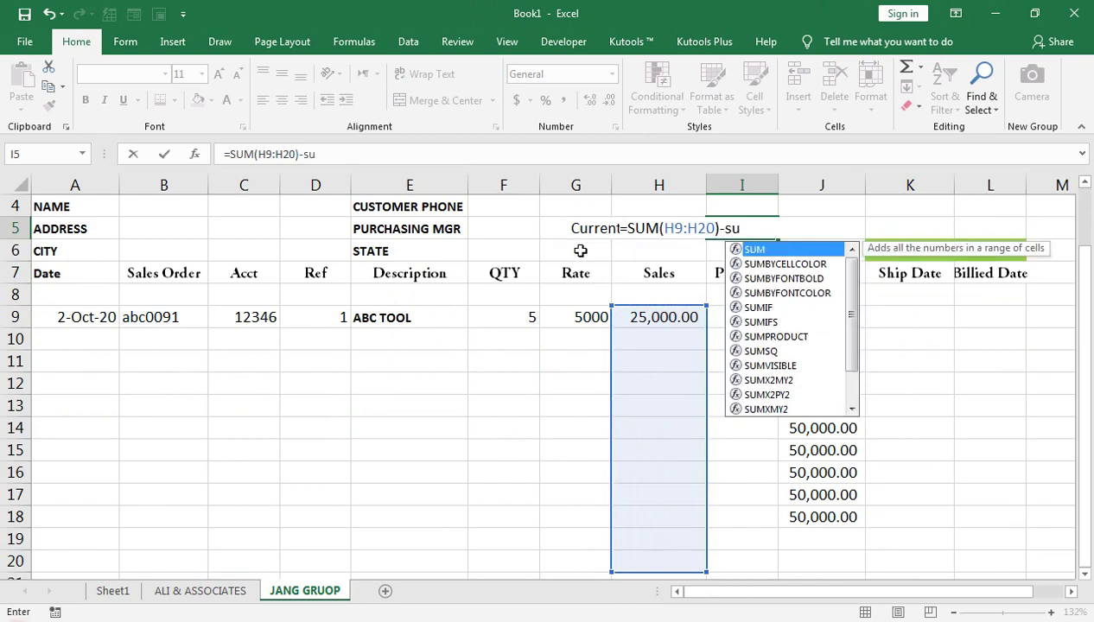
{"action": "key", "text": "Tab"}
{"action": "key", "text": "Right"}
{"action": "key", "text": "Down"}
{"action": "key", "text": "Down"}
{"action": "key", "text": "Down"}
{"action": "key", "text": "Down"}
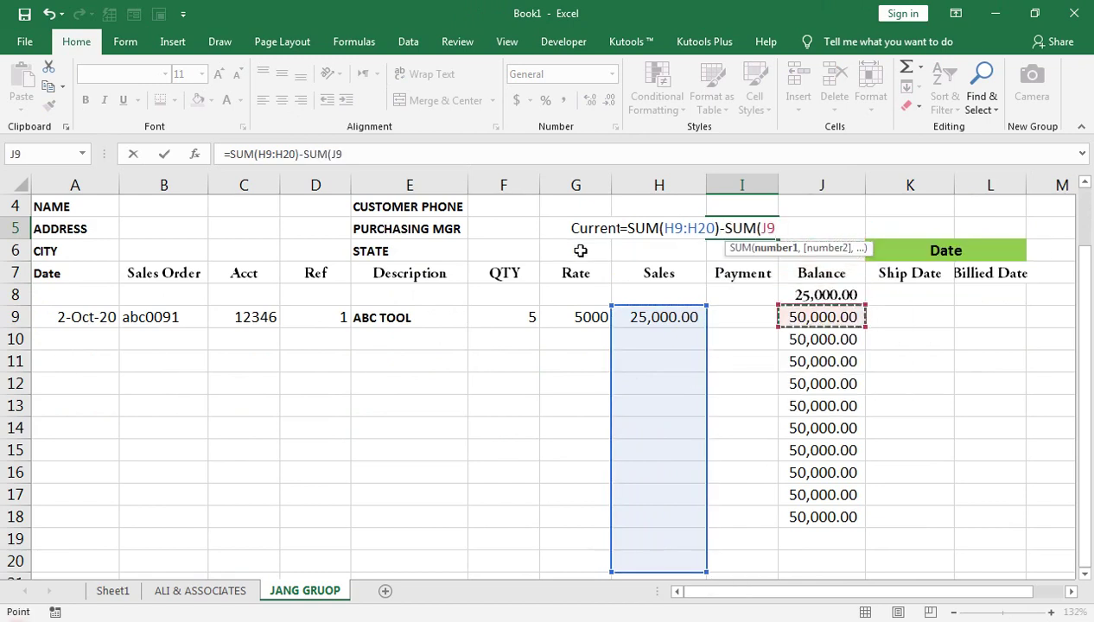
{"action": "key", "text": "Left"}
{"action": "key", "text": "shift+Down"}
{"action": "key", "text": "shift+Down"}
{"action": "key", "text": "shift+Down"}
{"action": "key", "text": "shift+Down"}
{"action": "key", "text": "shift+Down"}
{"action": "key", "text": "shift+Down"}
{"action": "key", "text": "shift+Down"}
{"action": "key", "text": "shift+Down"}
{"action": "key", "text": "shift+Down"}
{"action": "key", "text": "shift+Down"}
{"action": "key", "text": "shift+Down"}
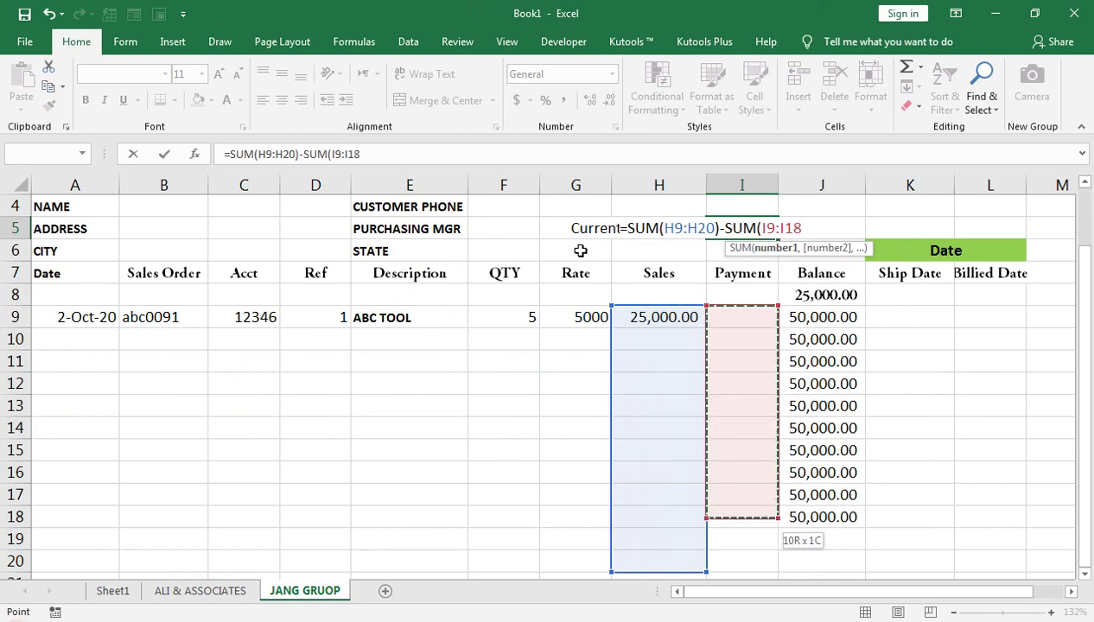
{"action": "type", "text": ")"}
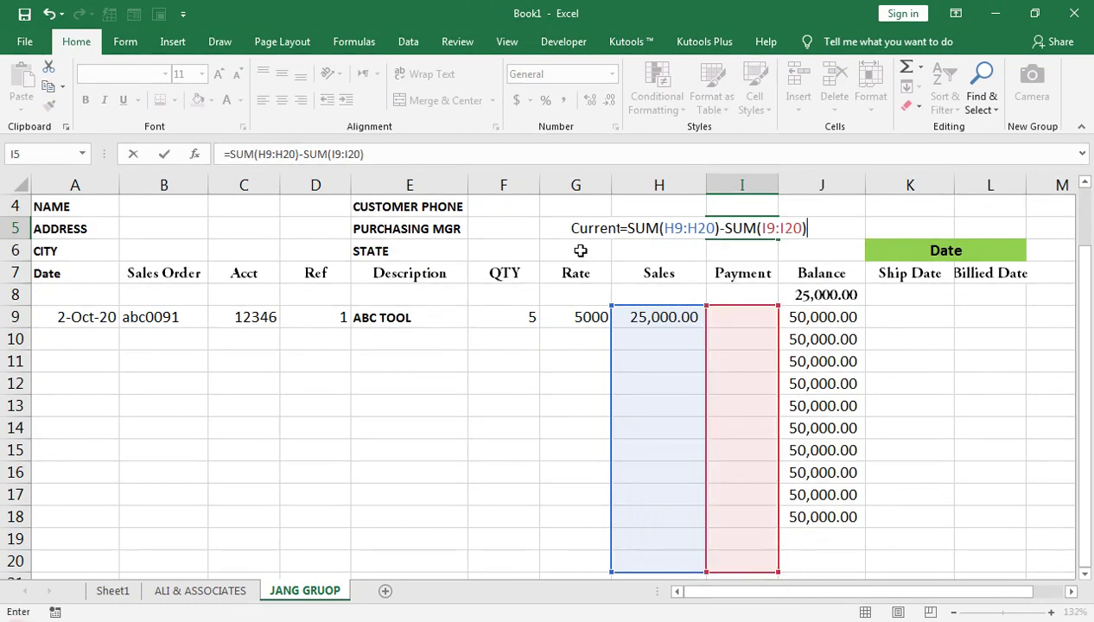
{"action": "left_click", "coordinate": [851, 295]}
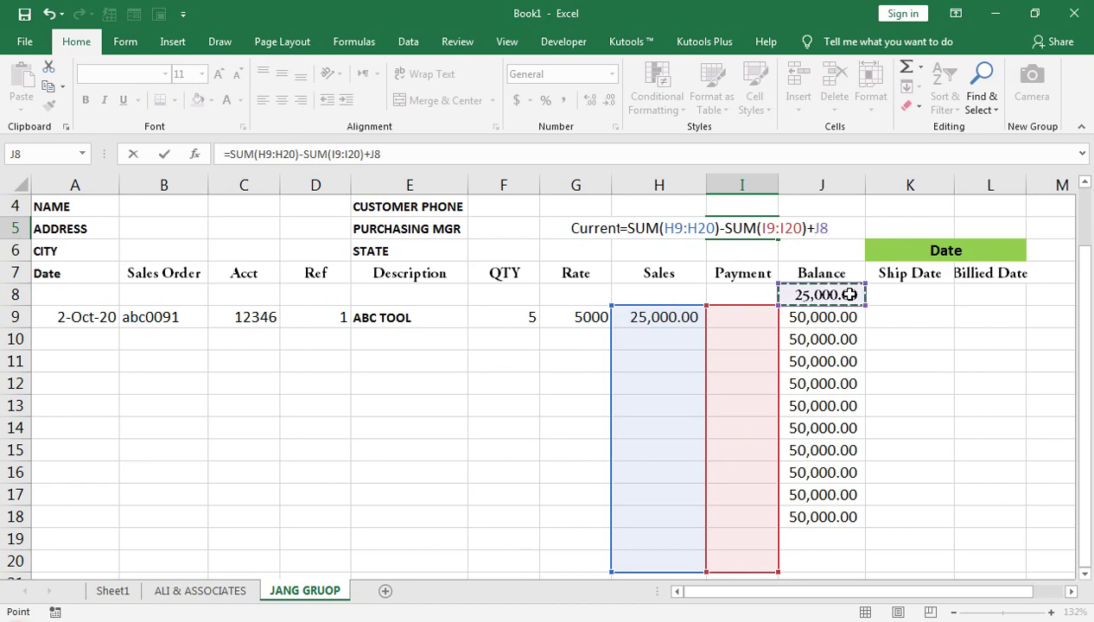
{"action": "key", "text": "Return"}
{"action": "scroll", "coordinate": [845, 290], "scroll_direction": "up", "scroll_amount": 1}
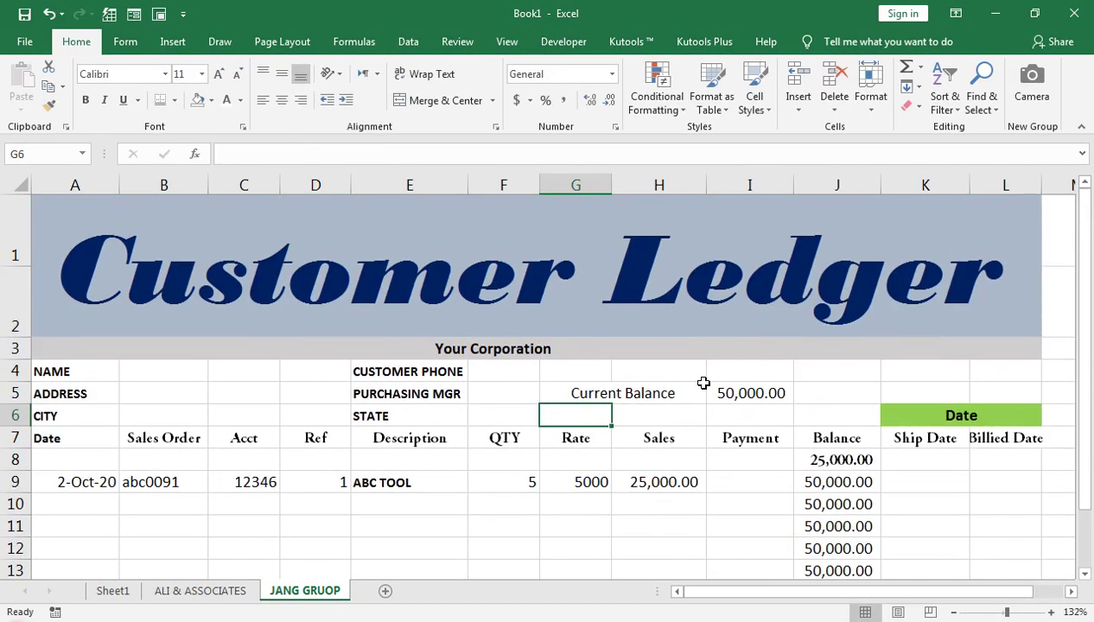
Link Jang Group's Balance cell C5 on Sheet1 to the current balance with the formula ='JANG GRUOP'!I5
{"action": "left_click", "coordinate": [119, 591]}
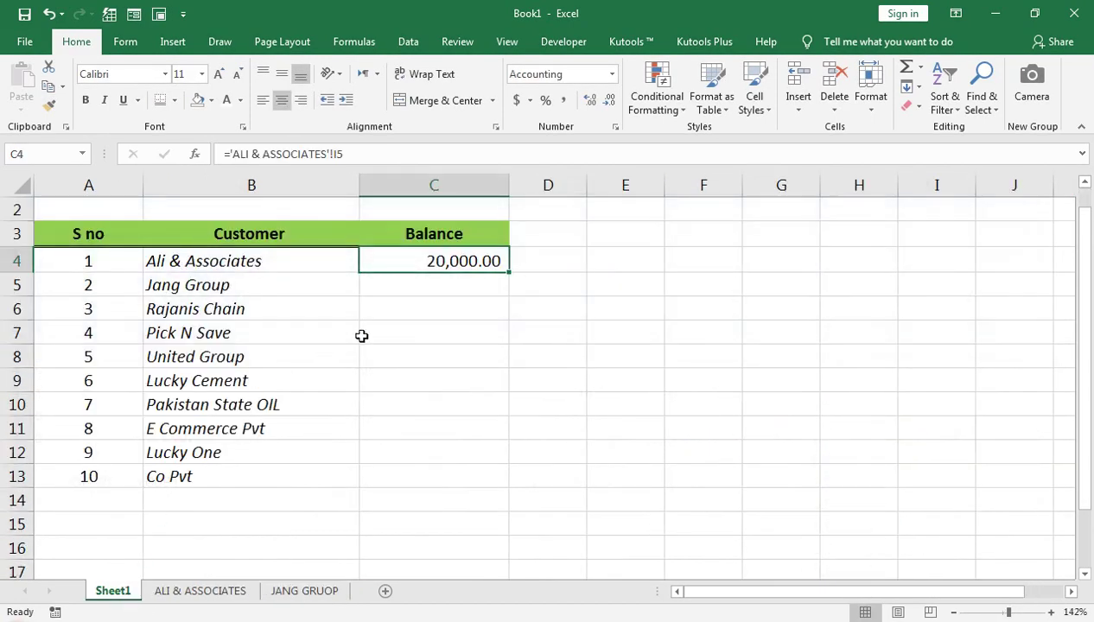
{"action": "left_click", "coordinate": [383, 288]}
{"action": "type", "text": "="}
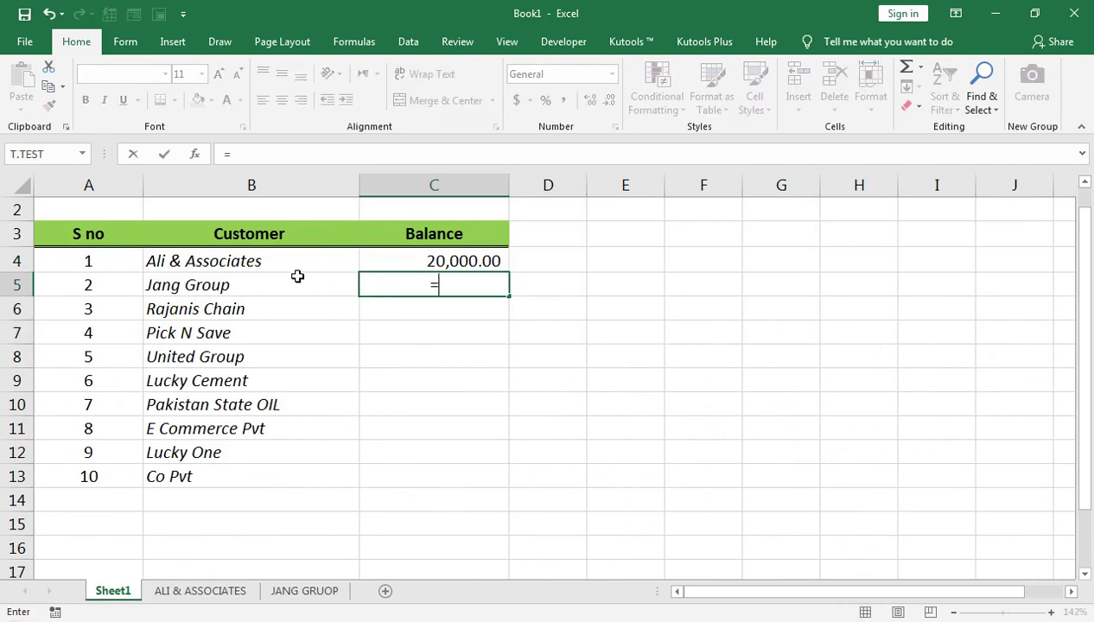
{"action": "left_click", "coordinate": [282, 592]}
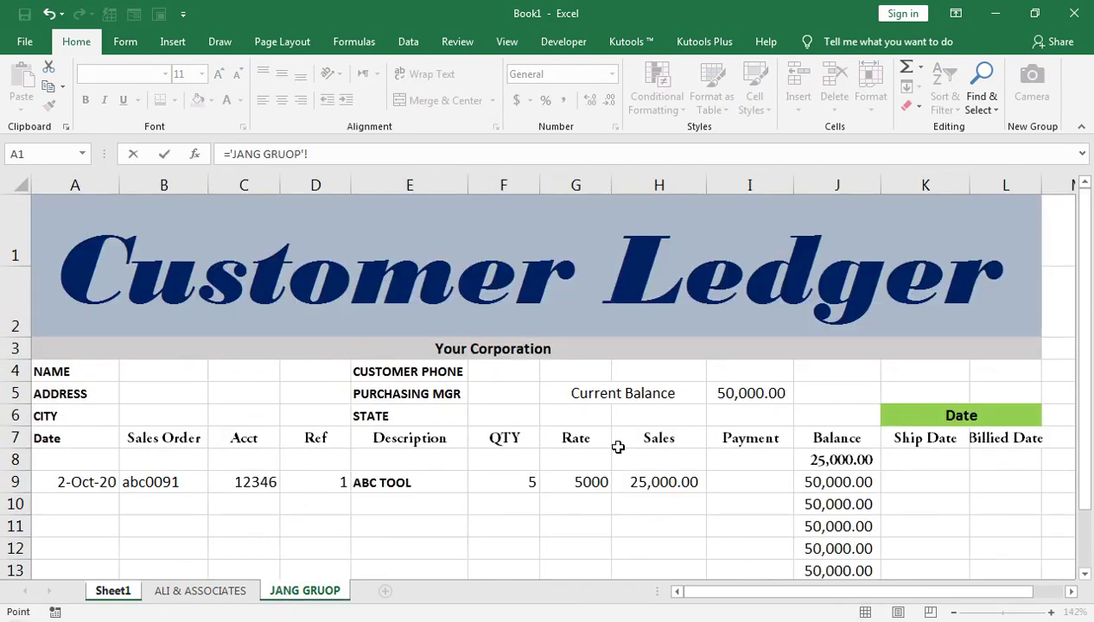
{"action": "left_click", "coordinate": [764, 391]}
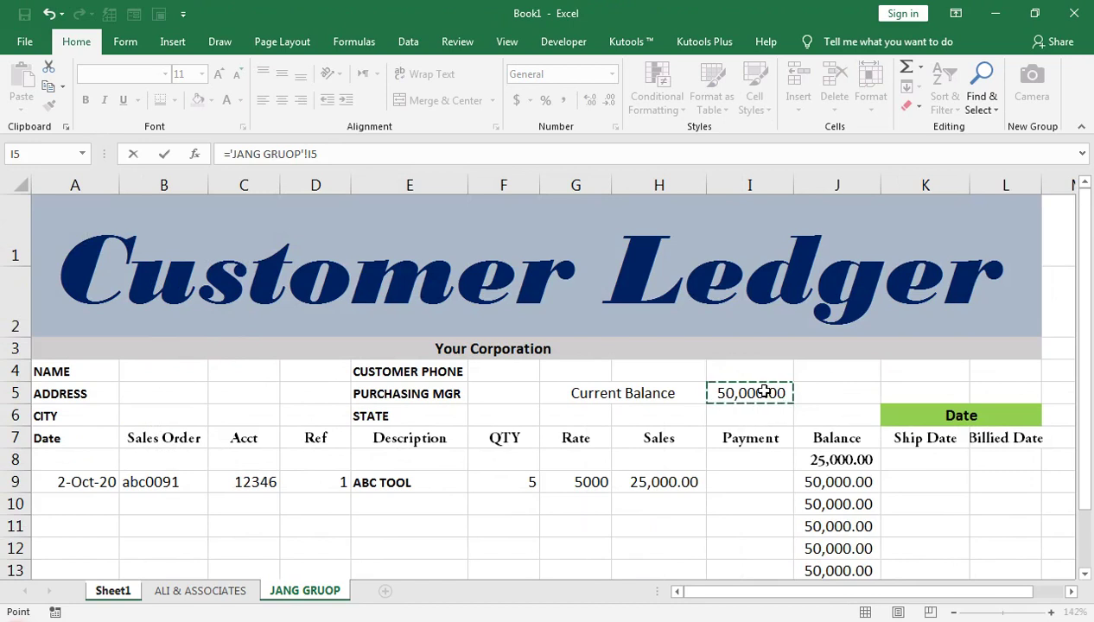
{"action": "key", "text": "Return"}
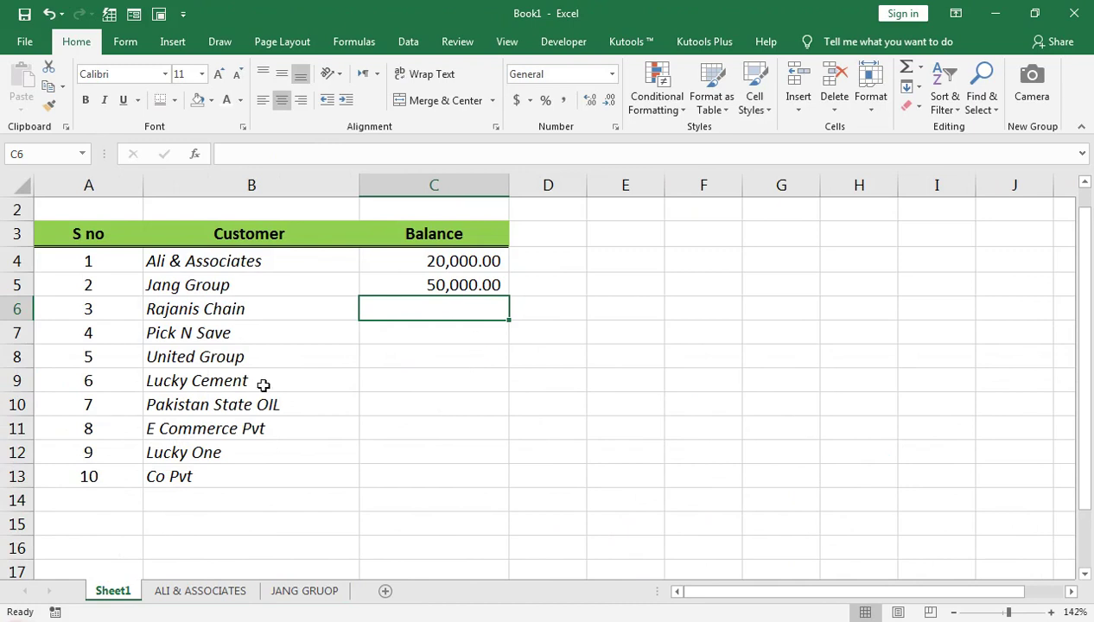
Compare Jang Group's entry in the Sheet1 customer list with the balances on the JANG GRUOP ledger sheet
{"action": "left_click", "coordinate": [305, 591]}
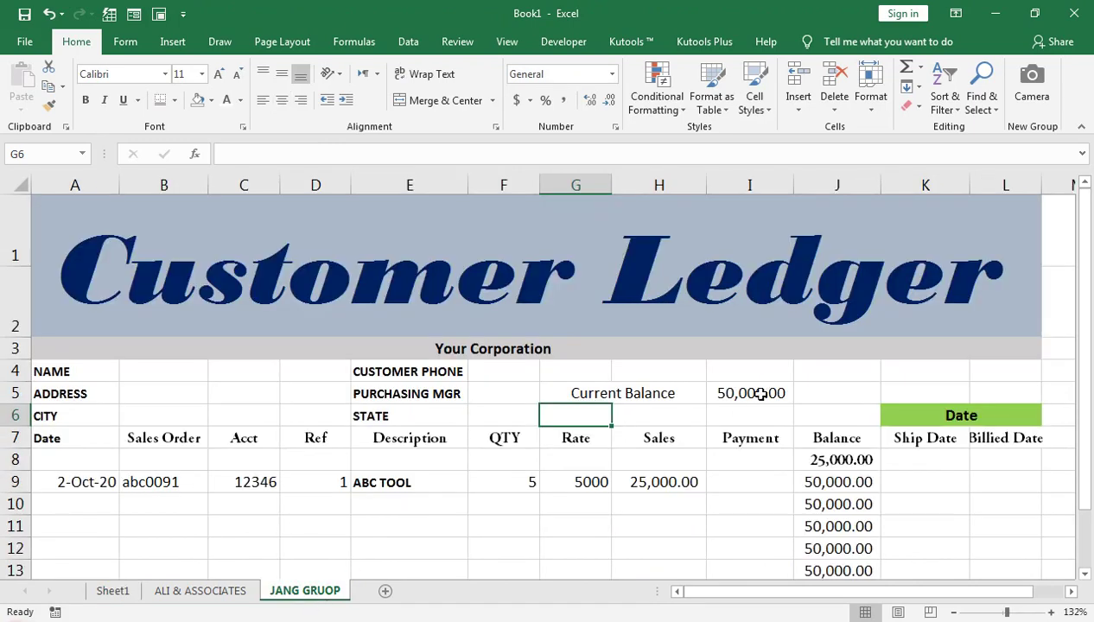
{"action": "left_click", "coordinate": [71, 500]}
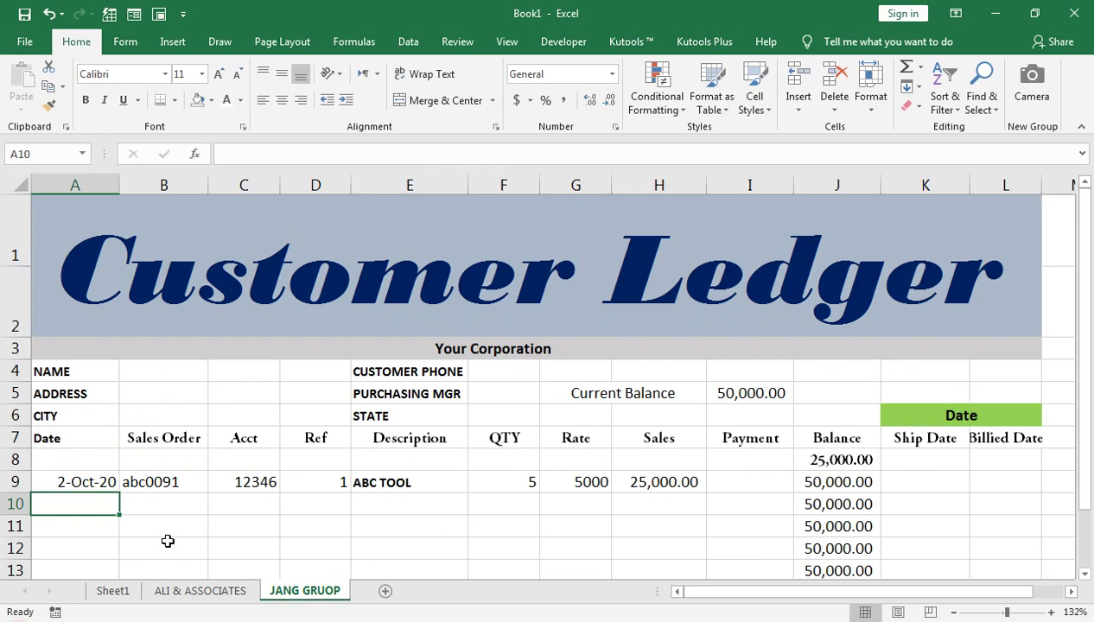
{"action": "left_click", "coordinate": [131, 591]}
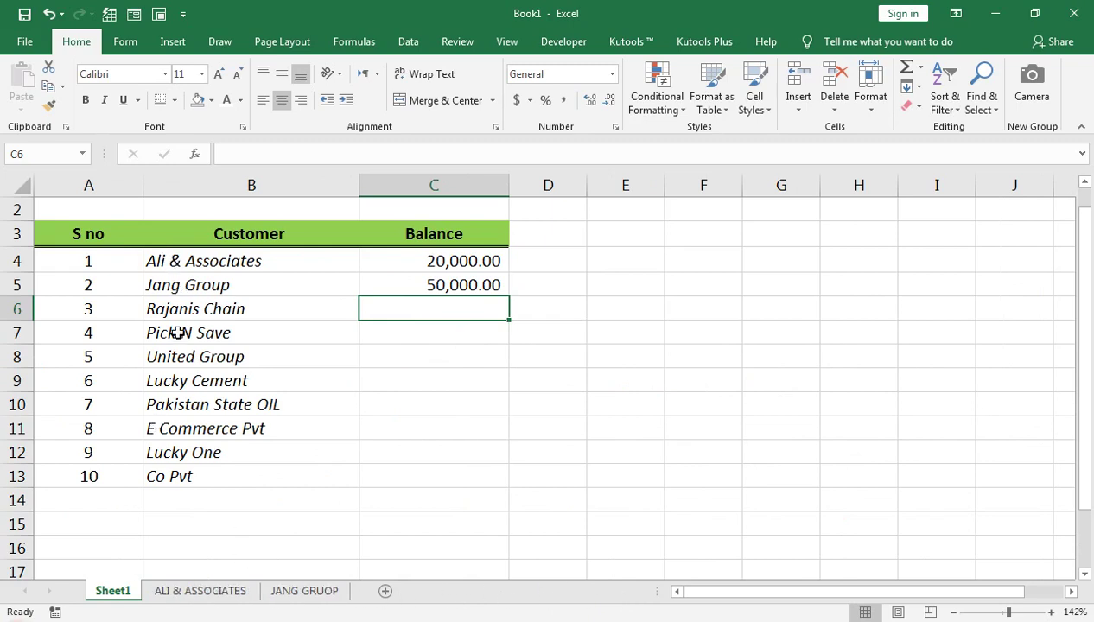
{"action": "left_click", "coordinate": [198, 284]}
{"action": "left_click", "coordinate": [277, 594]}
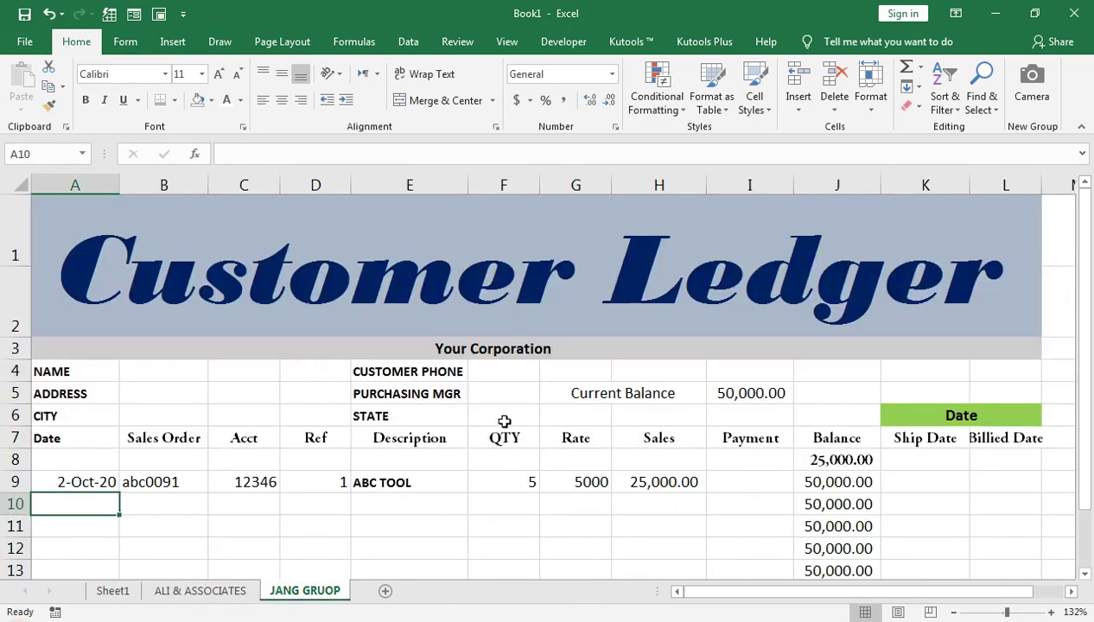
{"action": "scroll", "coordinate": [391, 447], "scroll_direction": "down", "scroll_amount": 1}
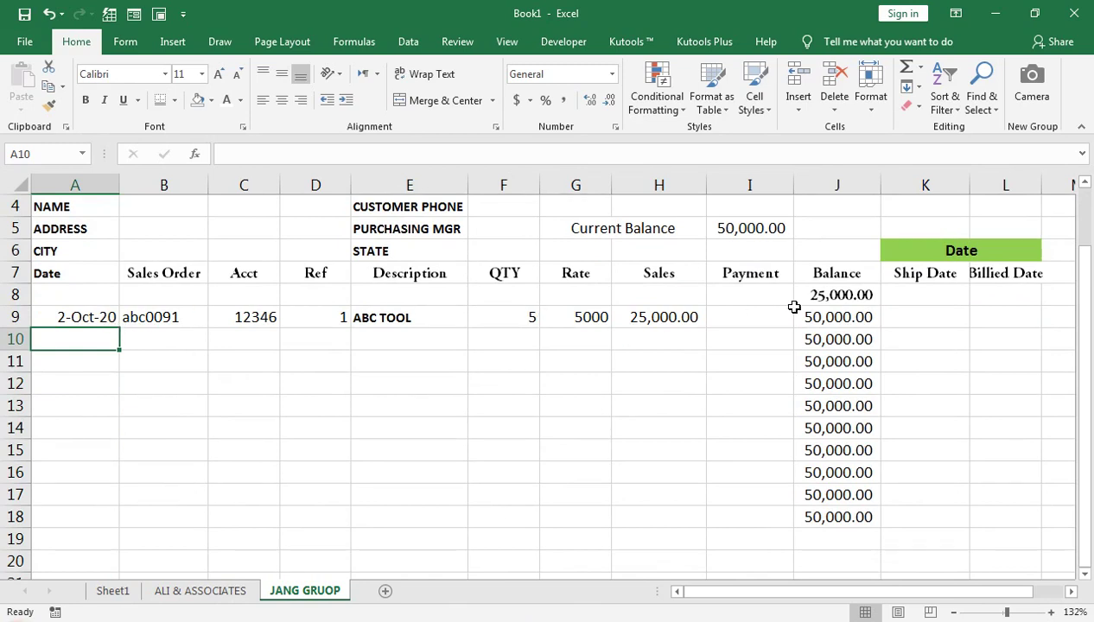
{"action": "scroll", "coordinate": [808, 339], "scroll_direction": "up", "scroll_amount": 1}
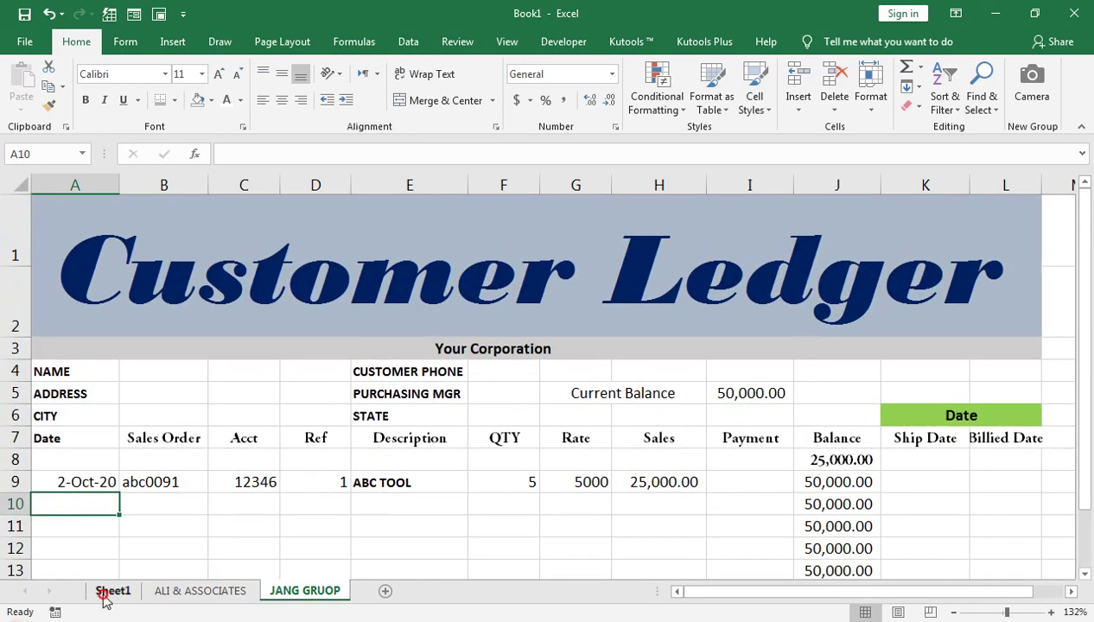
Hyperlink the Ali & Associates name in B4 of Sheet1 to cell A1 of the ALI & ASSOCIATES sheet in this workbook
{"action": "left_click", "coordinate": [103, 596]}
{"action": "left_click", "coordinate": [187, 261]}
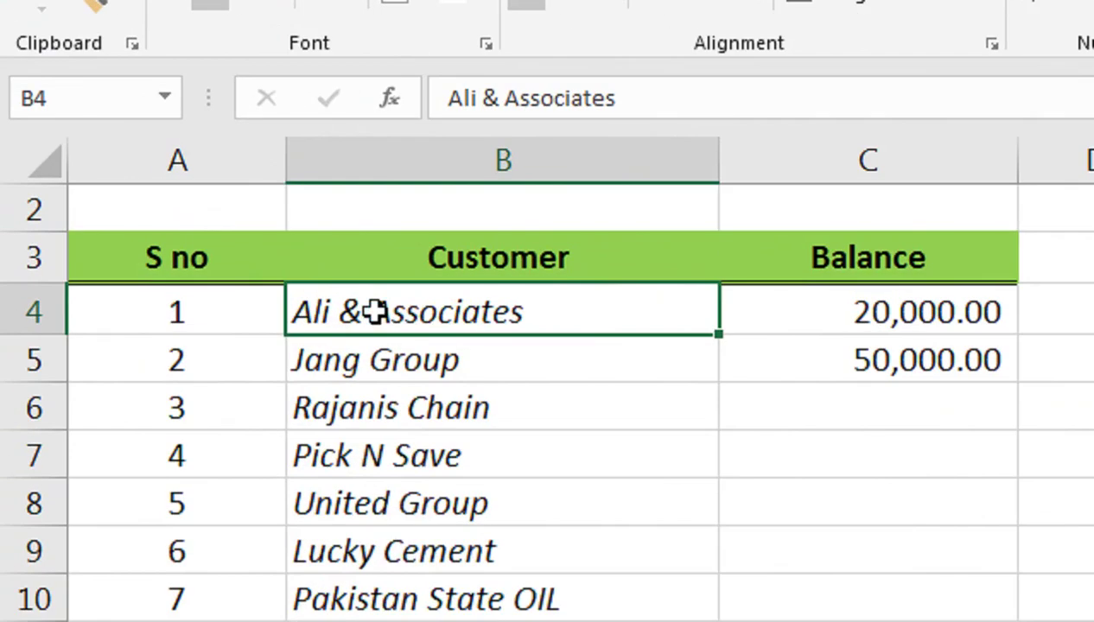
{"action": "right_click", "coordinate": [187, 261]}
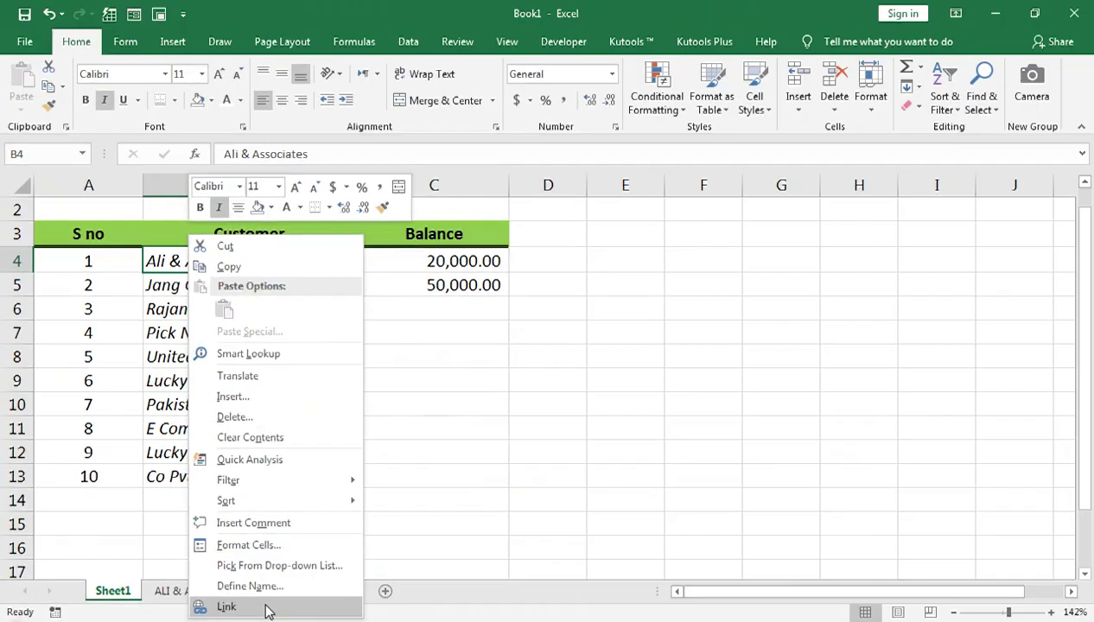
{"action": "left_click", "coordinate": [533, 596]}
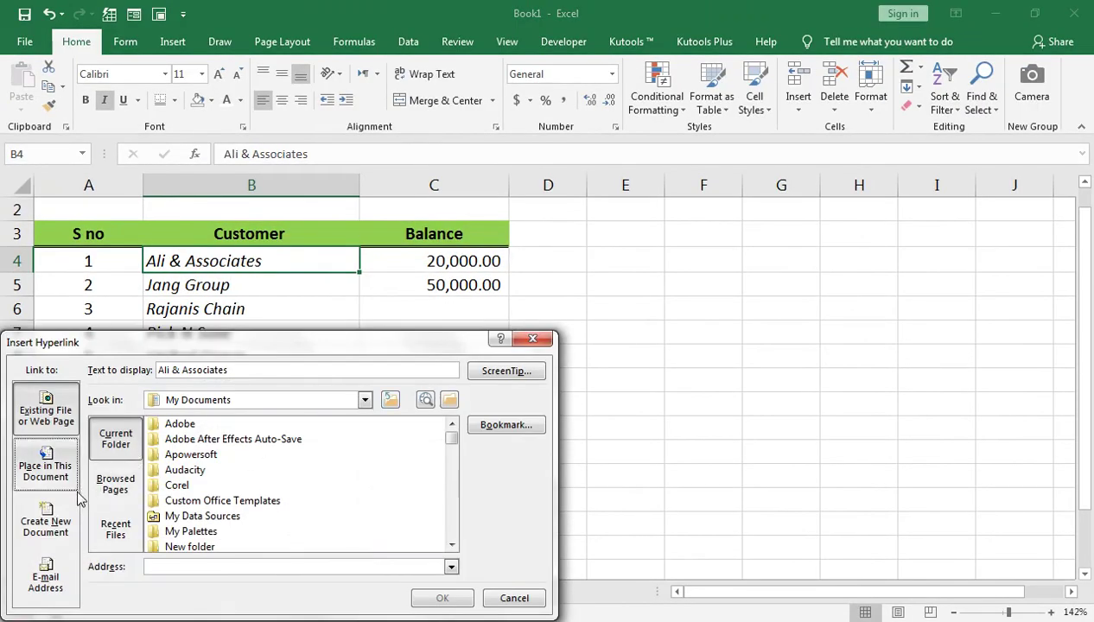
{"action": "left_click", "coordinate": [77, 477]}
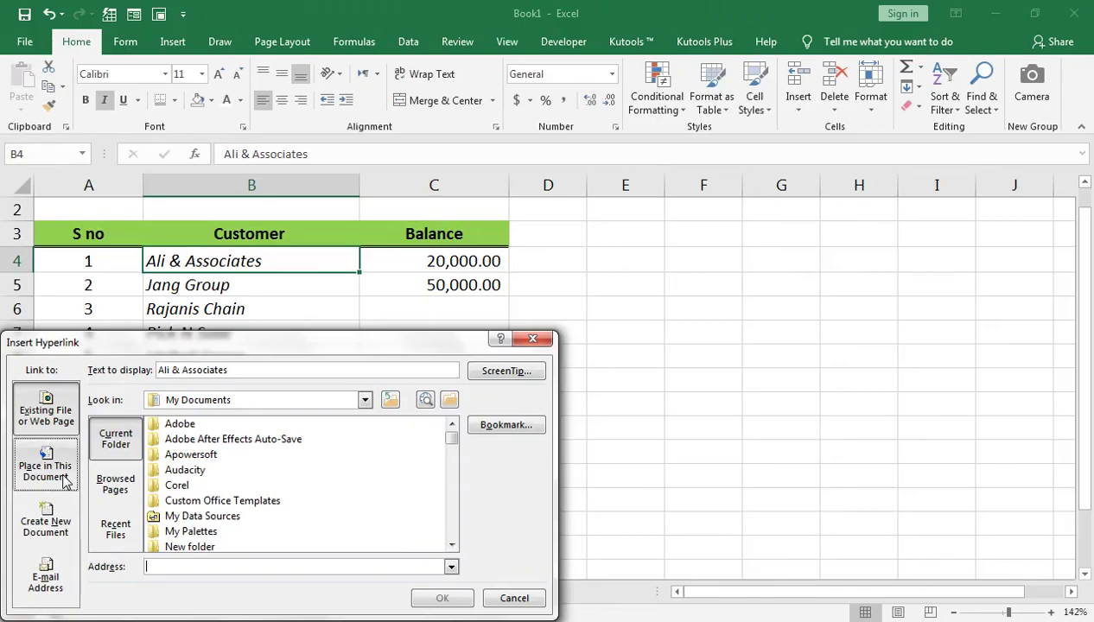
{"action": "left_click", "coordinate": [126, 328]}
{"action": "left_click", "coordinate": [393, 333]}
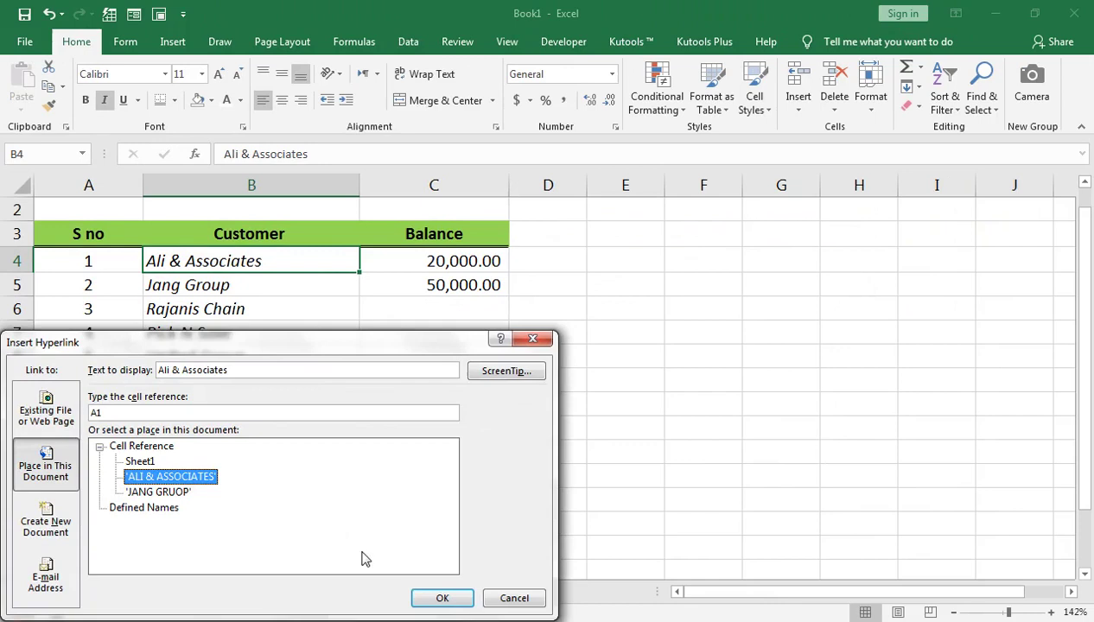
{"action": "left_click", "coordinate": [451, 598]}
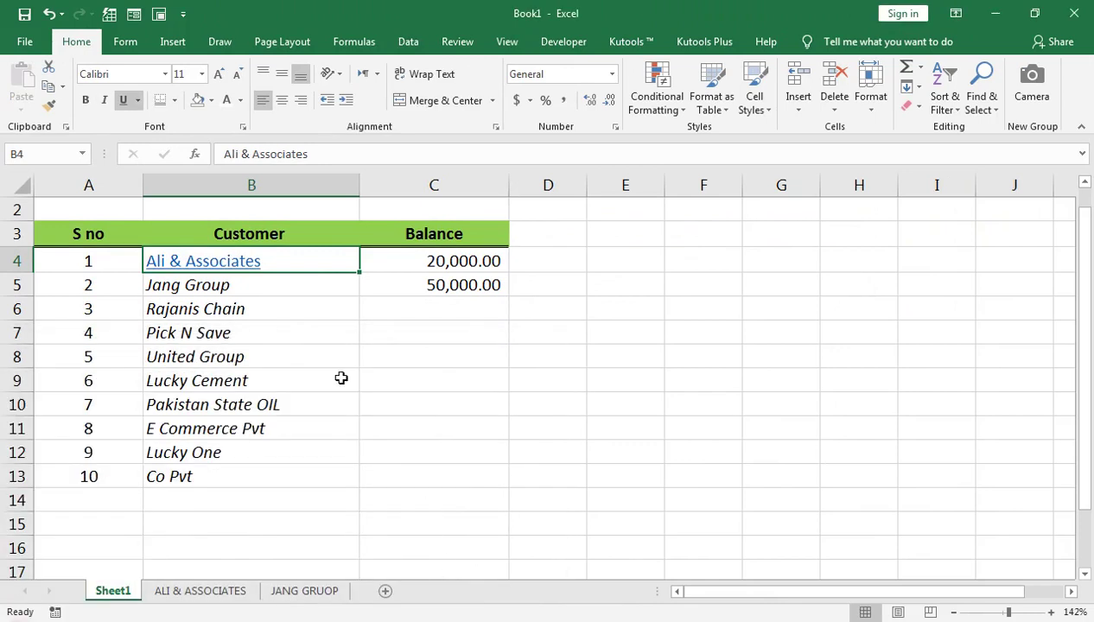
{"action": "left_click", "coordinate": [340, 377]}
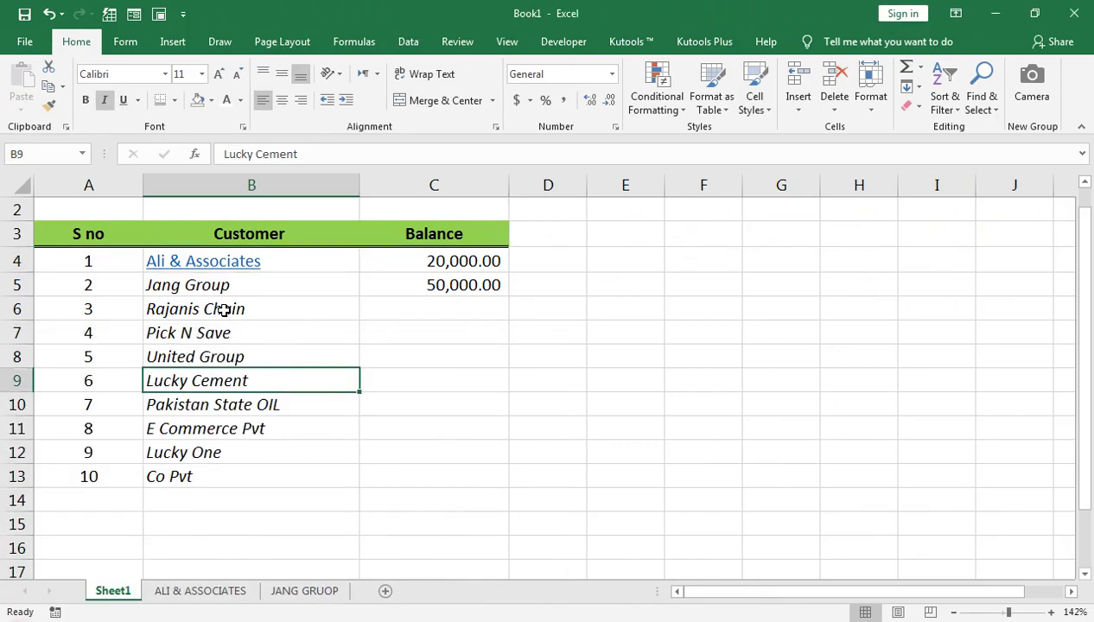
Hyperlink the Jang Group name in B5 of Sheet1 to cell A1 of the JANG GRUOP sheet
{"action": "left_click", "coordinate": [164, 285]}
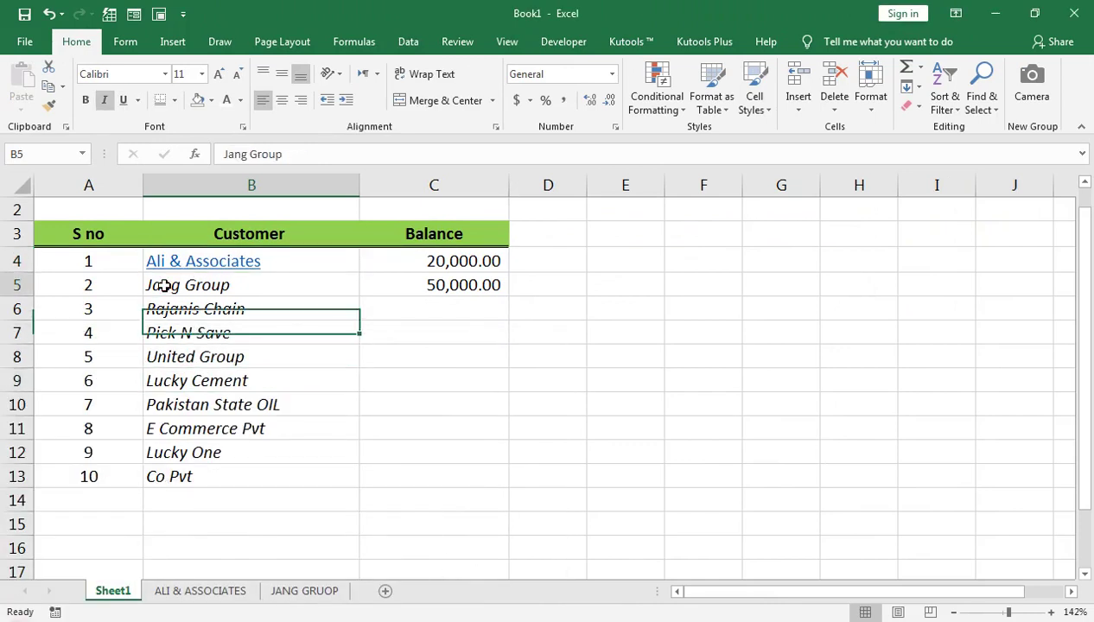
{"action": "right_click", "coordinate": [165, 285]}
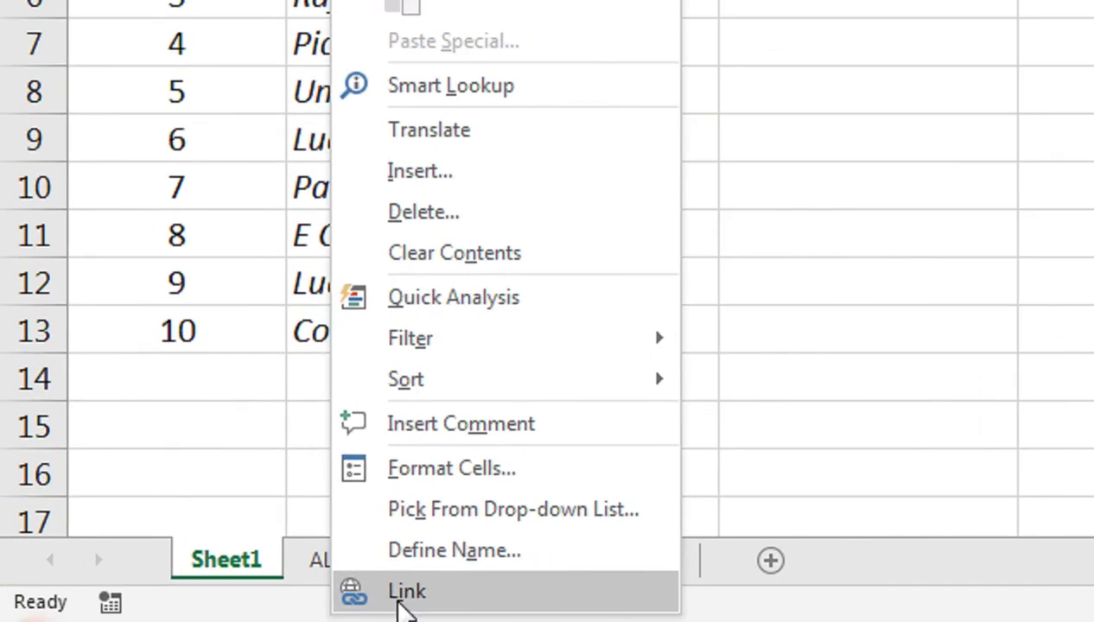
{"action": "left_click", "coordinate": [403, 605]}
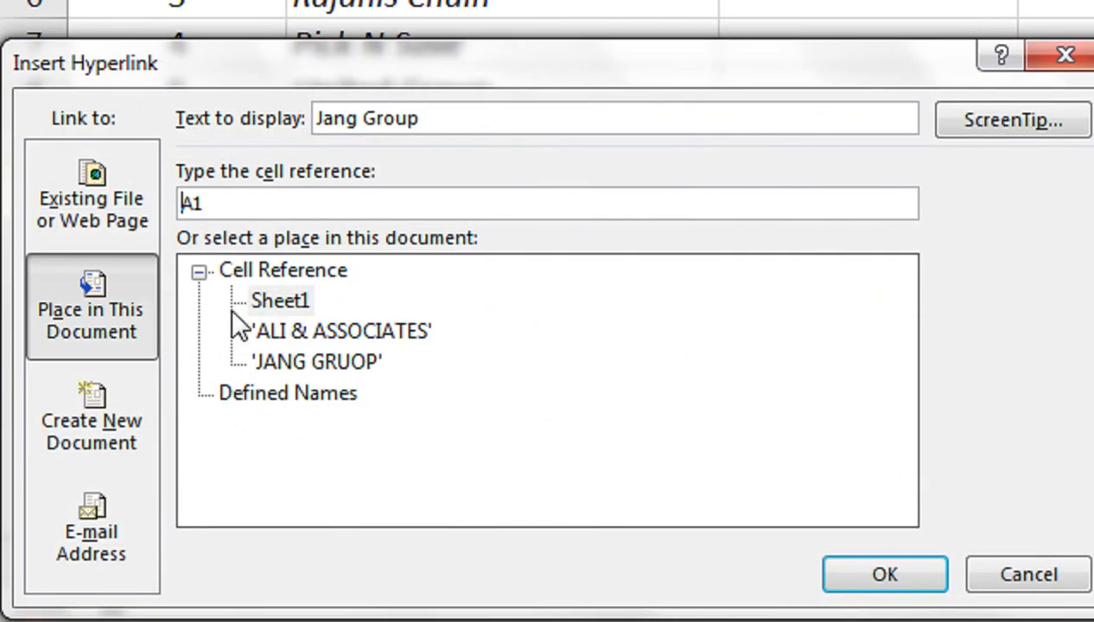
{"action": "left_click", "coordinate": [304, 361]}
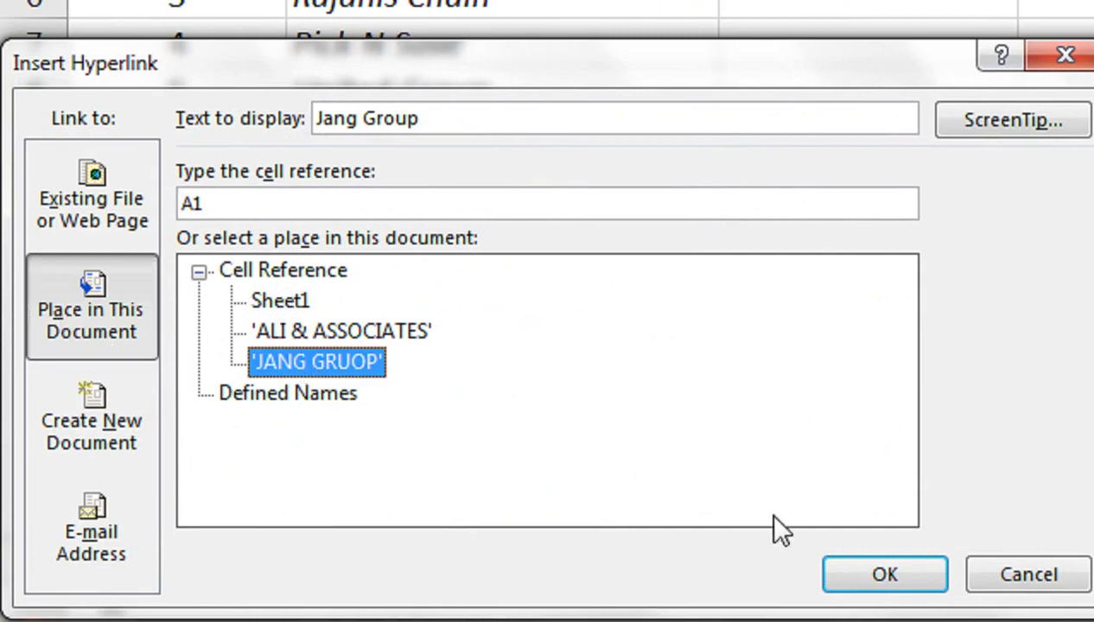
{"action": "left_click", "coordinate": [871, 576]}
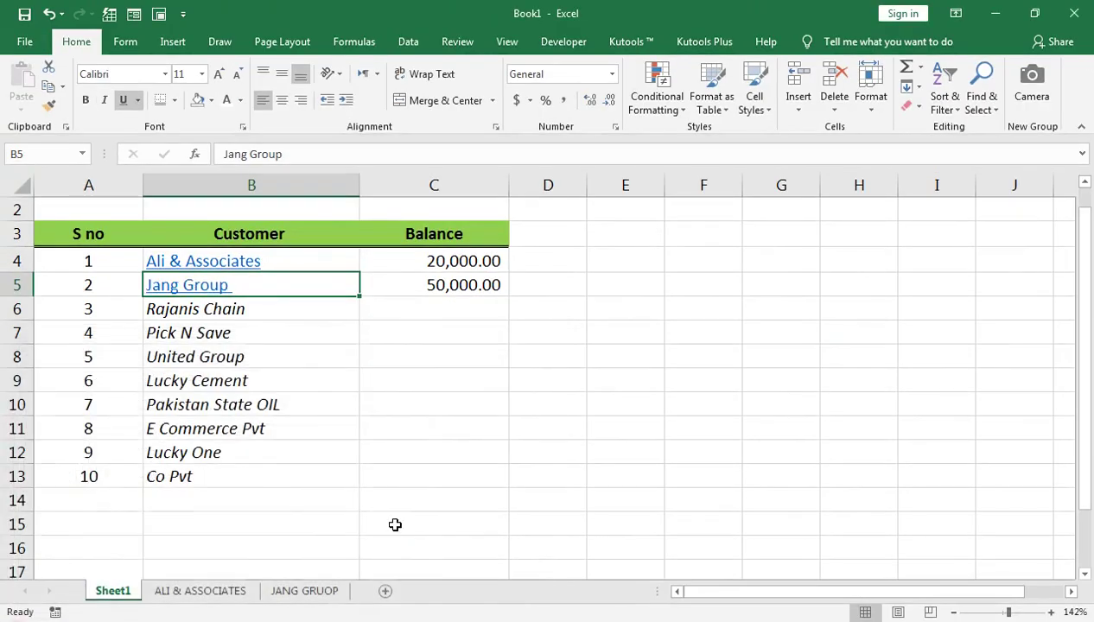
{"action": "left_click", "coordinate": [236, 323]}
{"action": "left_click", "coordinate": [435, 361]}
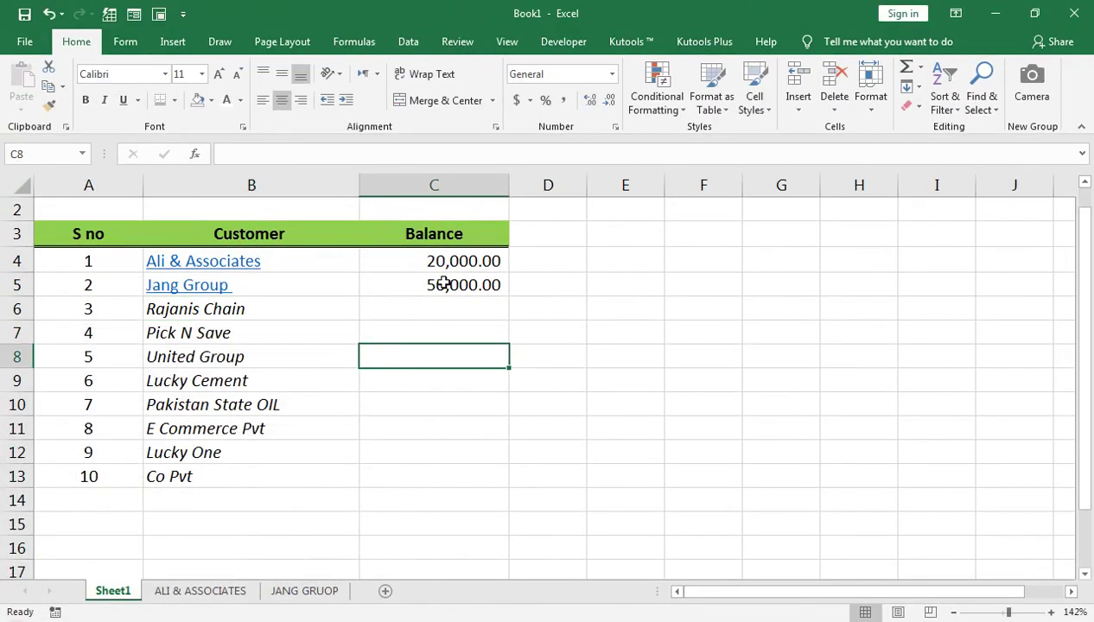
Test the Jang Group hyperlink in the customer list and look over the ledger sheet it opens
{"action": "left_click", "coordinate": [183, 285]}
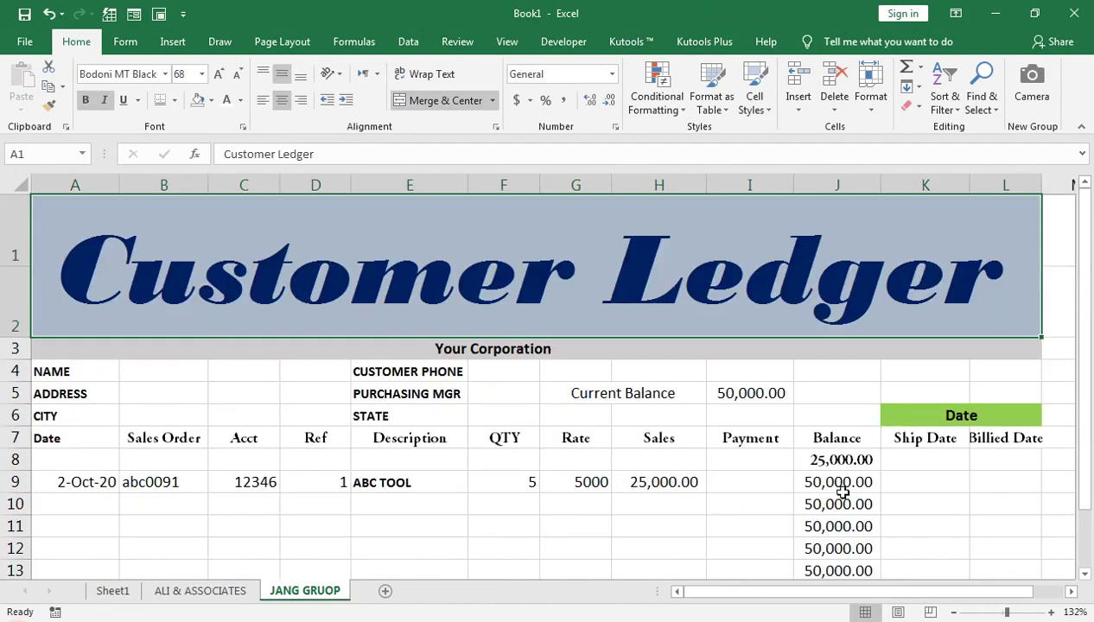
{"action": "scroll", "coordinate": [413, 436], "scroll_direction": "down", "scroll_amount": 2}
{"action": "scroll", "coordinate": [408, 437], "scroll_direction": "up", "scroll_amount": 2}
Switch to Chrome and view the YouTube channel's uploaded videos page
{"action": "mouse_move", "coordinate": [232, 621]}
{"action": "left_click", "coordinate": [199, 531]}
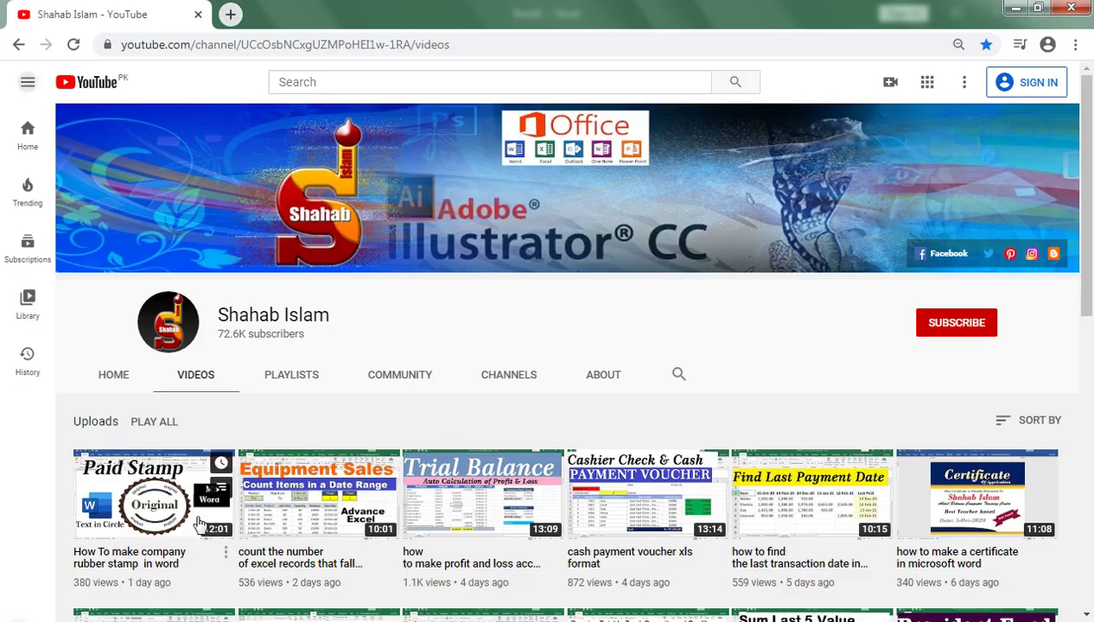